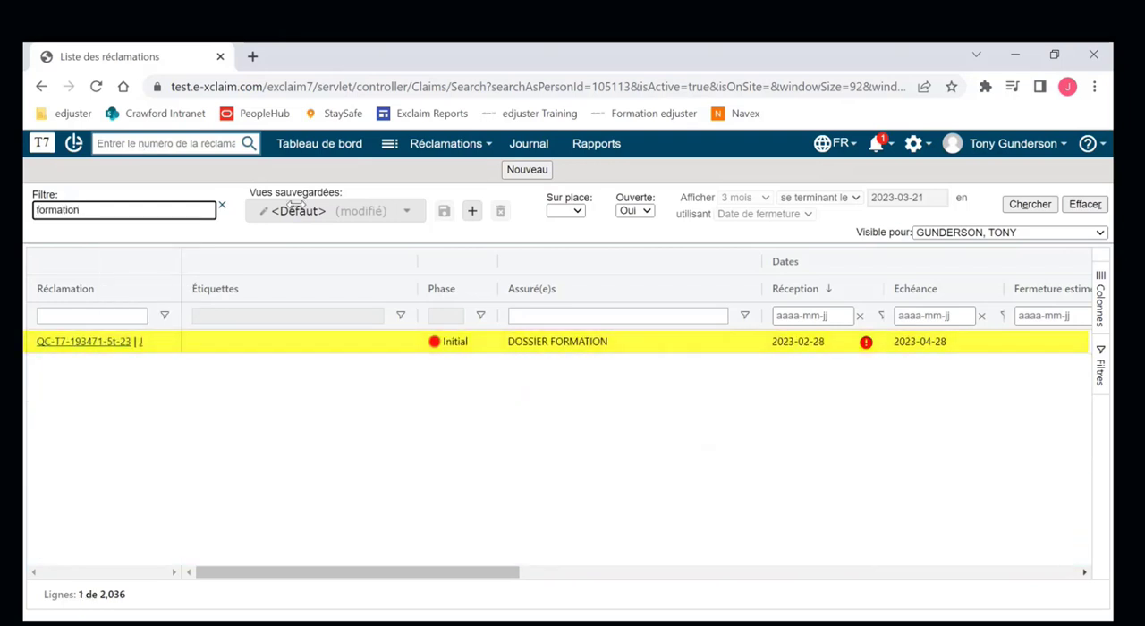
- Open the DOSSIER FORMATION claim from the claims list and show its Portail section
{"action": "double_click", "coordinate": [573, 342]}
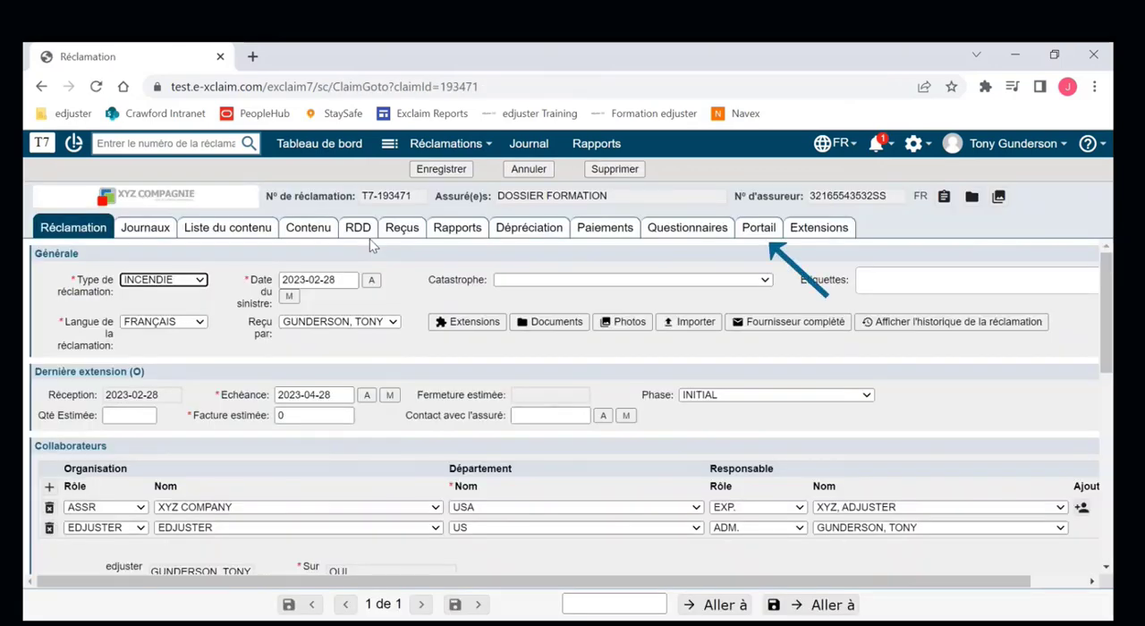
{"action": "left_click", "coordinate": [759, 228]}
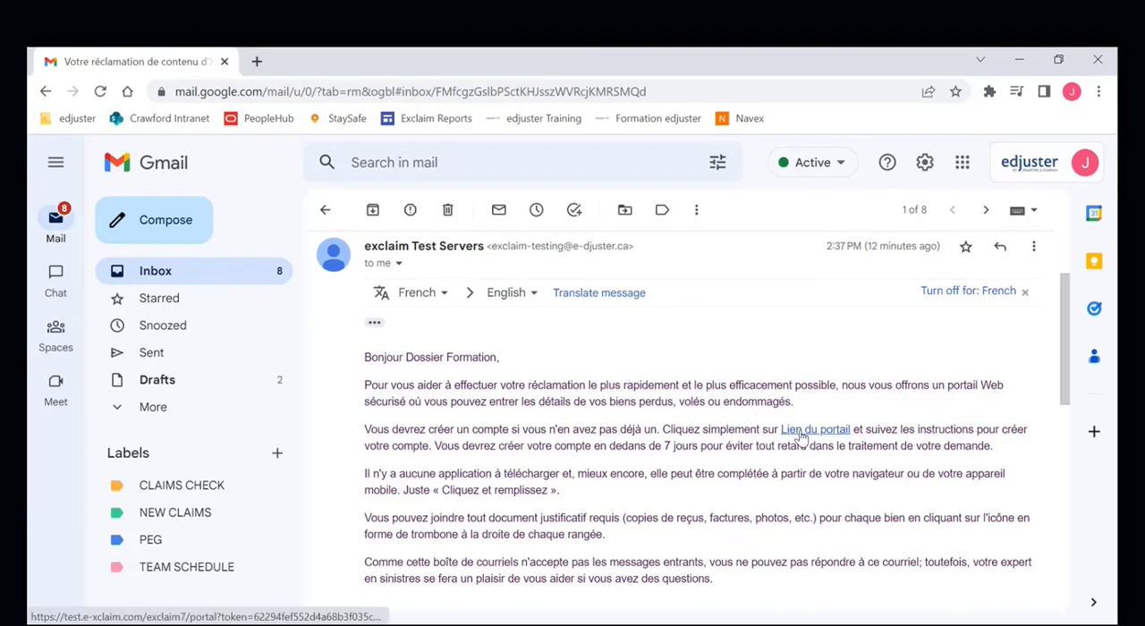
- Follow the Lien du portail link in the Gmail invitation and enter the account e-mail in the new user registration form
{"action": "left_click", "coordinate": [802, 437]}
{"action": "left_click", "coordinate": [598, 320]}
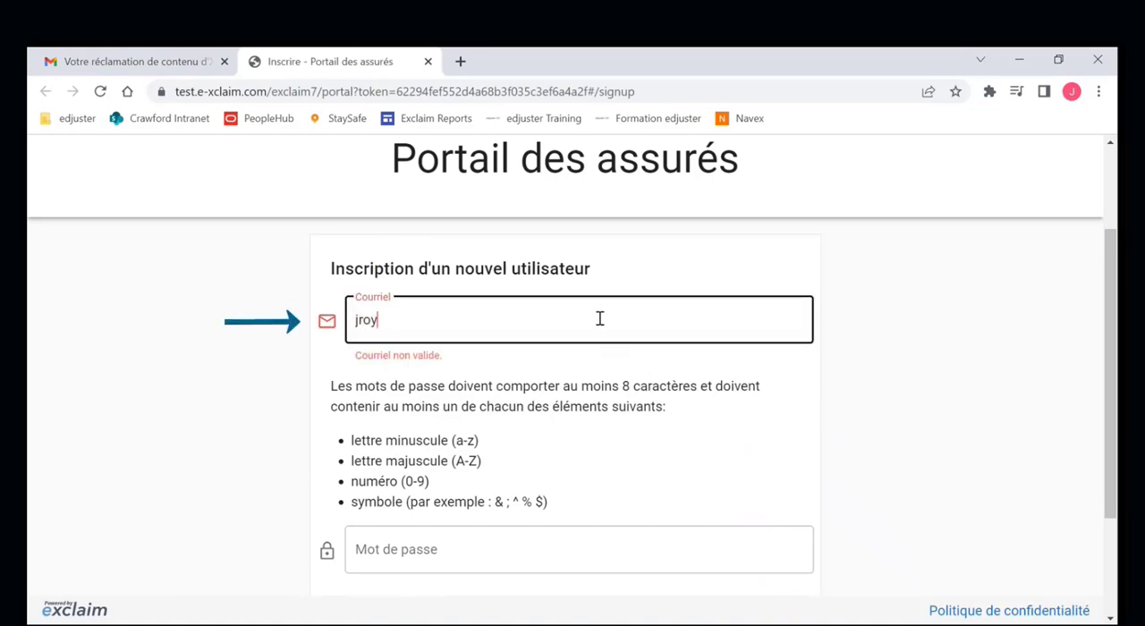
- Enter the account password, repeat it in the confirmation field, and submit the portal registration
{"action": "left_click", "coordinate": [438, 543]}
{"action": "type", "text": "***"}
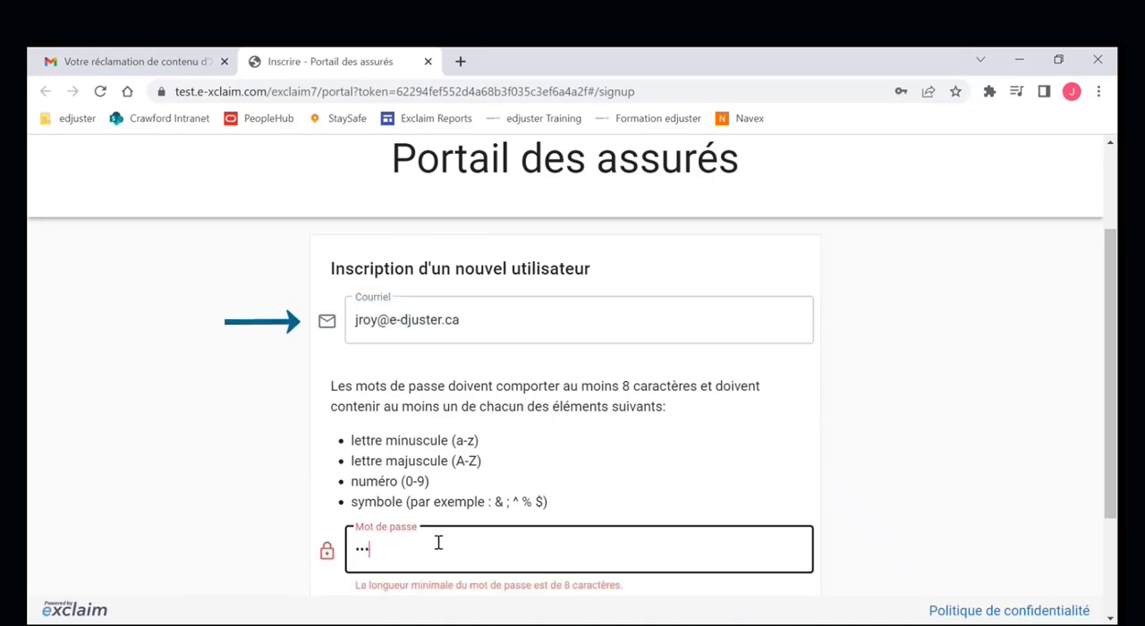
{"action": "type", "text": "*****"}
{"action": "scroll", "coordinate": [437, 539], "scroll_direction": "down", "scroll_amount": 2}
{"action": "left_click", "coordinate": [438, 483]}
{"action": "type", "text": "*****"}
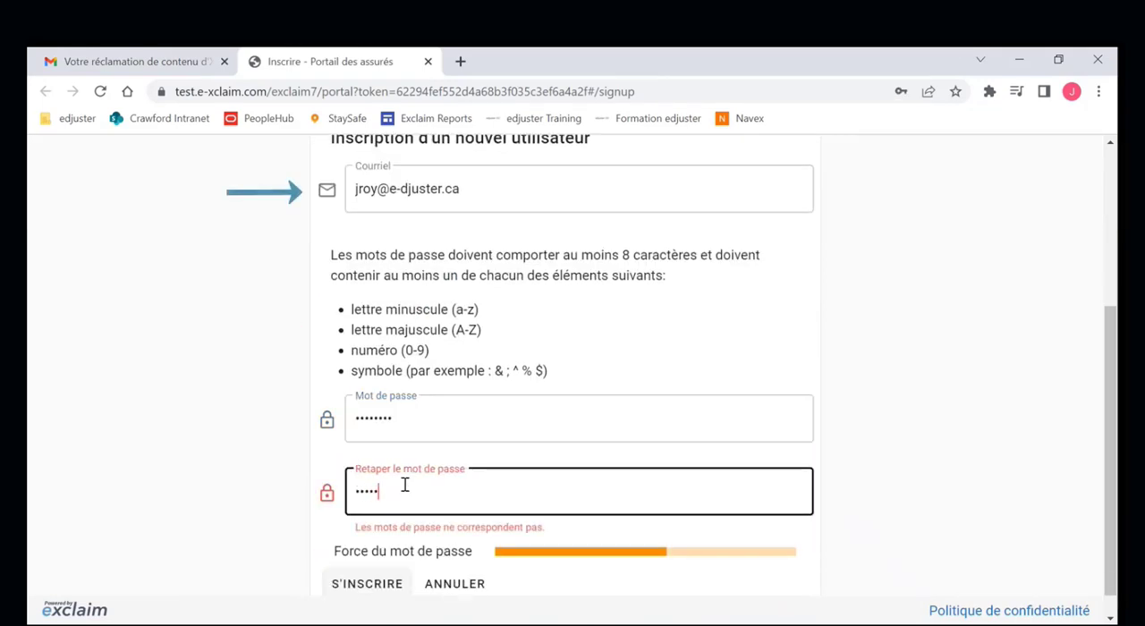
{"action": "type", "text": "***"}
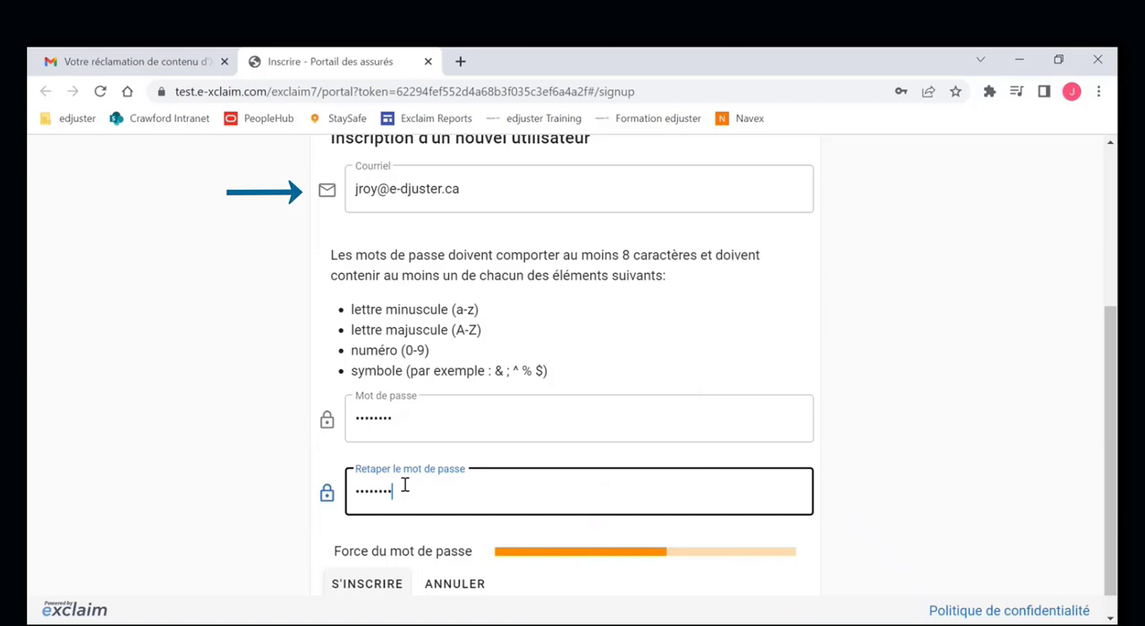
{"action": "scroll", "coordinate": [404, 484], "scroll_direction": "down", "scroll_amount": 1}
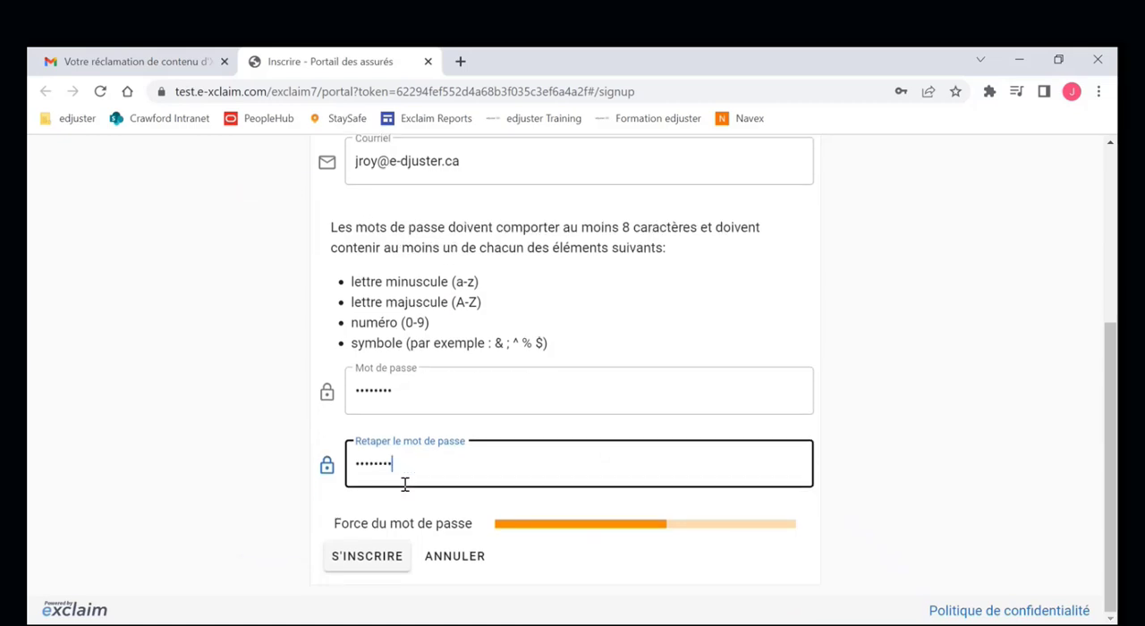
{"action": "left_click", "coordinate": [369, 564]}
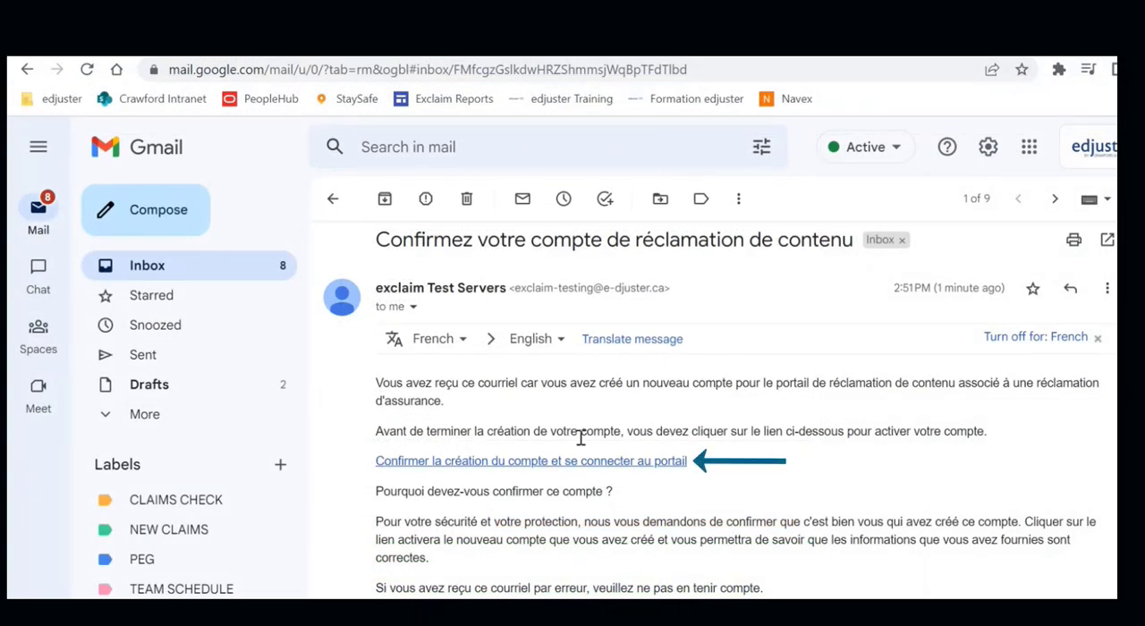
- Confirm the new account through the link in the confirmation e-mail and go to the portal's login form
{"action": "left_click", "coordinate": [579, 463]}
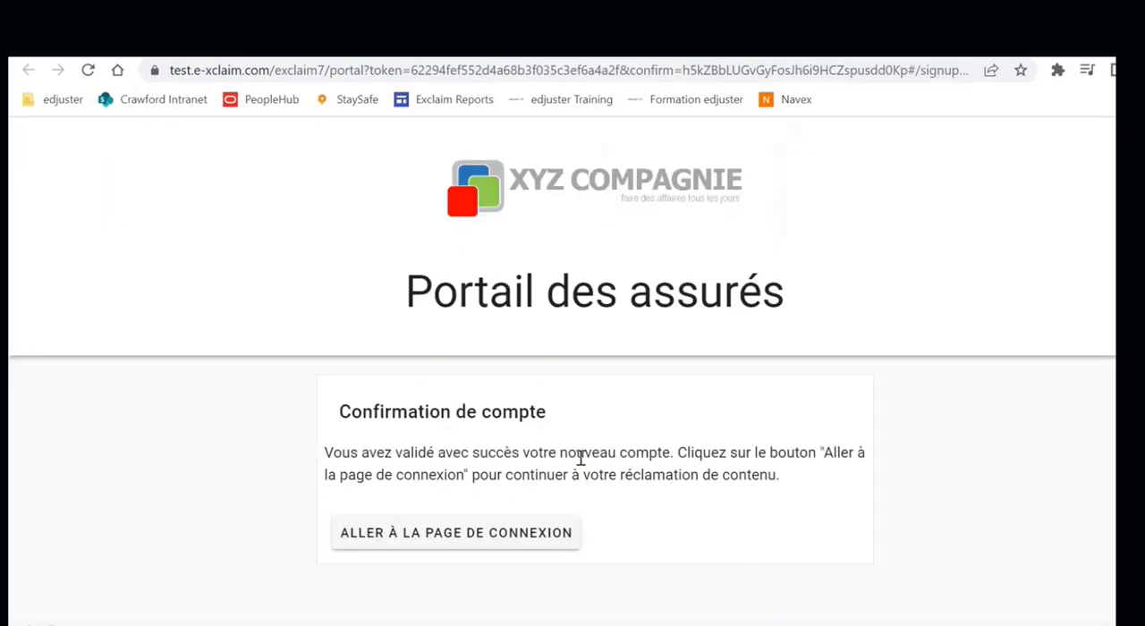
{"action": "left_click", "coordinate": [483, 533]}
{"action": "scroll", "coordinate": [486, 472], "scroll_direction": "down", "scroll_amount": 2}
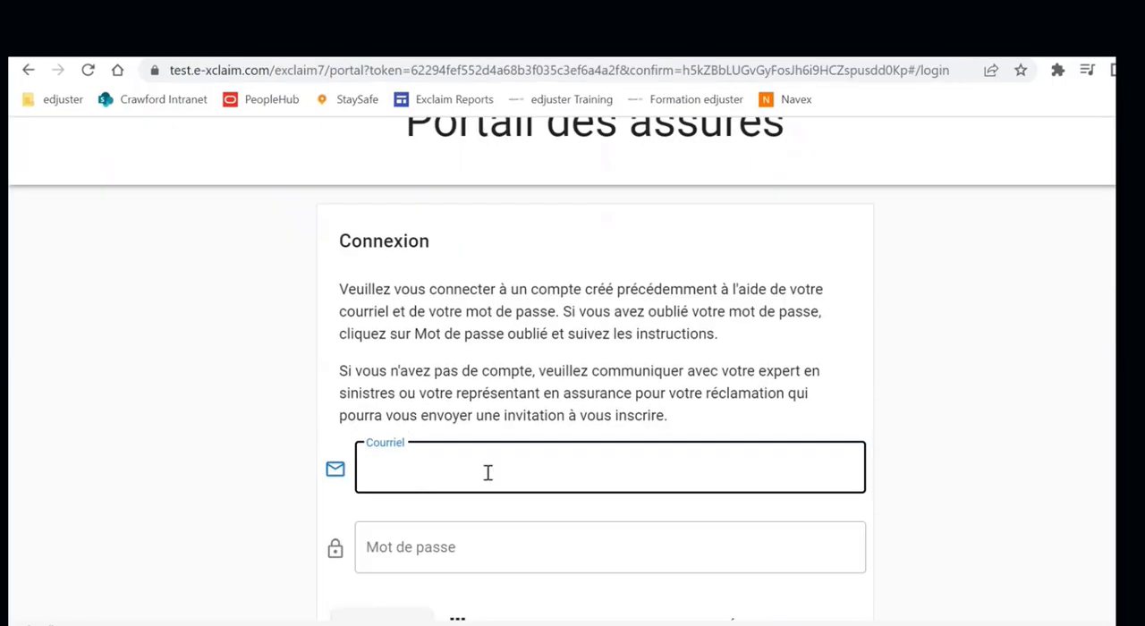
- Log in to the portal with the account e-mail and password, and accept the Portail des assurés welcome notice
{"action": "left_click", "coordinate": [448, 547]}
{"action": "type", "text": "••••••••"}
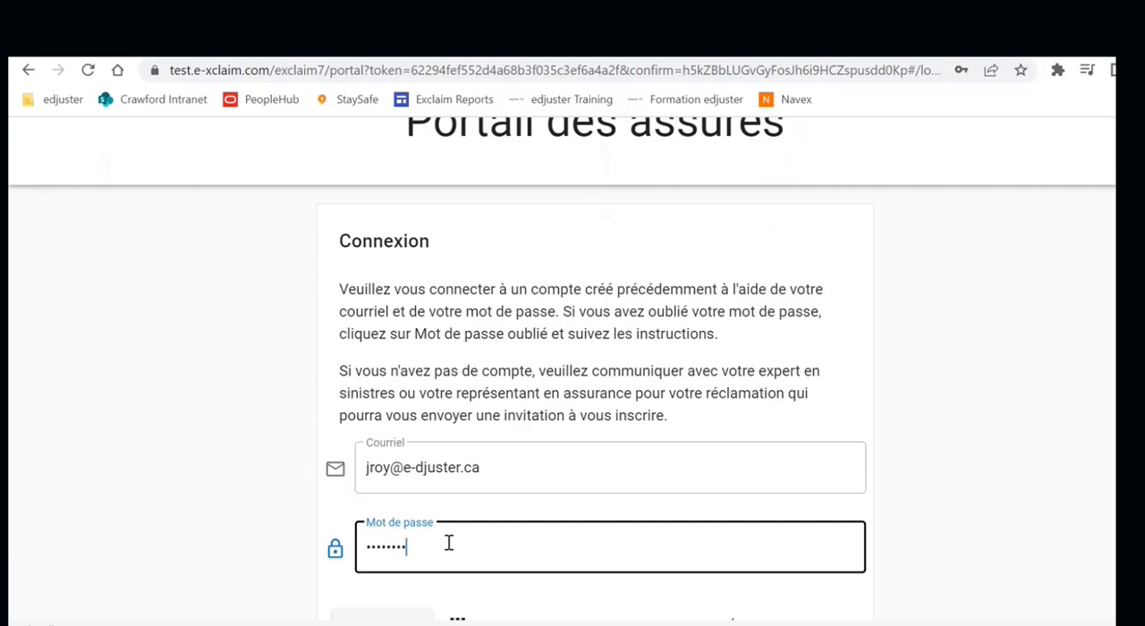
{"action": "scroll", "coordinate": [448, 543], "scroll_direction": "down", "scroll_amount": 1}
{"action": "left_click", "coordinate": [390, 579]}
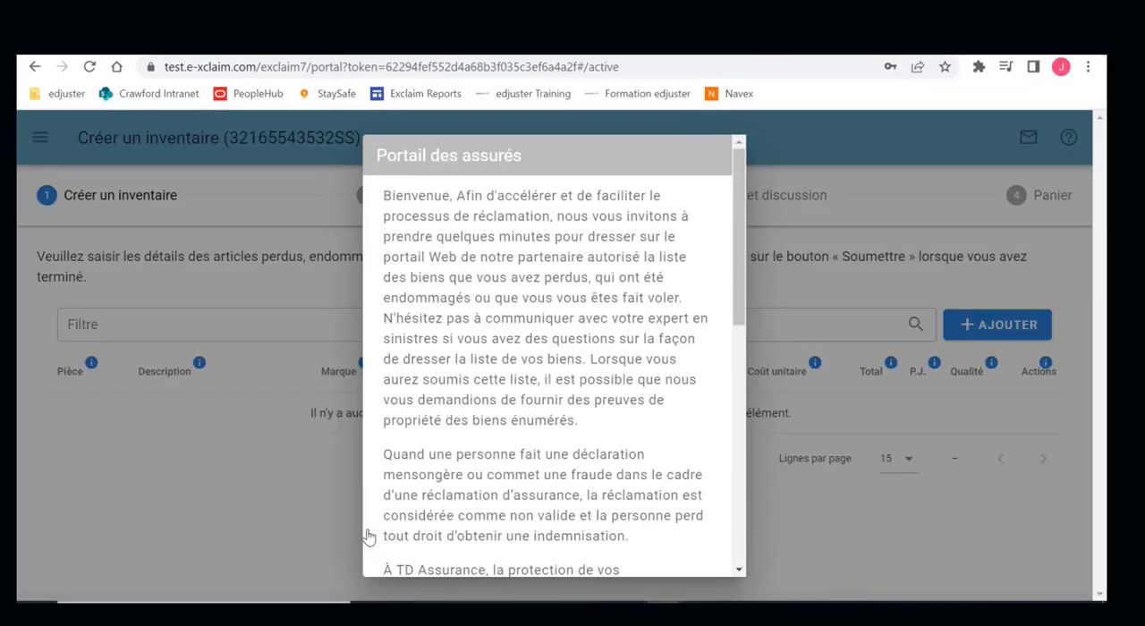
{"action": "scroll", "coordinate": [594, 414], "scroll_direction": "down", "scroll_amount": 10}
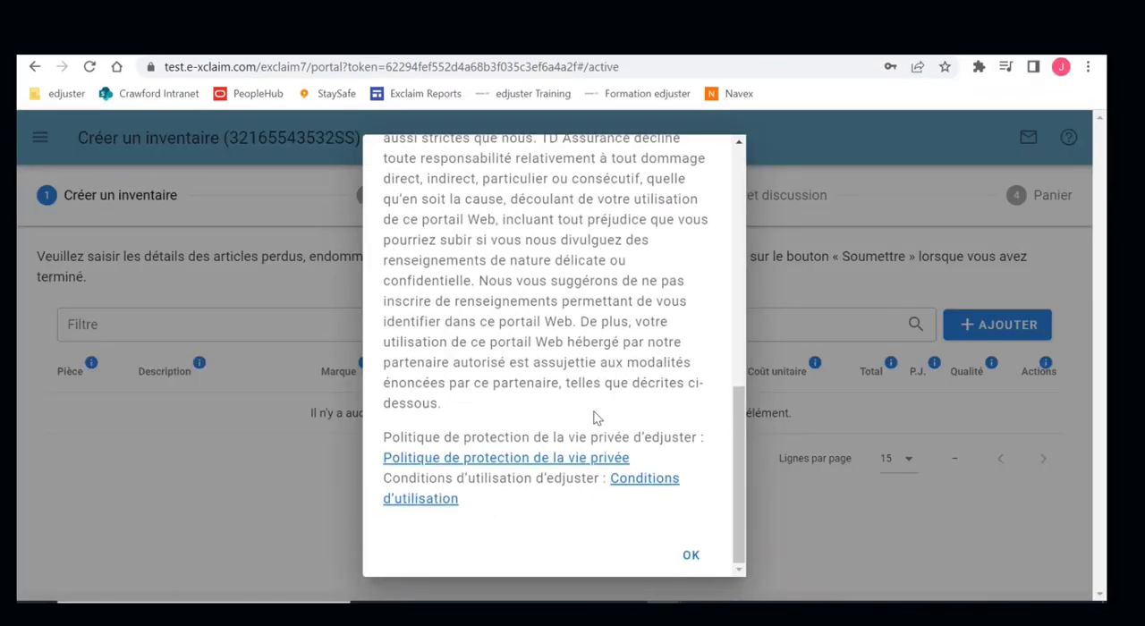
{"action": "left_click", "coordinate": [690, 555]}
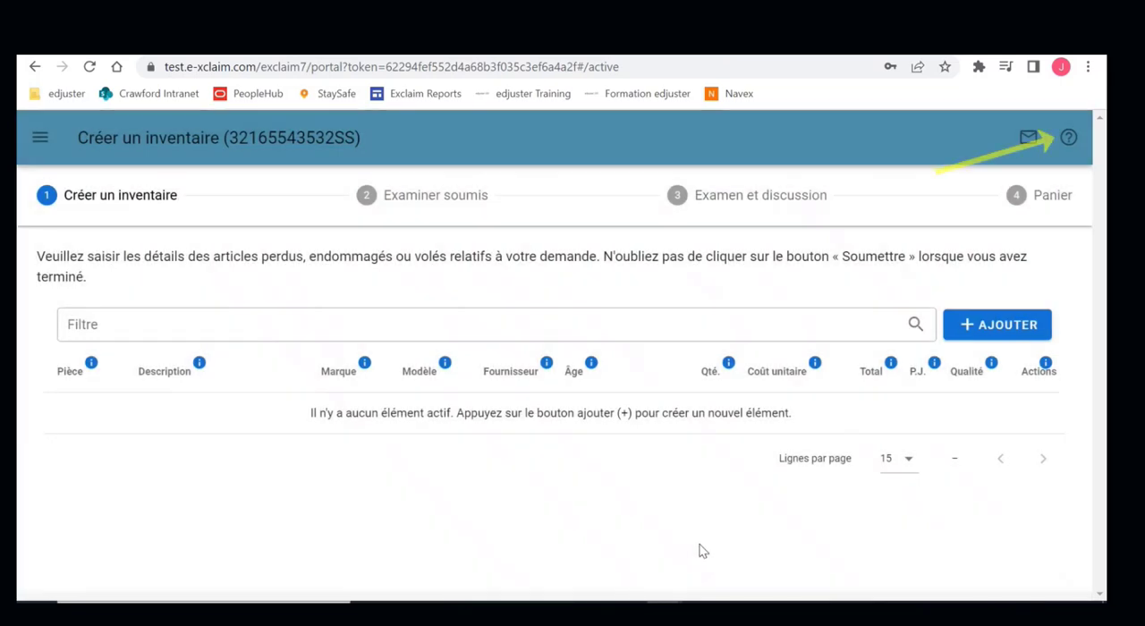
- View and close the portal's help page, and open the portal's navigation menu
{"action": "left_click", "coordinate": [1069, 139]}
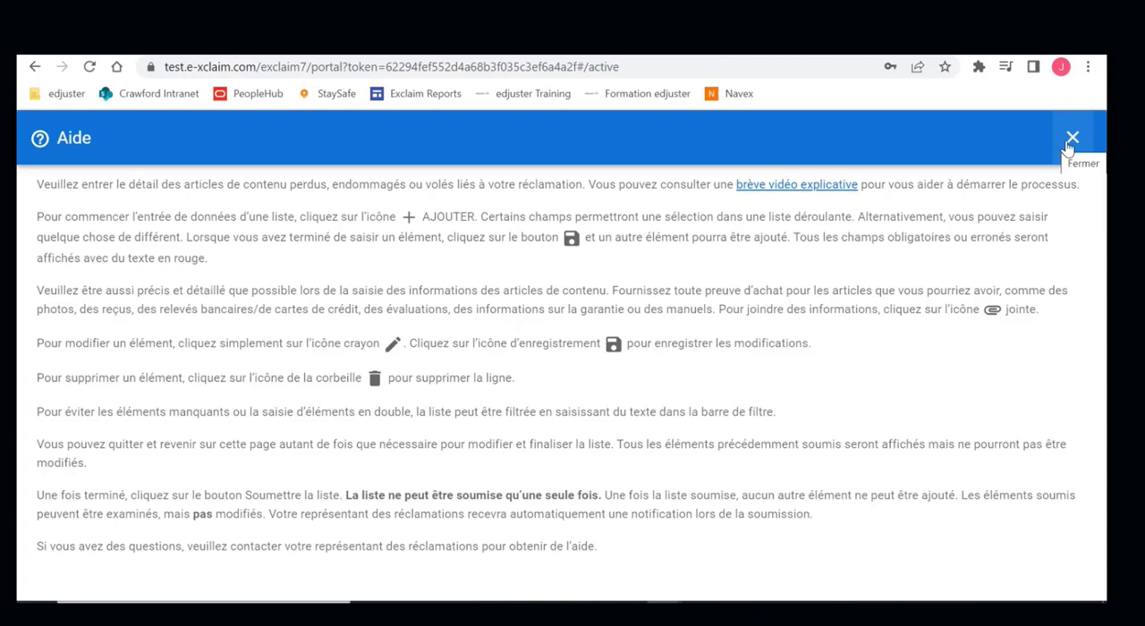
{"action": "left_click", "coordinate": [1070, 140]}
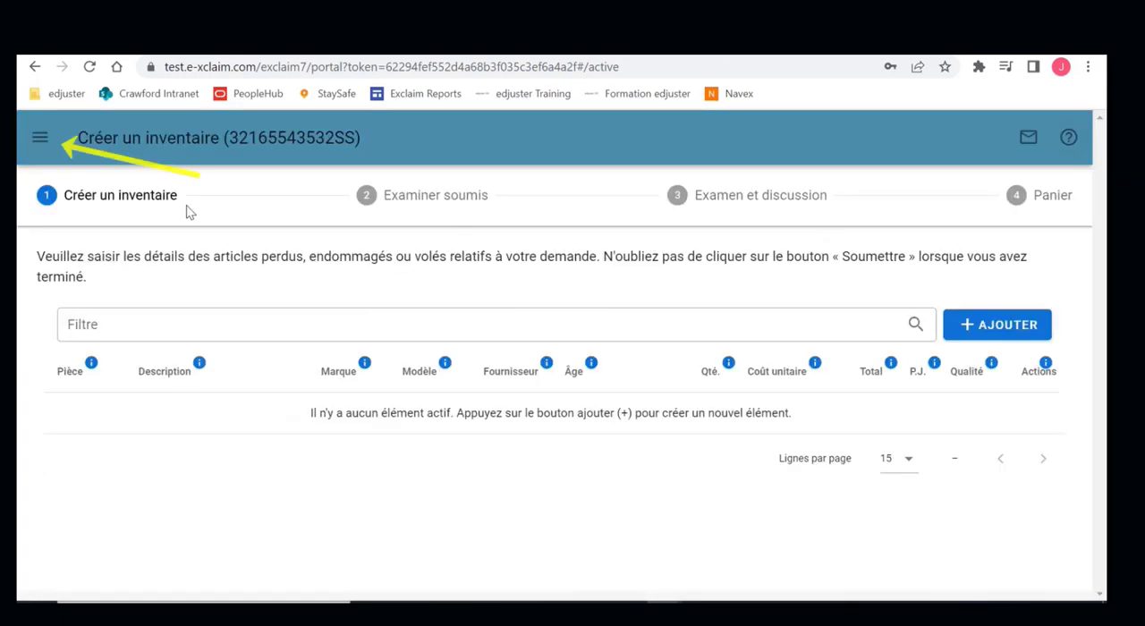
{"action": "left_click", "coordinate": [39, 142]}
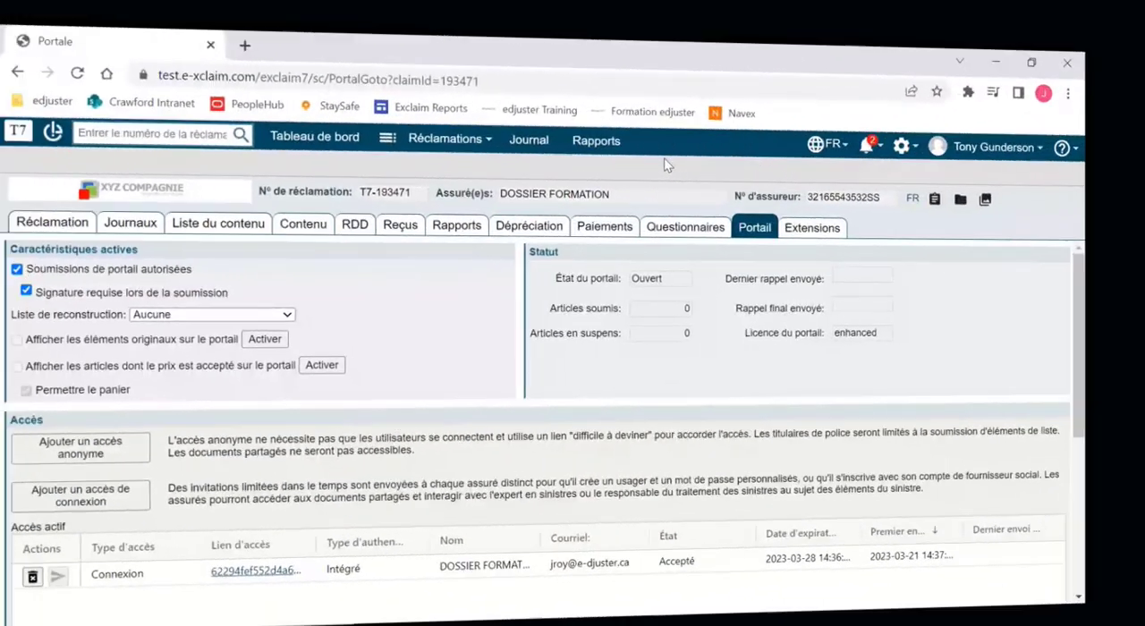
- In the claim's Portail section in exclaim, share the PDF content report "Détaillé par Nº de référence" to the portal, keeping the summary boxes at Les deux
{"action": "scroll", "coordinate": [448, 358], "scroll_direction": "down", "scroll_amount": 3}
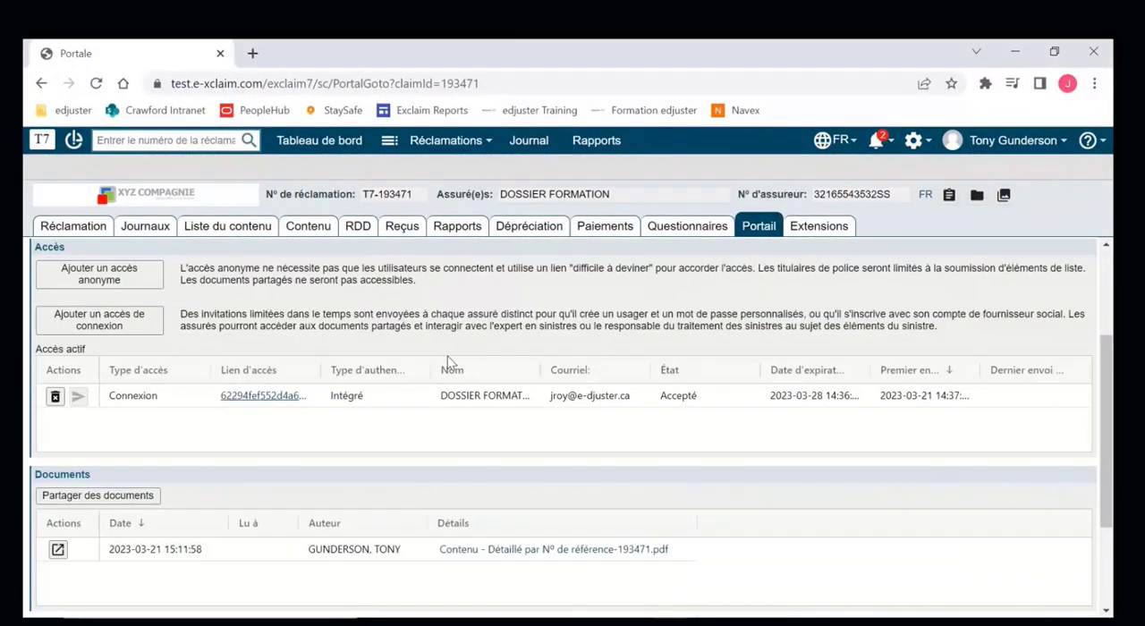
{"action": "scroll", "coordinate": [450, 363], "scroll_direction": "down", "scroll_amount": 1}
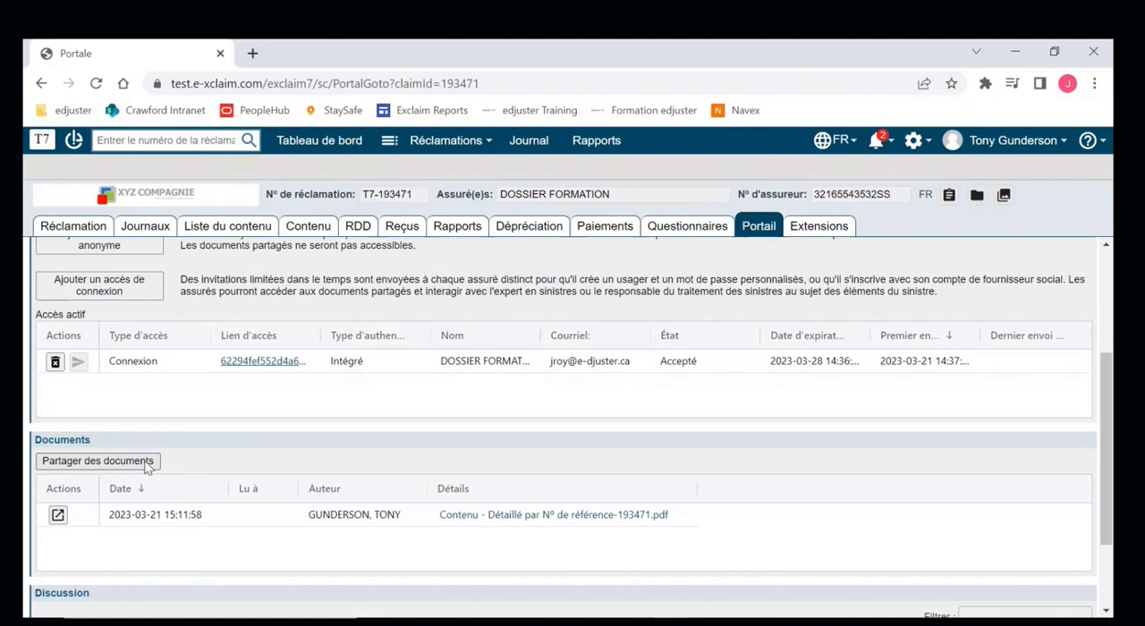
{"action": "left_click", "coordinate": [148, 464]}
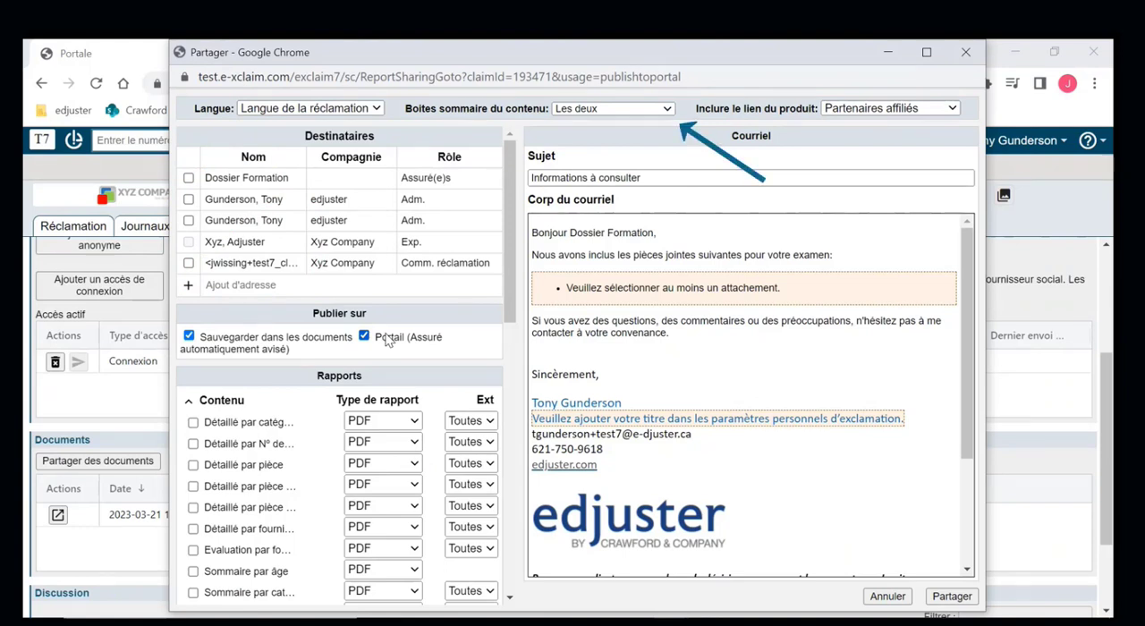
{"action": "left_click", "coordinate": [666, 109]}
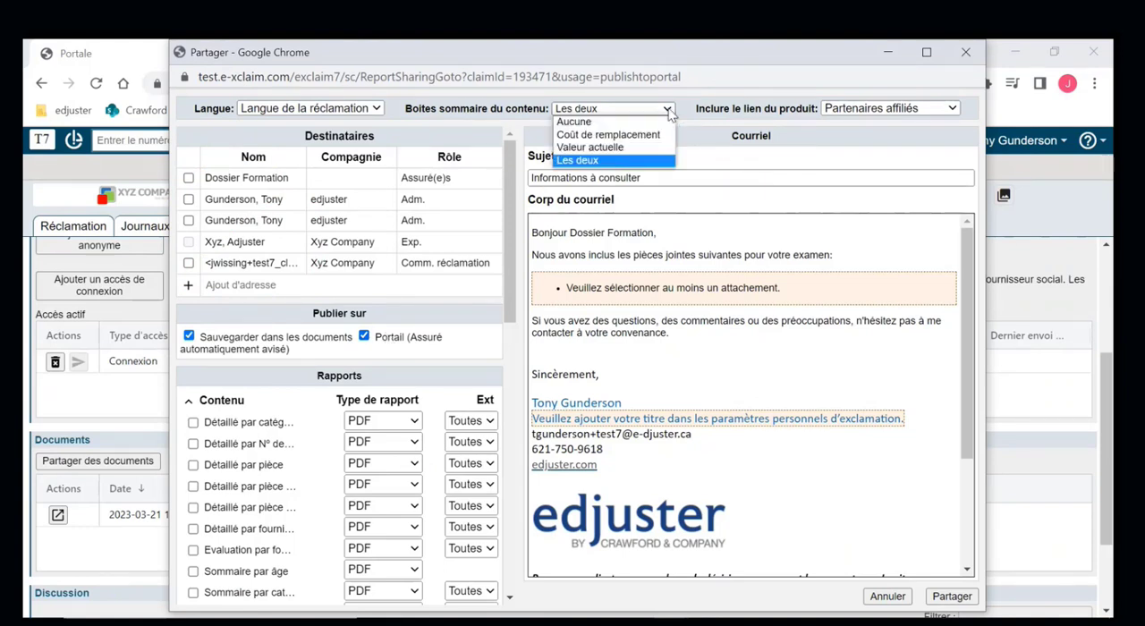
{"action": "left_click", "coordinate": [738, 152]}
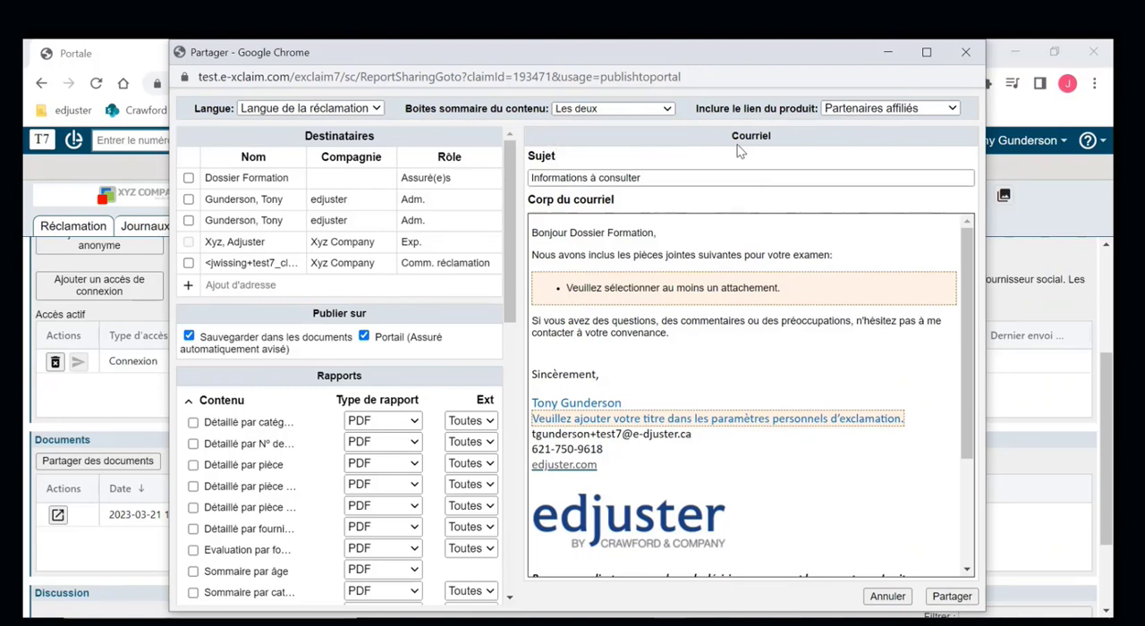
{"action": "left_click", "coordinate": [193, 444]}
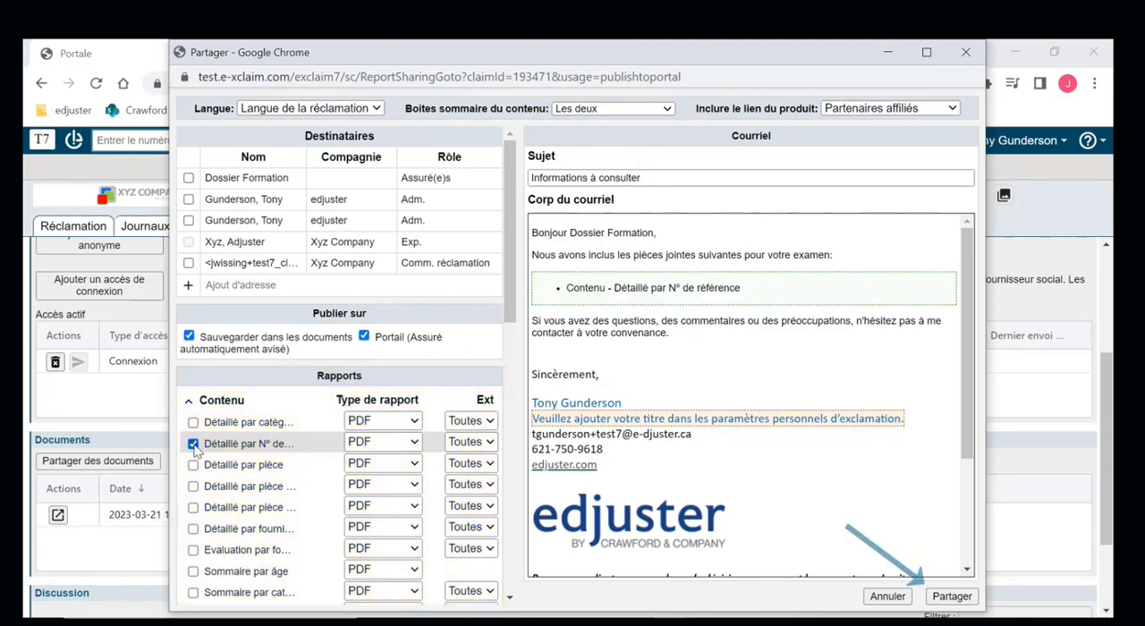
{"action": "left_click", "coordinate": [933, 384]}
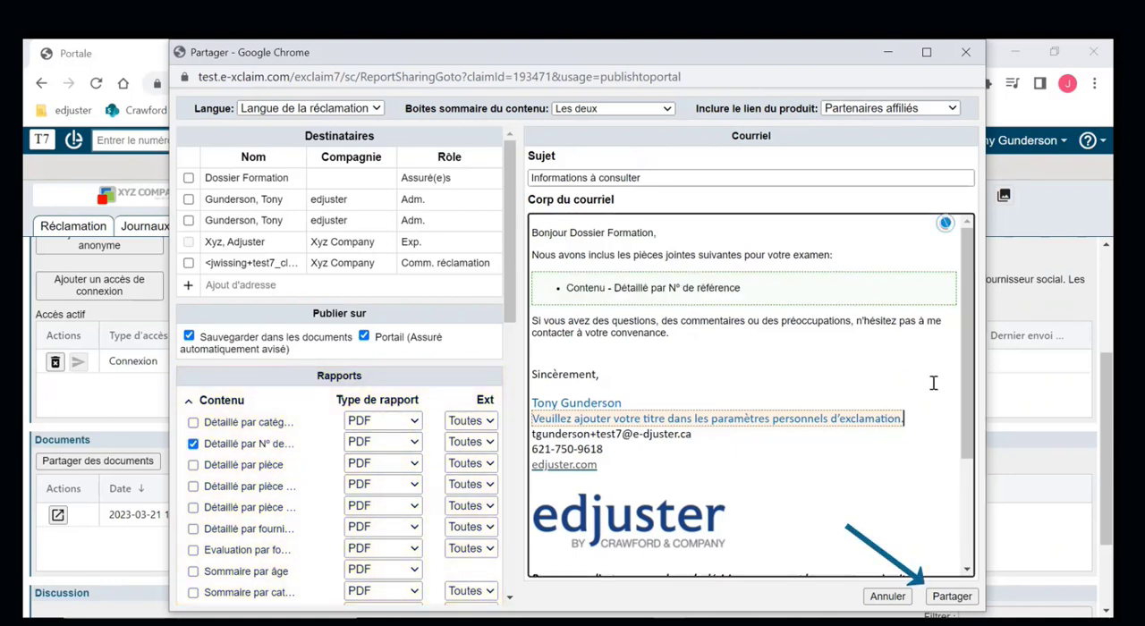
{"action": "left_click", "coordinate": [952, 597]}
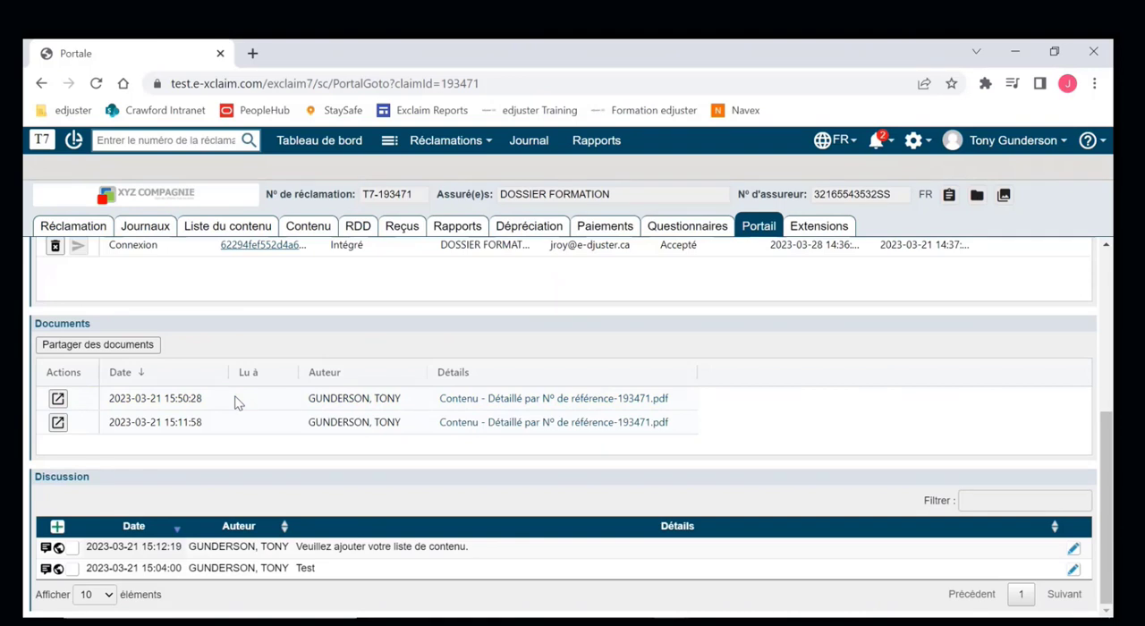
- Add the note "Ajoutez des articles." to the claim's portal discussion and save it
{"action": "left_click", "coordinate": [56, 528]}
{"action": "type", "text": "Ajoutez des a"}
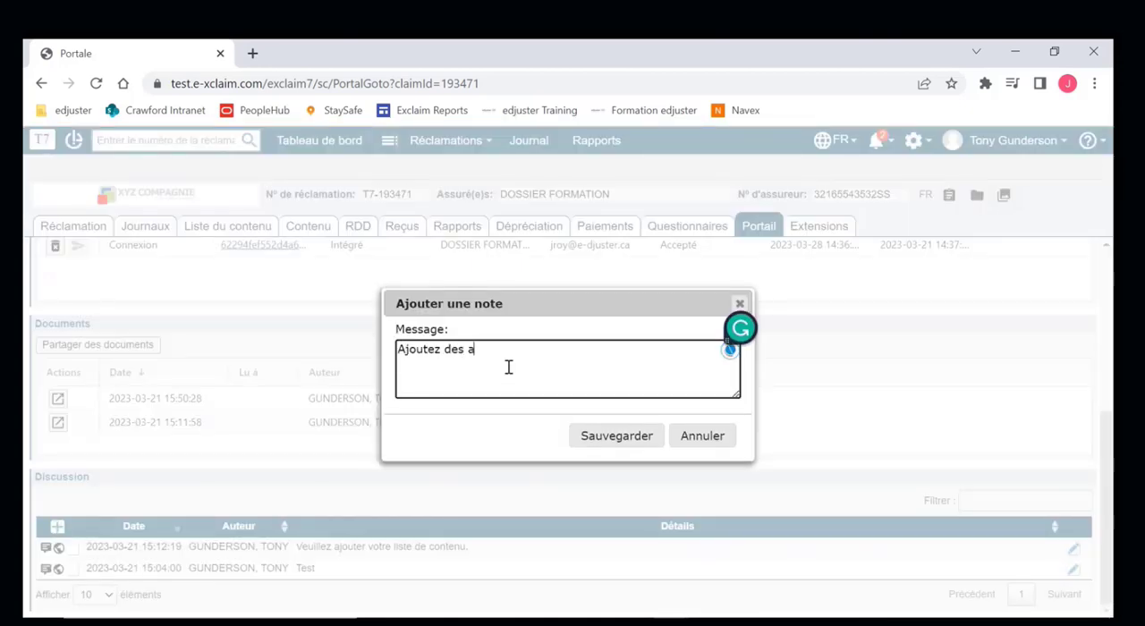
{"action": "type", "text": "rticles."}
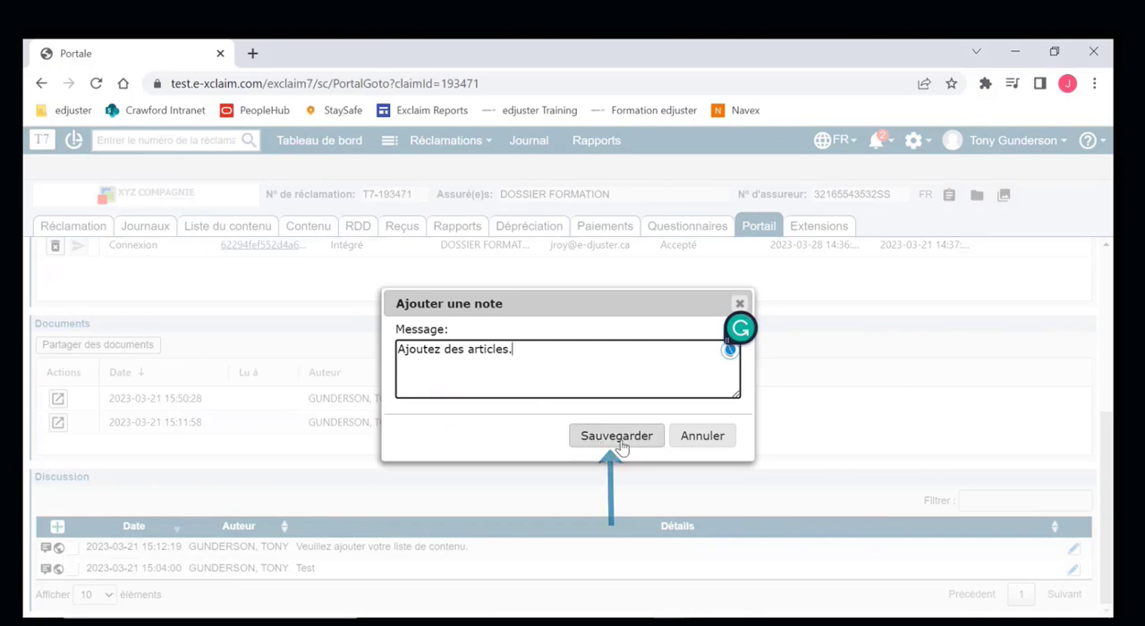
{"action": "left_click", "coordinate": [621, 445]}
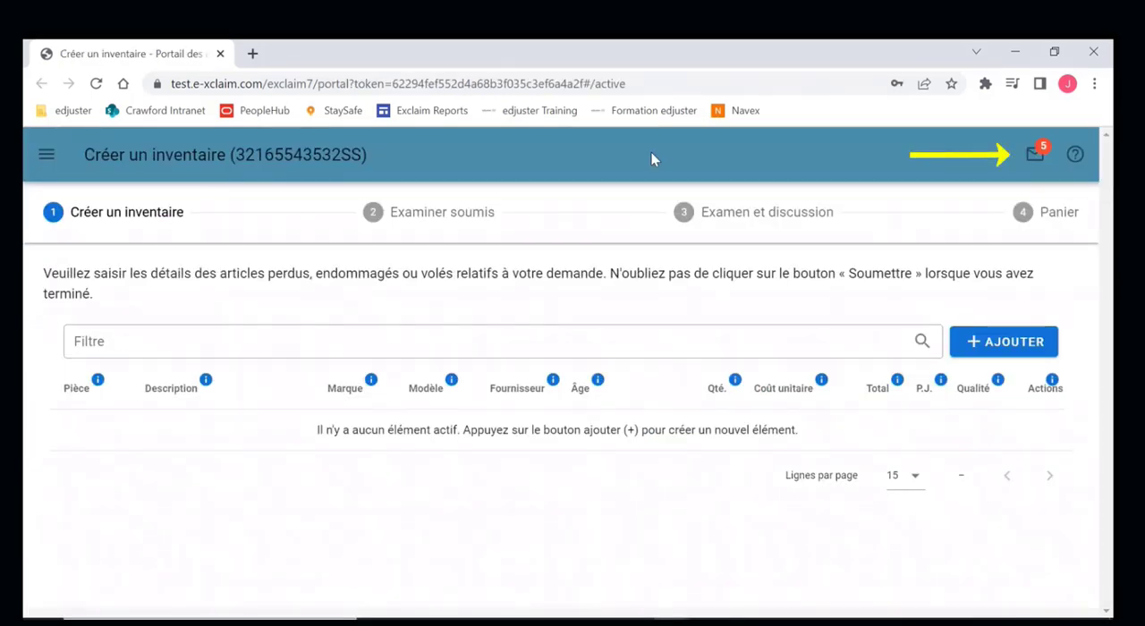
- In the insured's portal, open the messages and view the 3:50 PM "Informations à consulter" document message down to its attachment
{"action": "left_click", "coordinate": [1035, 155]}
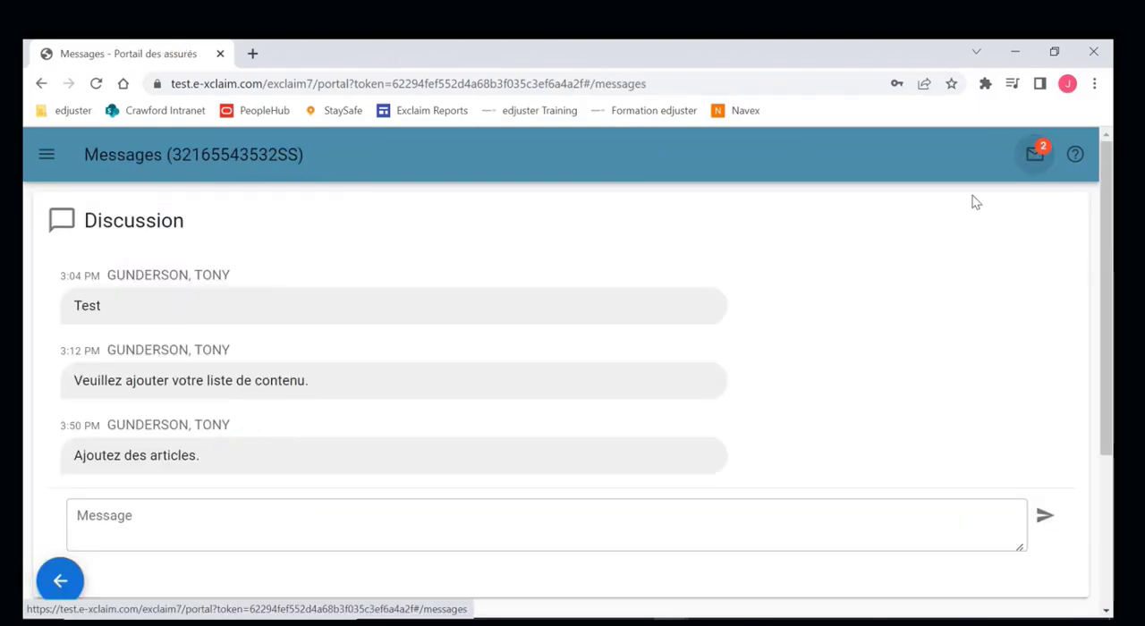
{"action": "scroll", "coordinate": [821, 382], "scroll_direction": "down", "scroll_amount": 3}
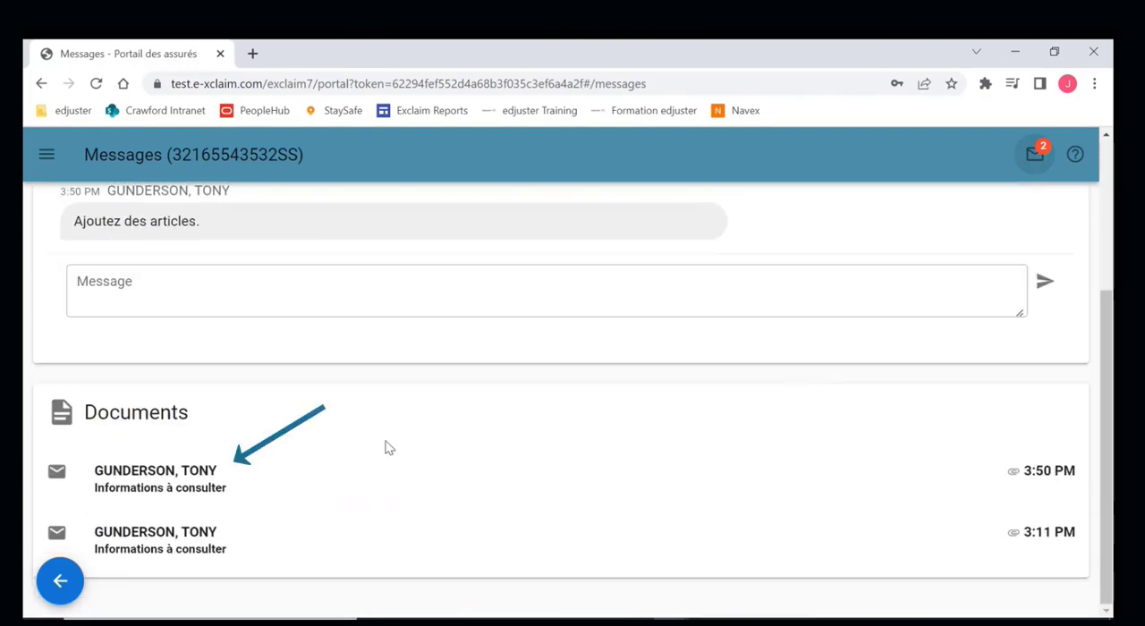
{"action": "left_click", "coordinate": [166, 481]}
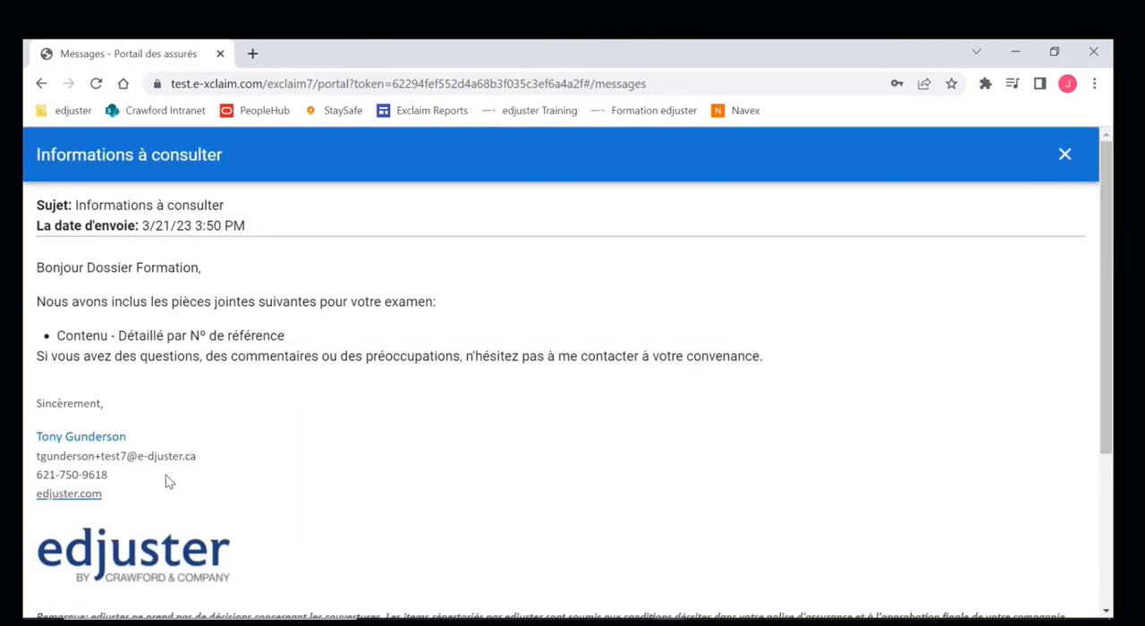
{"action": "scroll", "coordinate": [288, 462], "scroll_direction": "down", "scroll_amount": 4}
{"action": "scroll", "coordinate": [288, 462], "scroll_direction": "down", "scroll_amount": 1}
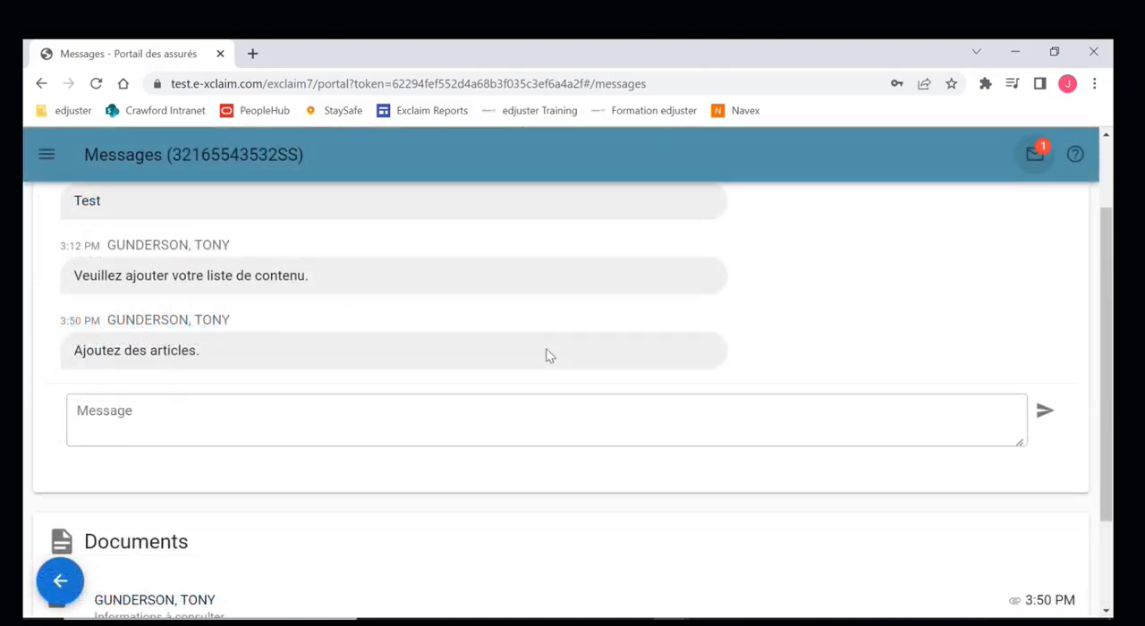
- Send the reply "Merci" in the portal's discussion
{"action": "left_click", "coordinate": [356, 414]}
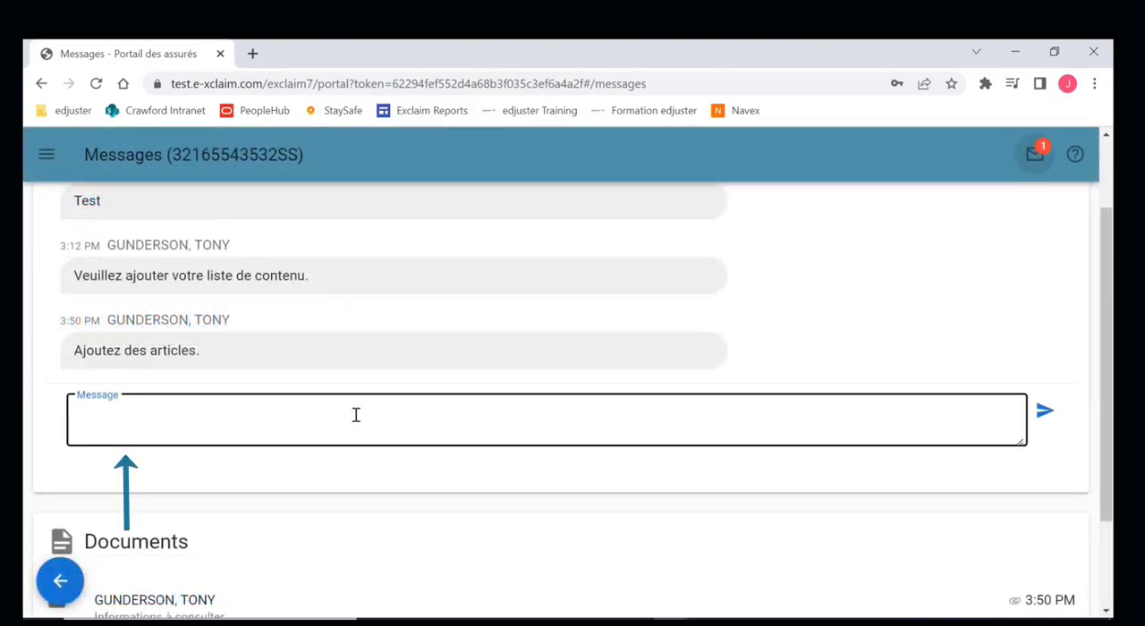
{"action": "type", "text": "Merci"}
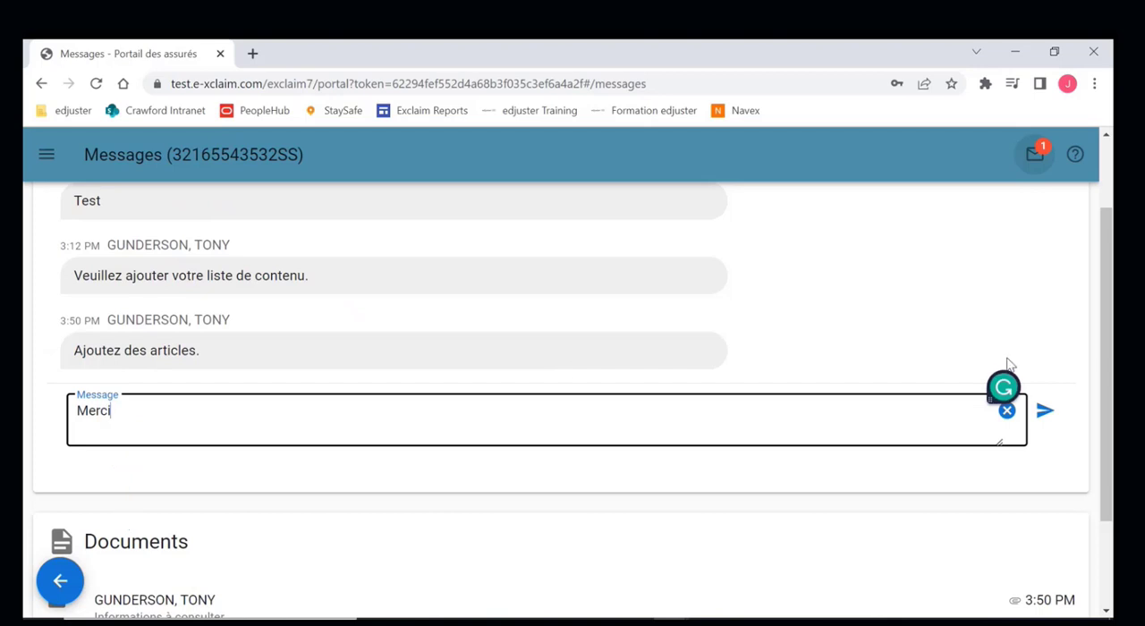
{"action": "left_click", "coordinate": [1045, 410]}
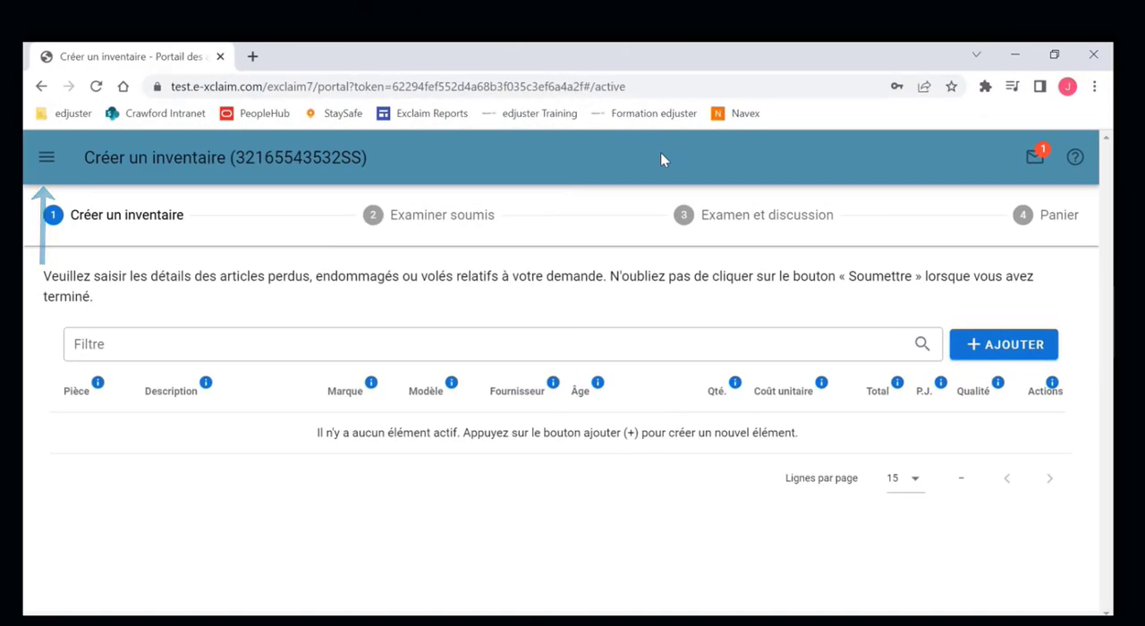
- Add an inventory item for the room Cuisine: description "Machine à café", brand Nespresso, age 2 years, unit cost 200
{"action": "left_click", "coordinate": [46, 158]}
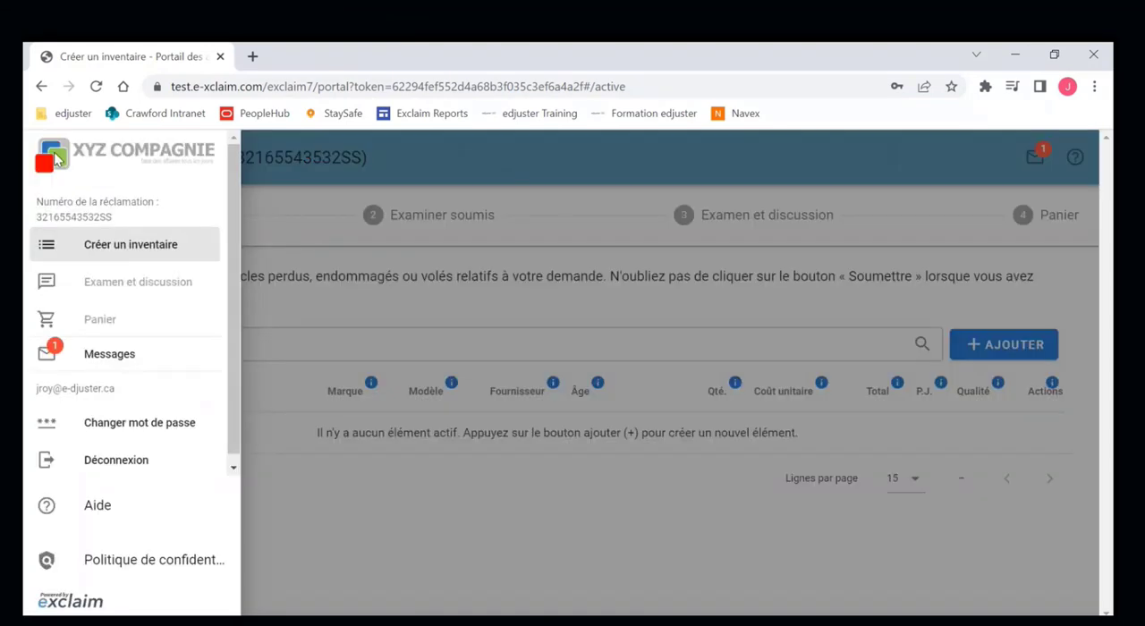
{"action": "left_click", "coordinate": [140, 257]}
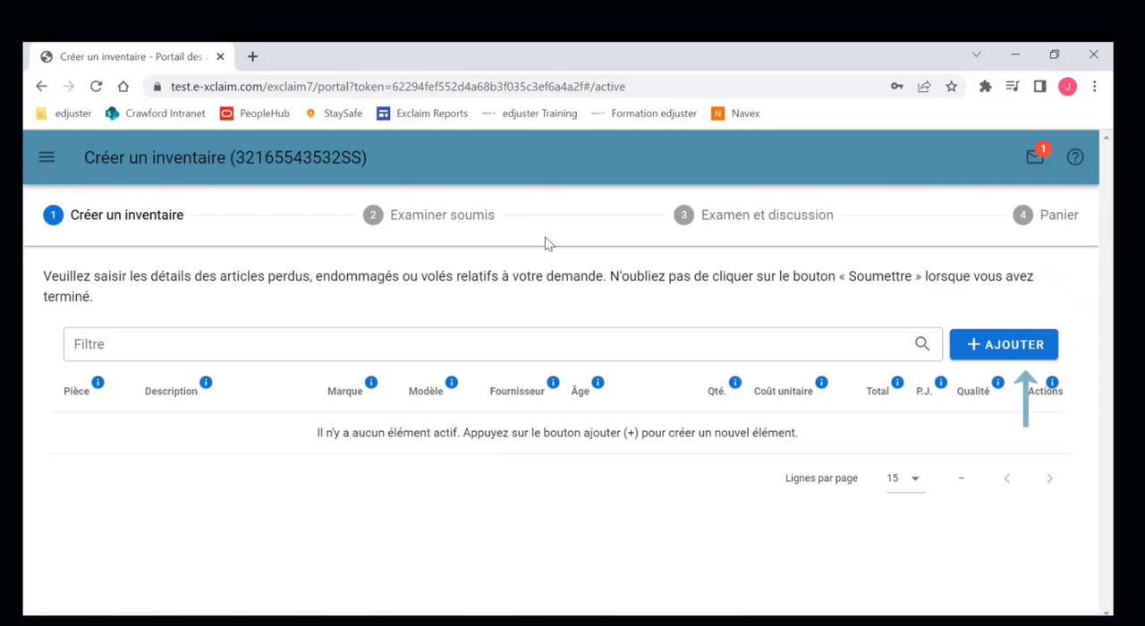
{"action": "left_click", "coordinate": [992, 347]}
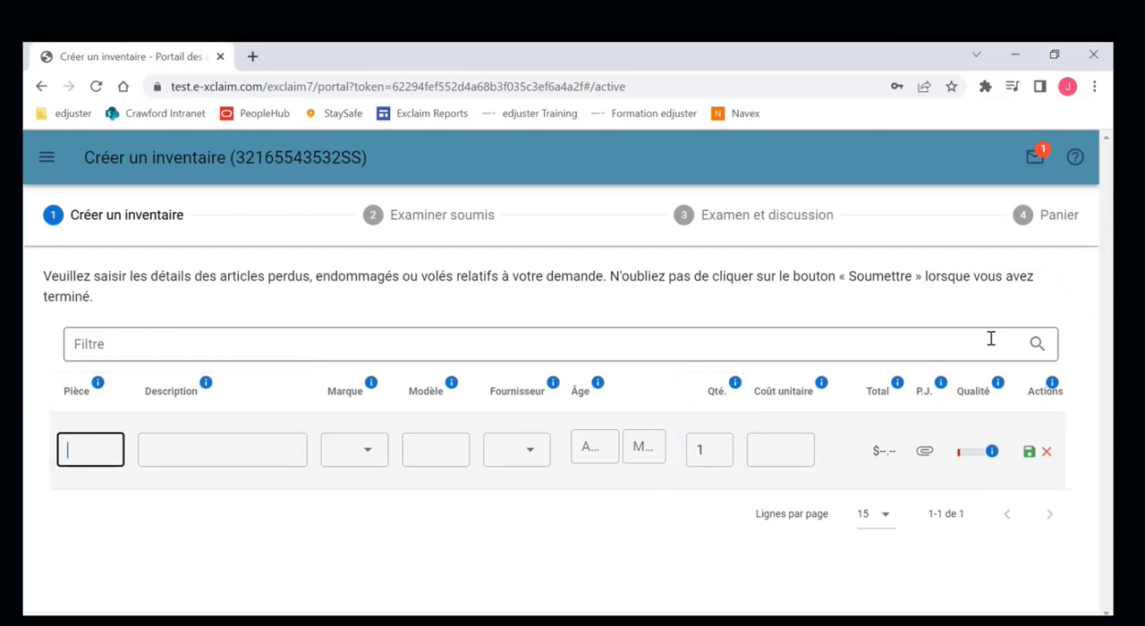
{"action": "type", "text": "Cuisine"}
{"action": "key", "text": "Tab"}
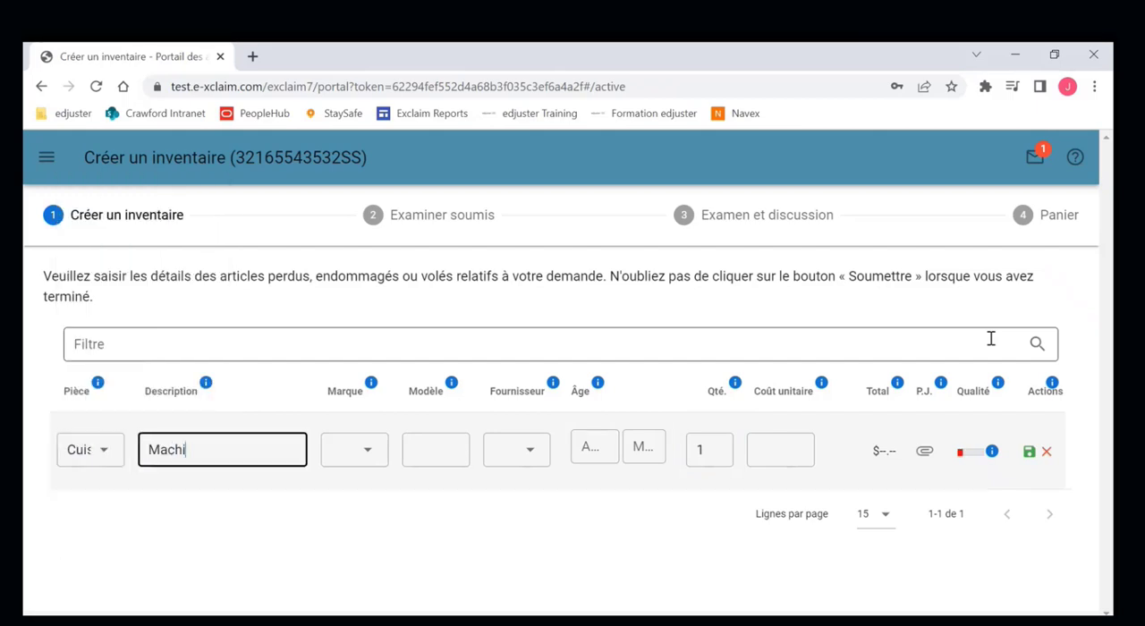
{"action": "key", "text": "Tab"}
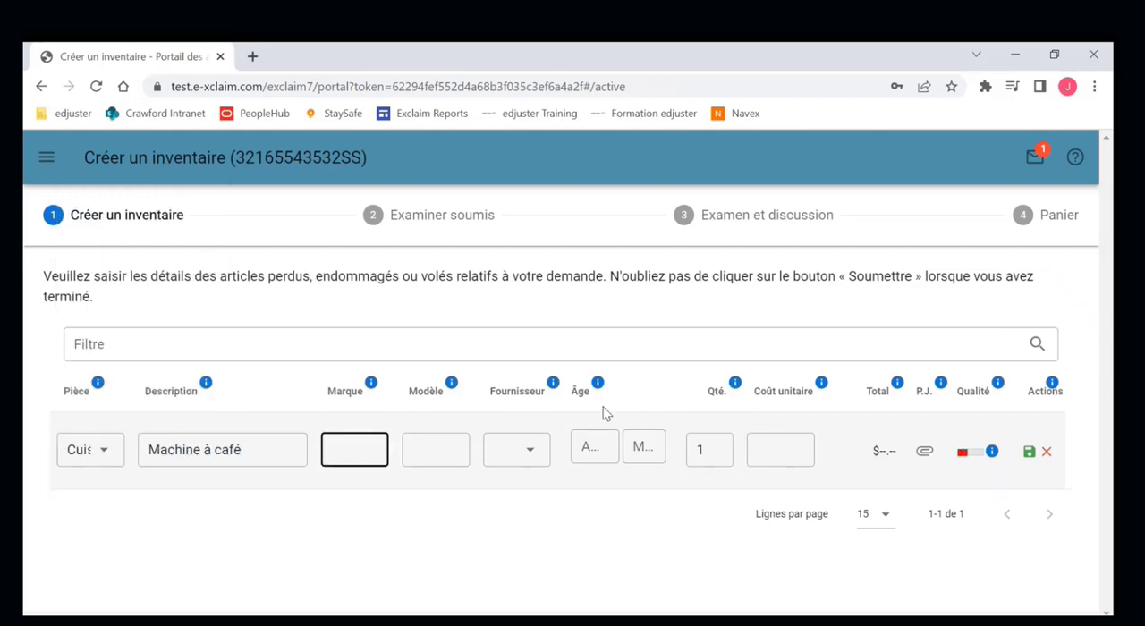
{"action": "type", "text": "espresso"}
{"action": "key", "text": "Tab"}
{"action": "left_click", "coordinate": [604, 444]}
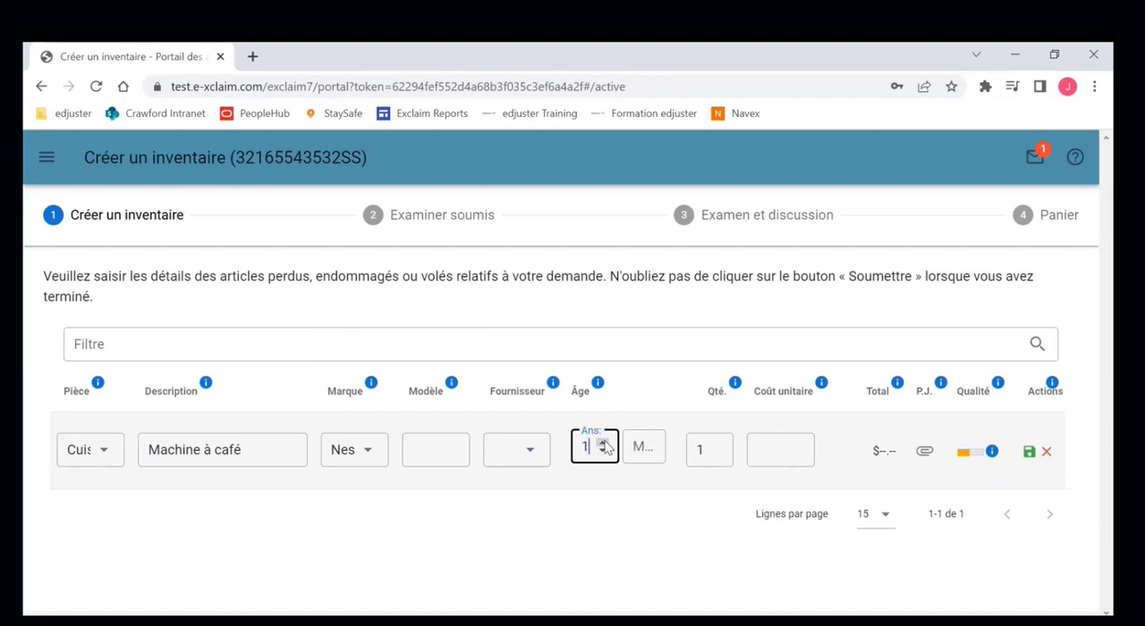
{"action": "left_click", "coordinate": [604, 444]}
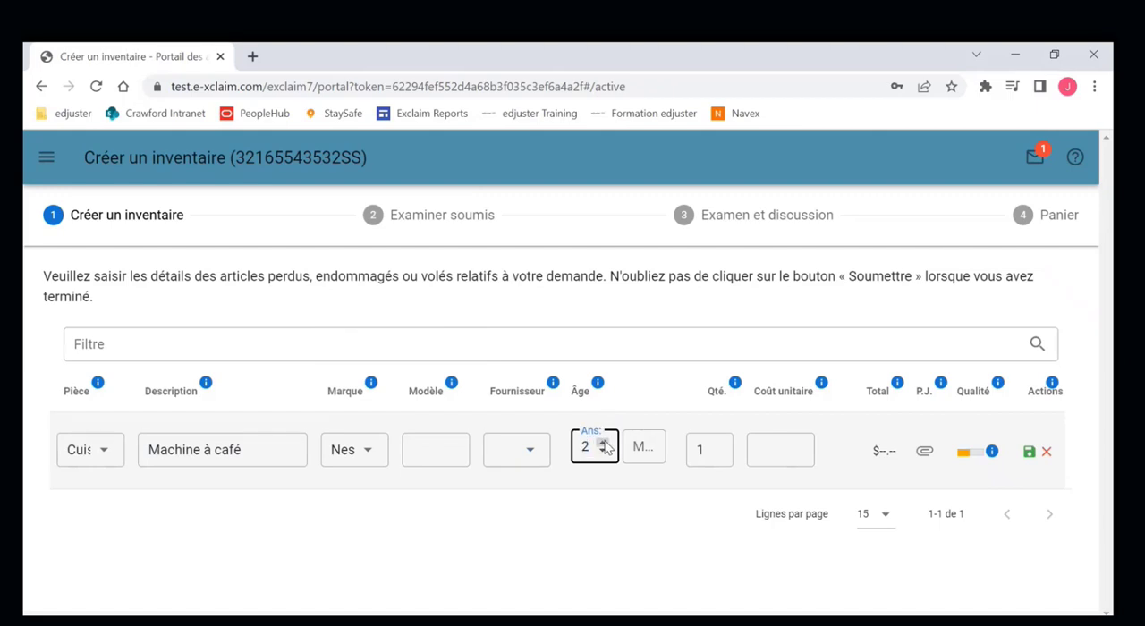
{"action": "left_click", "coordinate": [796, 447]}
{"action": "type", "text": "200"}
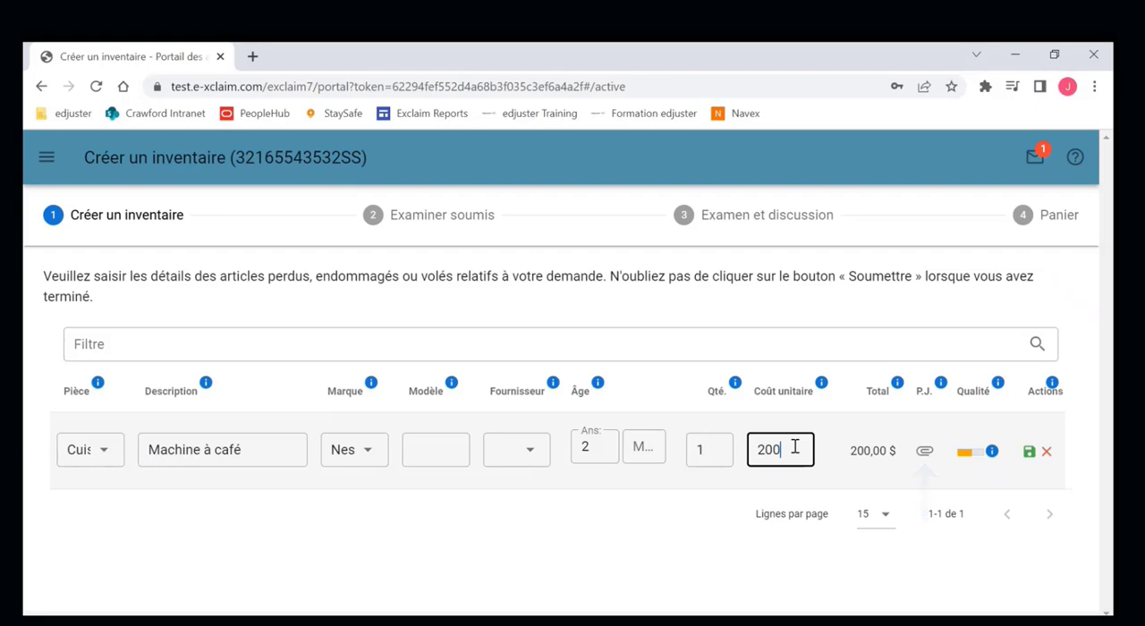
- Attach the Nespresso image from the Bureau folder to the Machine à café item and save the item
{"action": "left_click", "coordinate": [925, 452]}
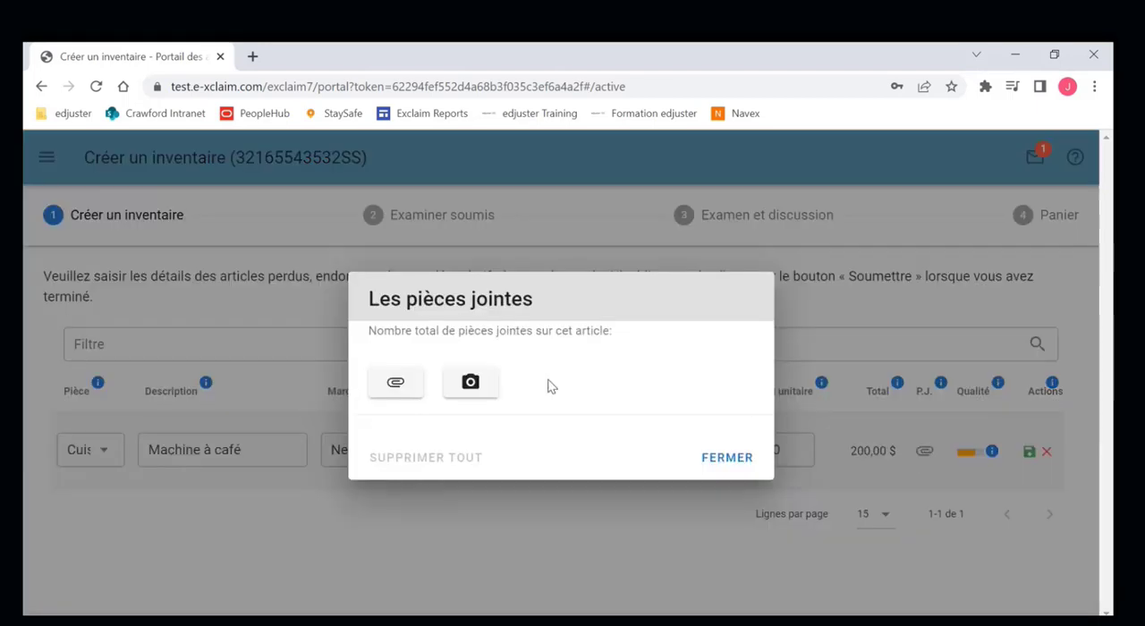
{"action": "left_click", "coordinate": [395, 382]}
{"action": "left_click", "coordinate": [596, 302]}
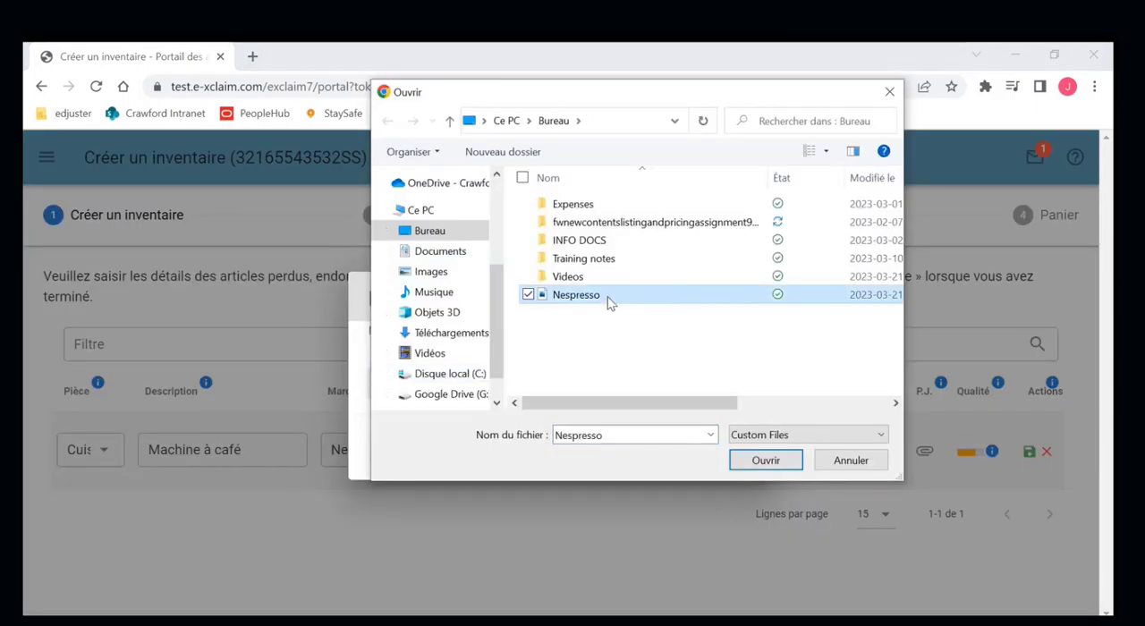
{"action": "left_click", "coordinate": [778, 464]}
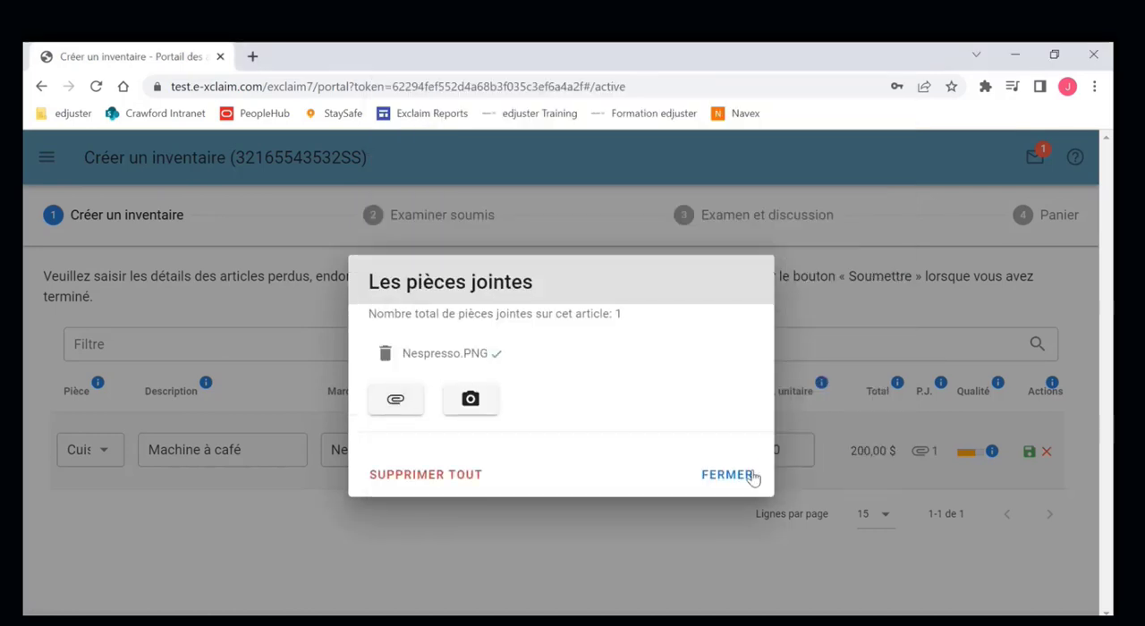
{"action": "left_click", "coordinate": [752, 476]}
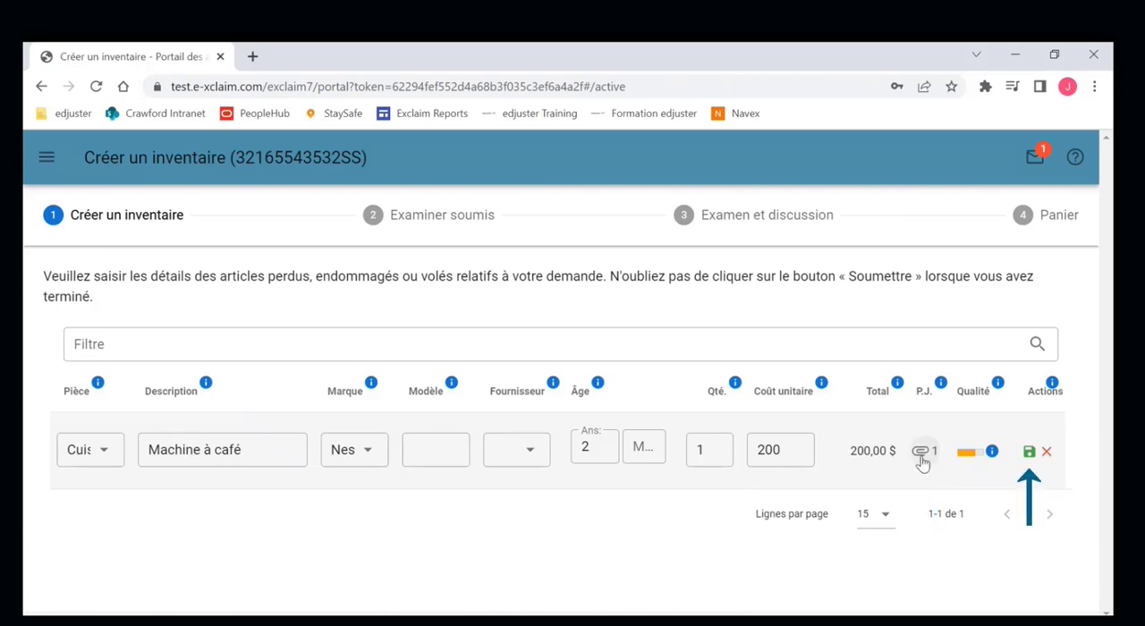
{"action": "left_click", "coordinate": [1031, 454]}
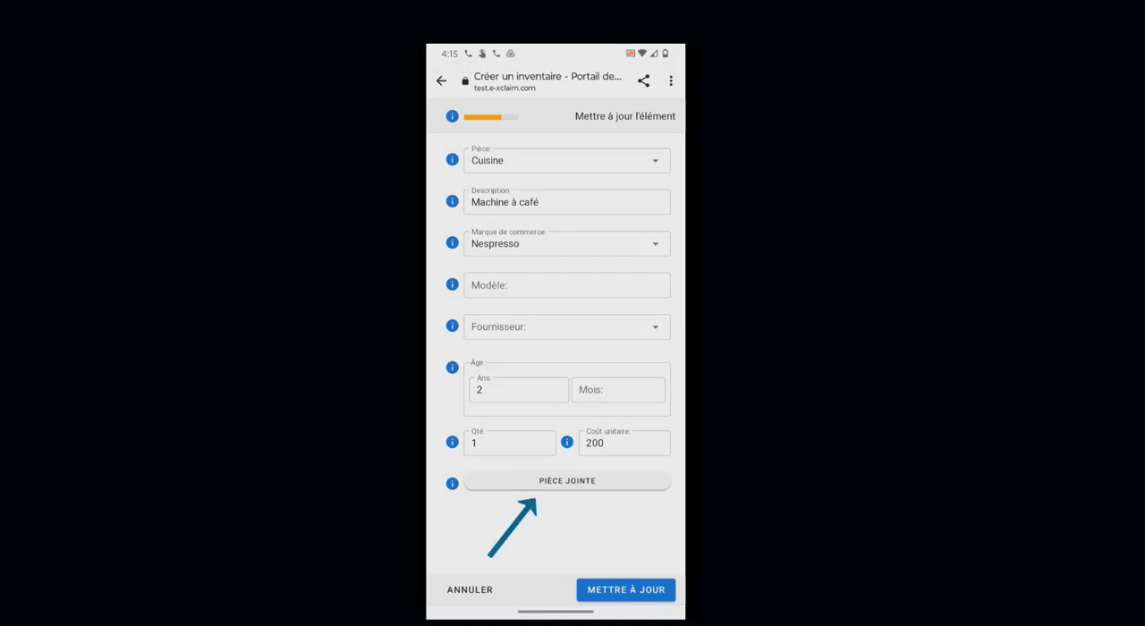
- In the portal on a phone, open the Machine à café item's attachments and choose to add a photo with the camera
{"action": "left_click", "coordinate": [568, 481]}
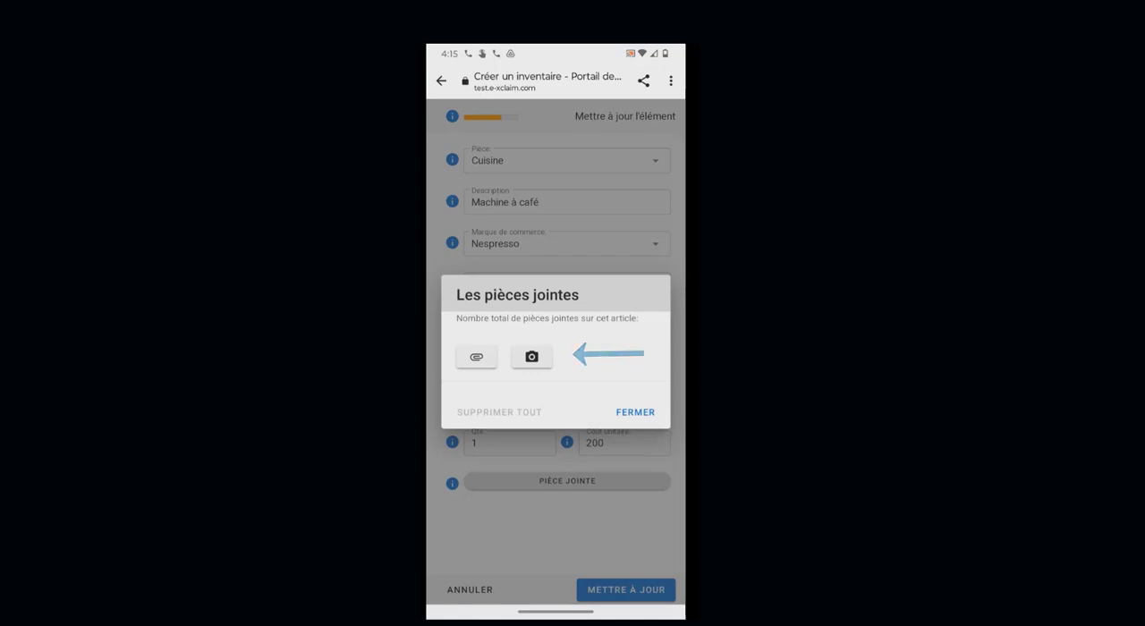
{"action": "left_click", "coordinate": [532, 357]}
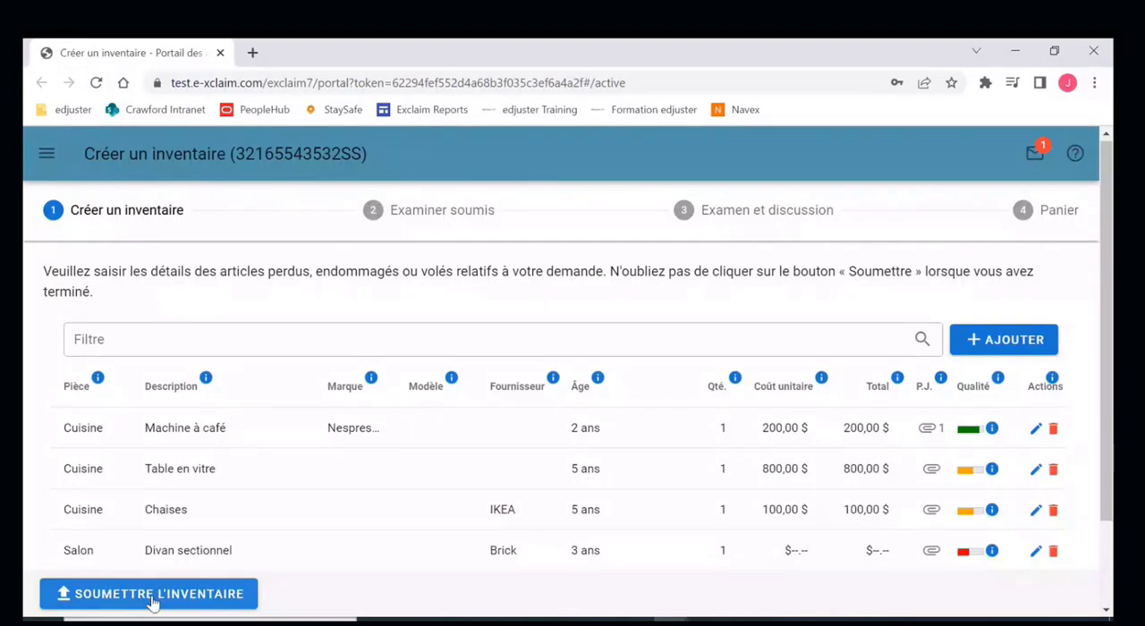
- Start submitting the inventory, continue past the confirmation notice and accept the legal notices
{"action": "left_click", "coordinate": [153, 599]}
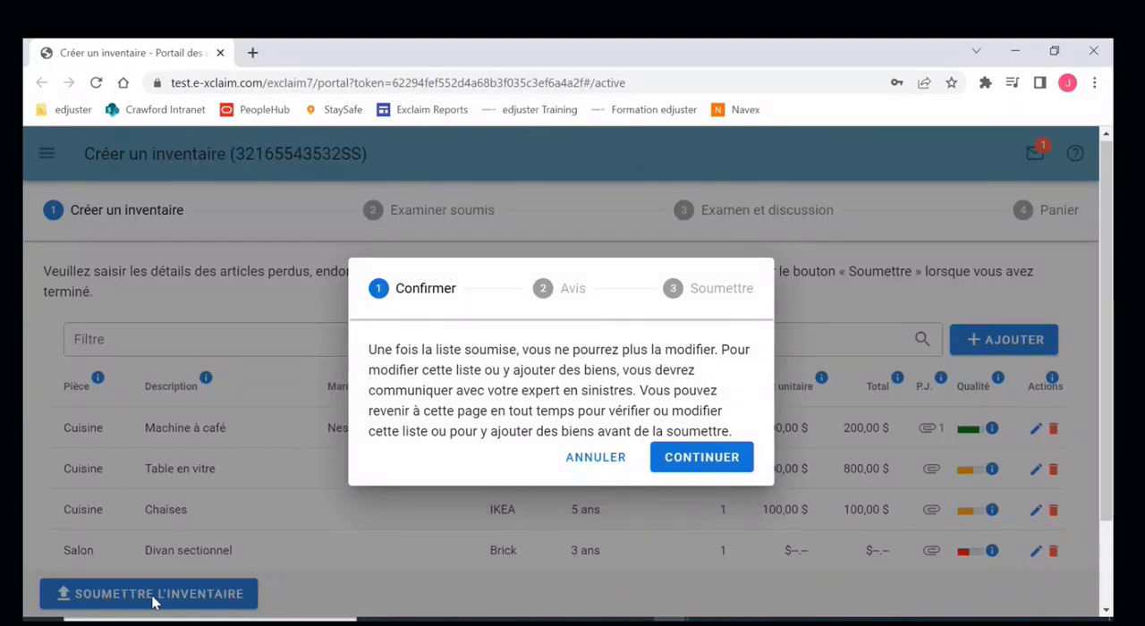
{"action": "left_click", "coordinate": [701, 467]}
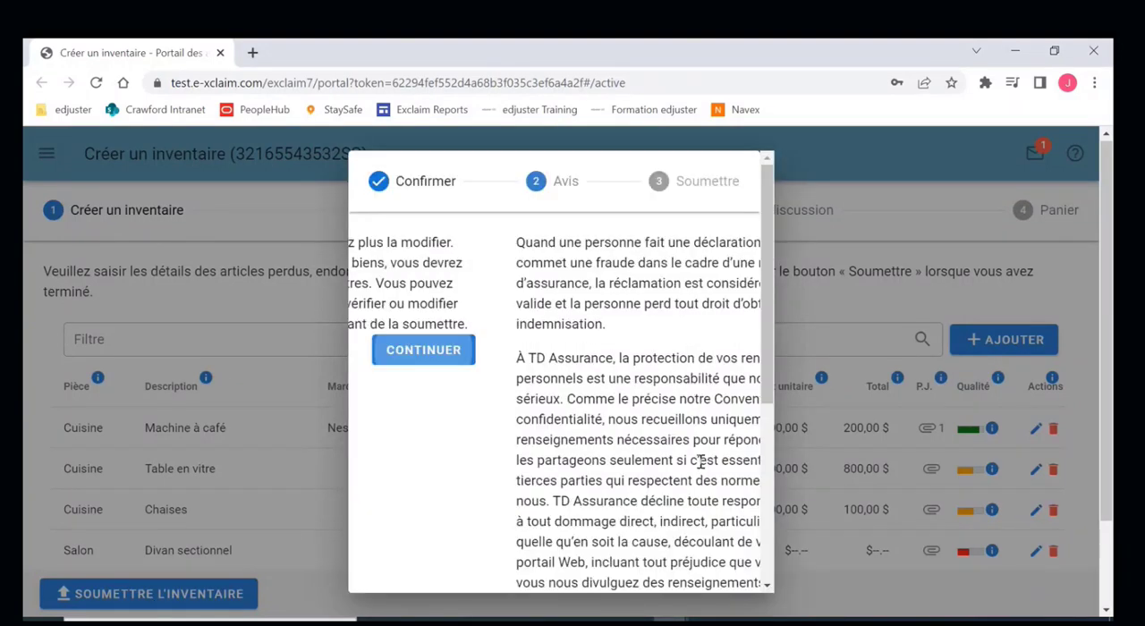
{"action": "scroll", "coordinate": [667, 453], "scroll_direction": "down", "scroll_amount": 4}
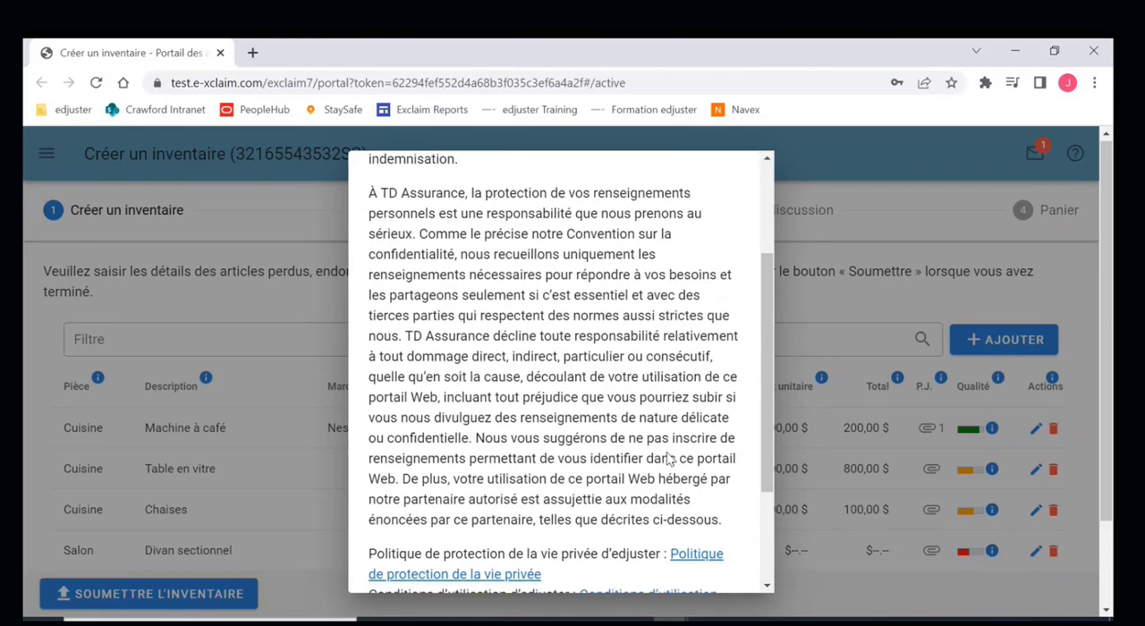
{"action": "left_click", "coordinate": [399, 515]}
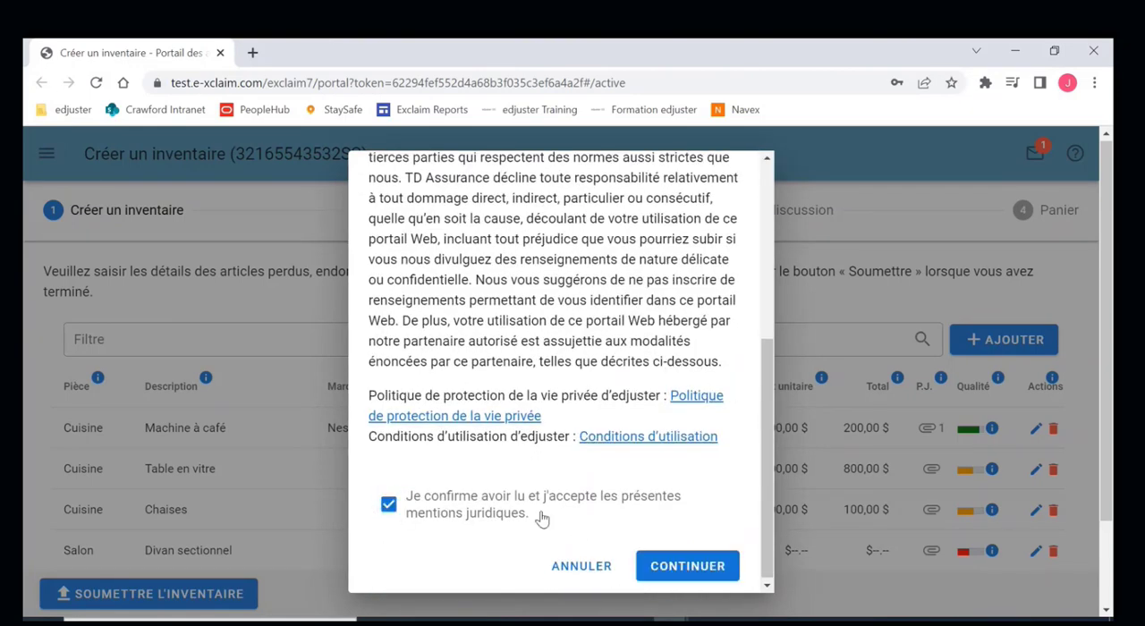
{"action": "left_click", "coordinate": [680, 564]}
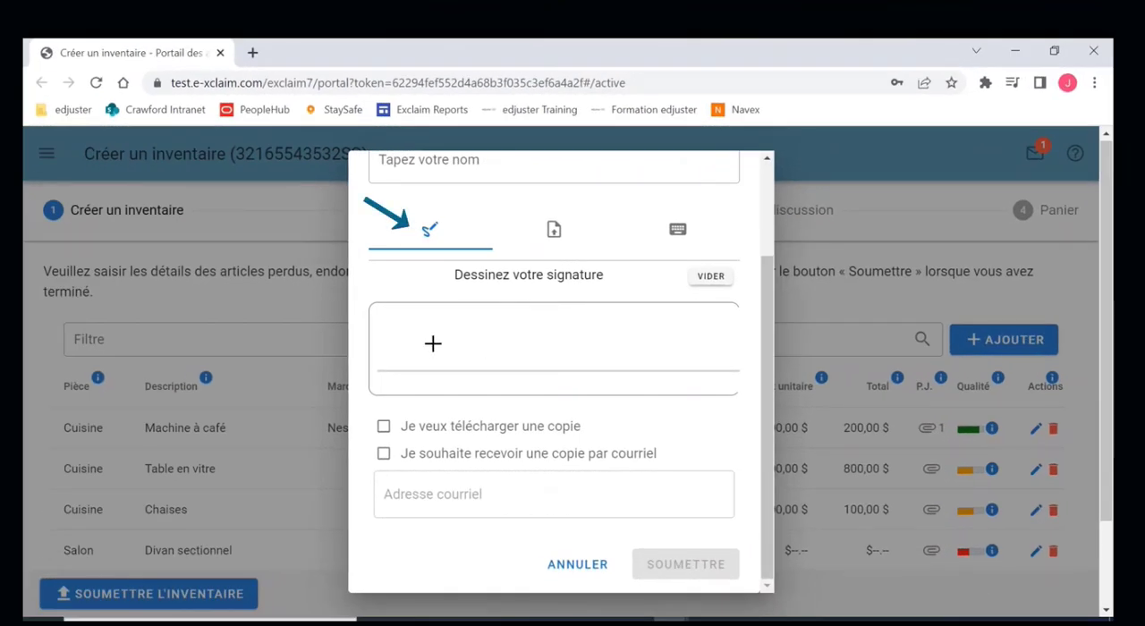
- Try drawing a freehand signature and view the option for uploading a signature image
{"action": "mouse_move", "coordinate": [433, 344]}
{"action": "left_mouse_down"}
{"action": "mouse_move", "coordinate": [414, 360]}
{"action": "mouse_move", "coordinate": [583, 328]}
{"action": "left_mouse_up"}
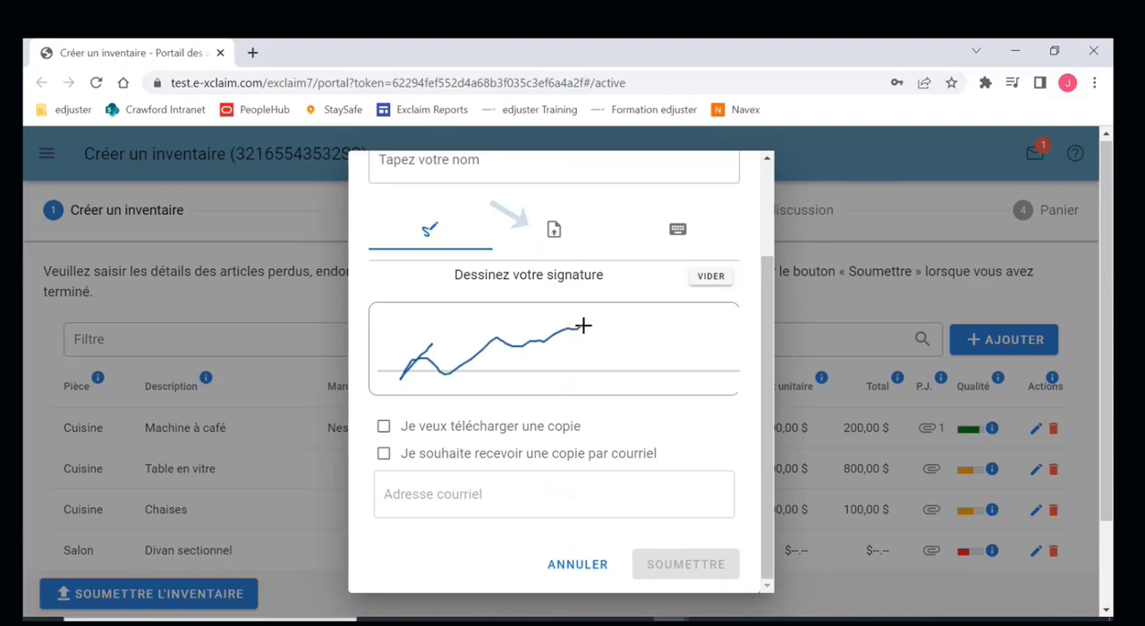
{"action": "left_click", "coordinate": [552, 232]}
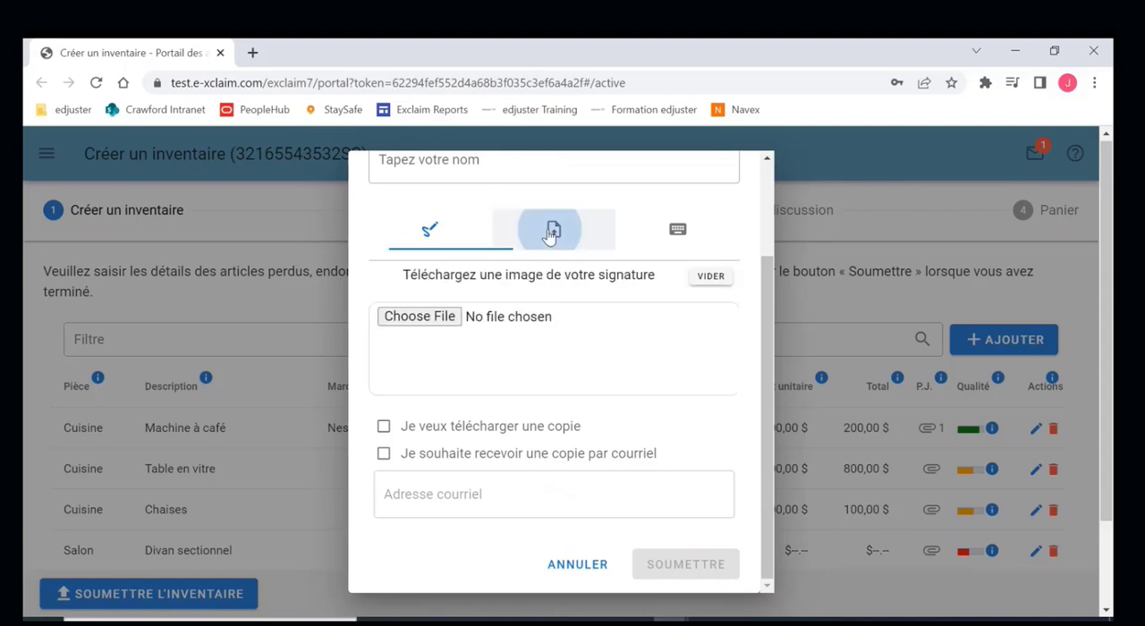
- Choose the typed signature option and enter the insured's full name as the signature
{"action": "left_click", "coordinate": [670, 240]}
{"action": "left_click", "coordinate": [625, 160]}
{"action": "scroll", "coordinate": [625, 188], "scroll_direction": "up", "scroll_amount": 1}
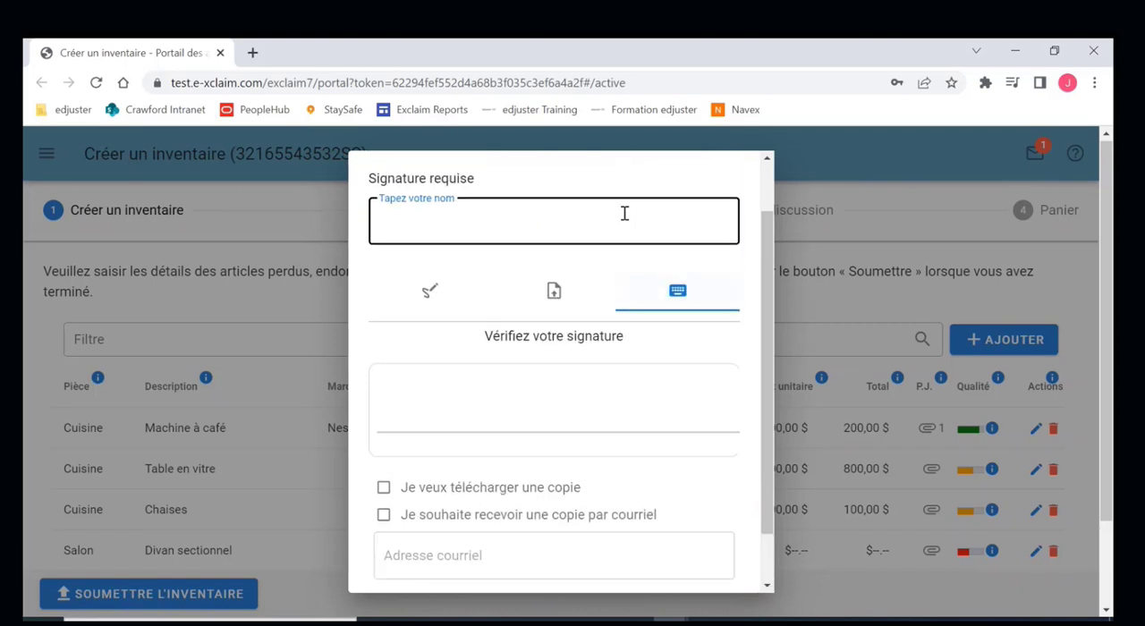
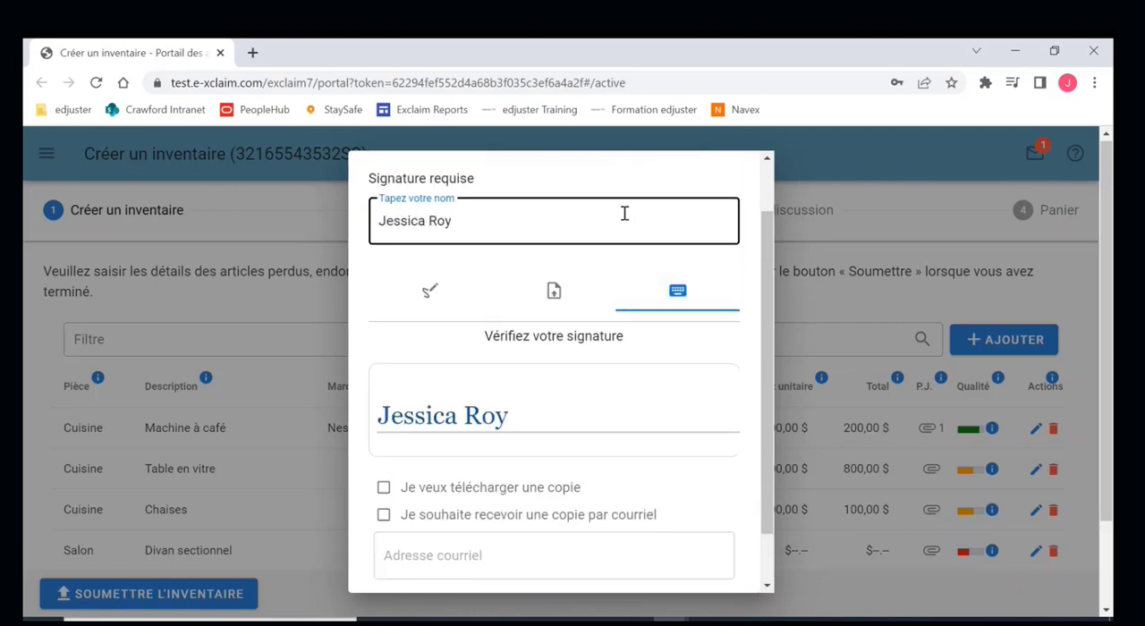
- Request both a downloaded and an emailed copy, enter the insured's e-mail address, and submit the inventory
{"action": "scroll", "coordinate": [588, 429], "scroll_direction": "down", "scroll_amount": 1}
{"action": "left_click", "coordinate": [603, 493]}
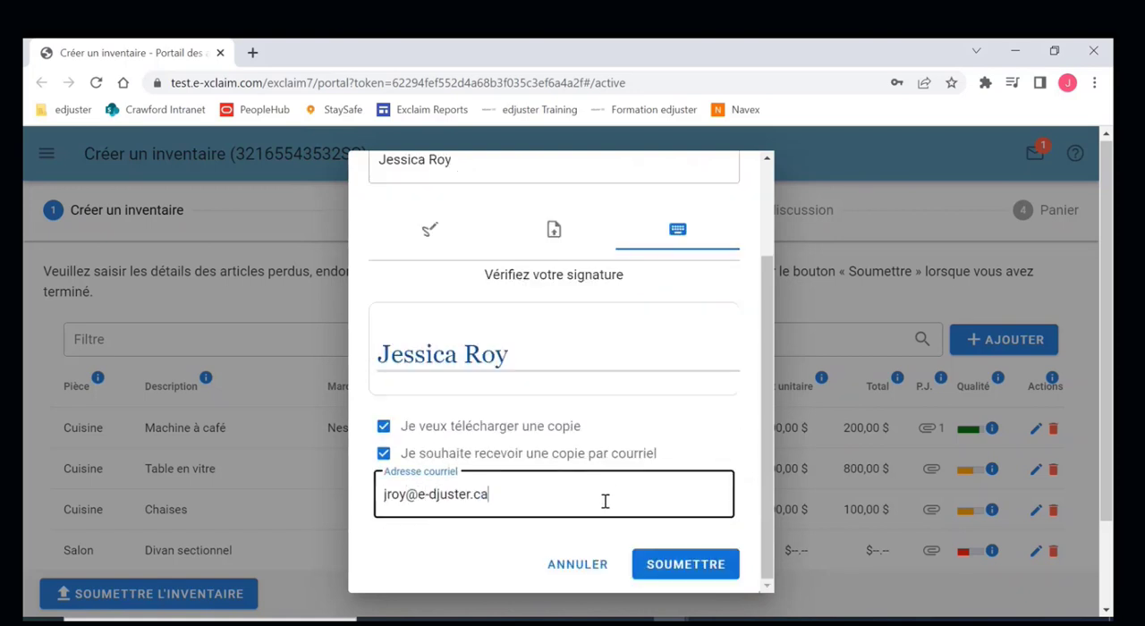
{"action": "left_click", "coordinate": [690, 568]}
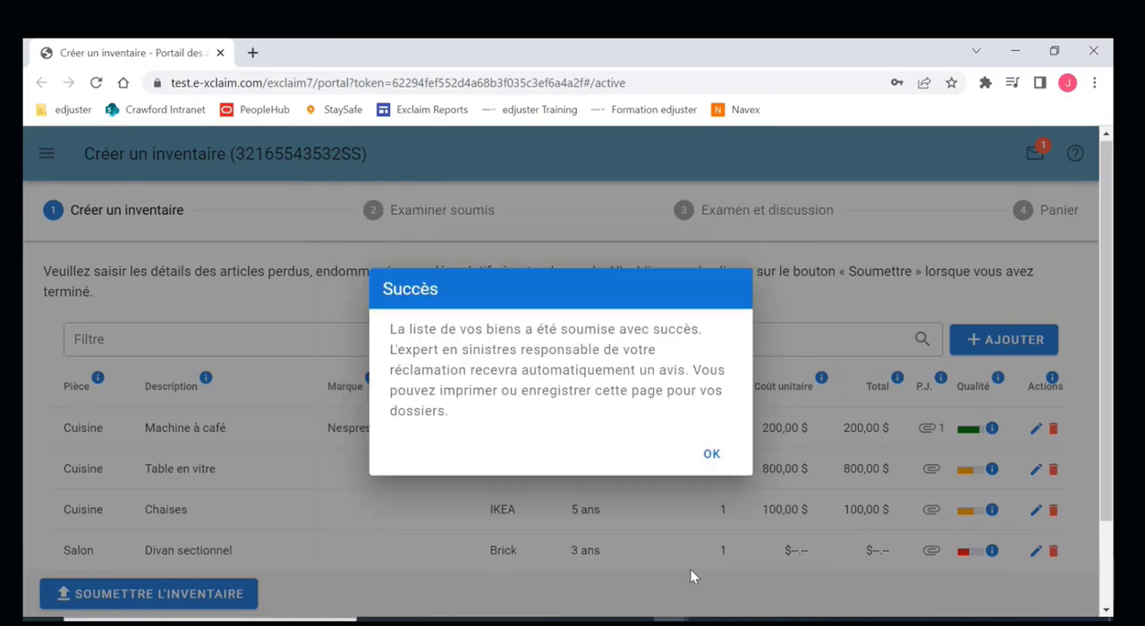
{"action": "left_click", "coordinate": [713, 457]}
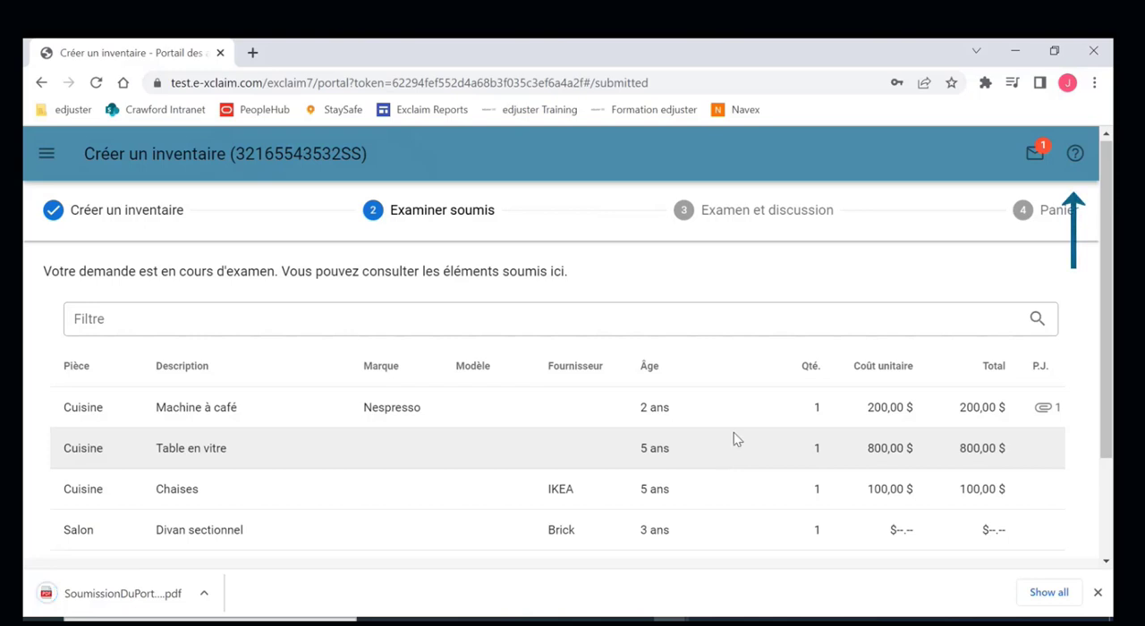
- Open the help of the insured's portal
{"action": "left_click", "coordinate": [1075, 156]}
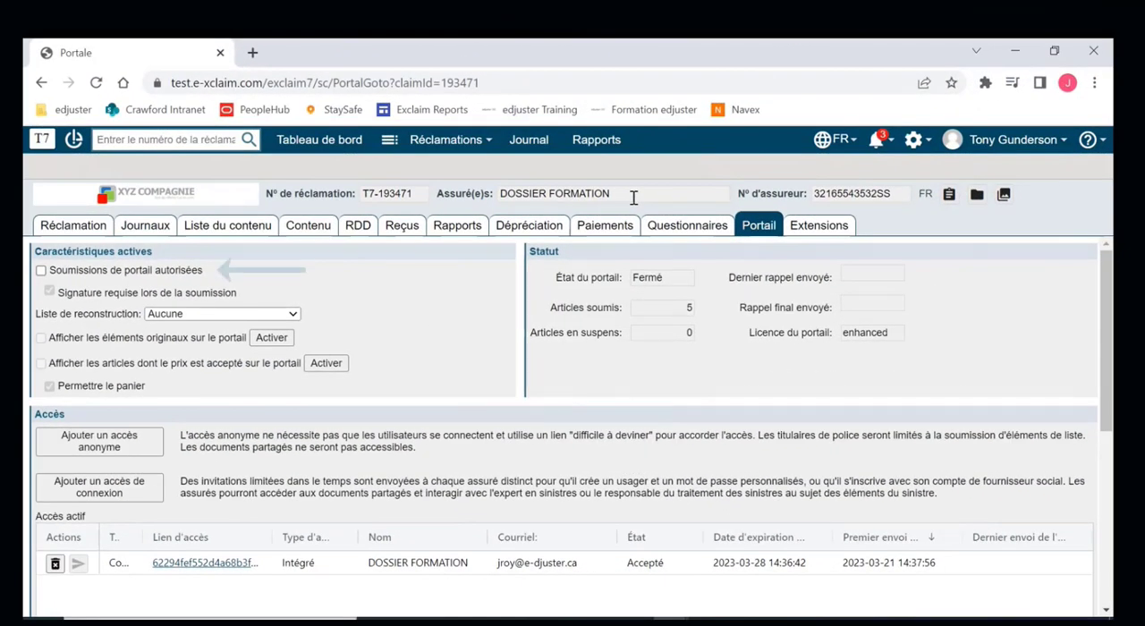
- In the claim's Portail section in exclaim, reopen the insured's portal for submissions and view the submitted items in Liste du contenu
{"action": "left_click", "coordinate": [40, 271]}
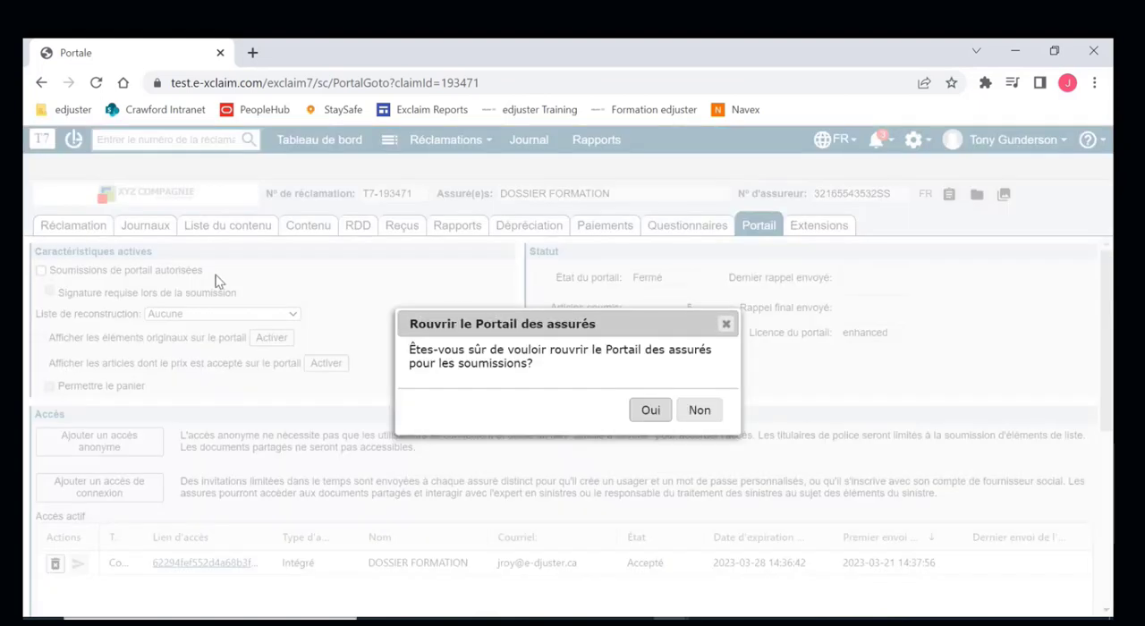
{"action": "left_click", "coordinate": [649, 412]}
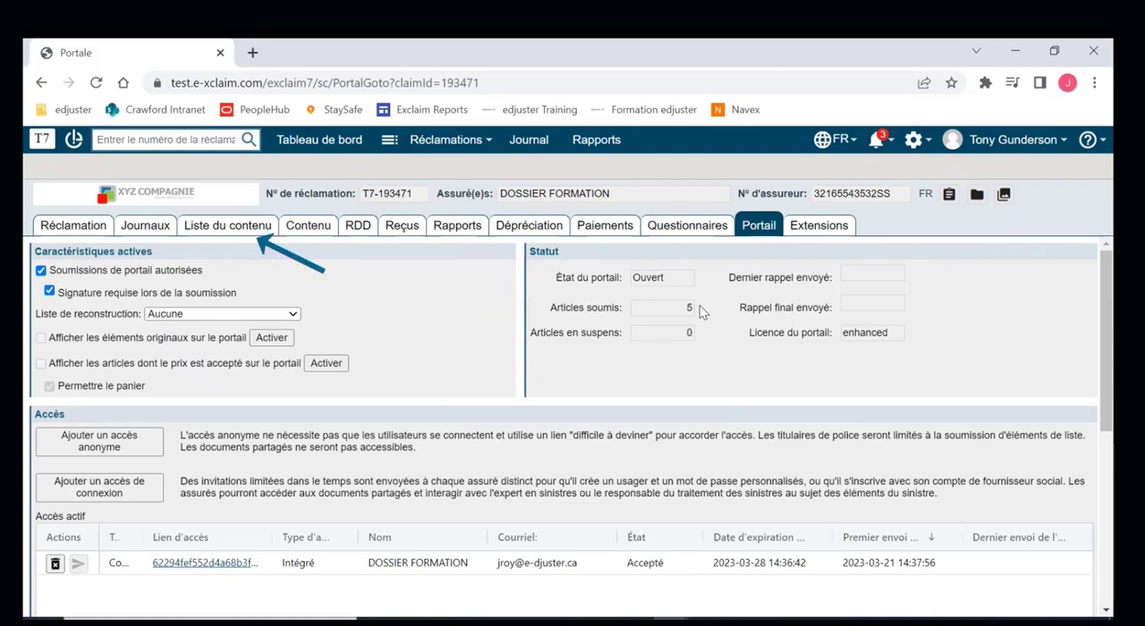
{"action": "left_click", "coordinate": [215, 229]}
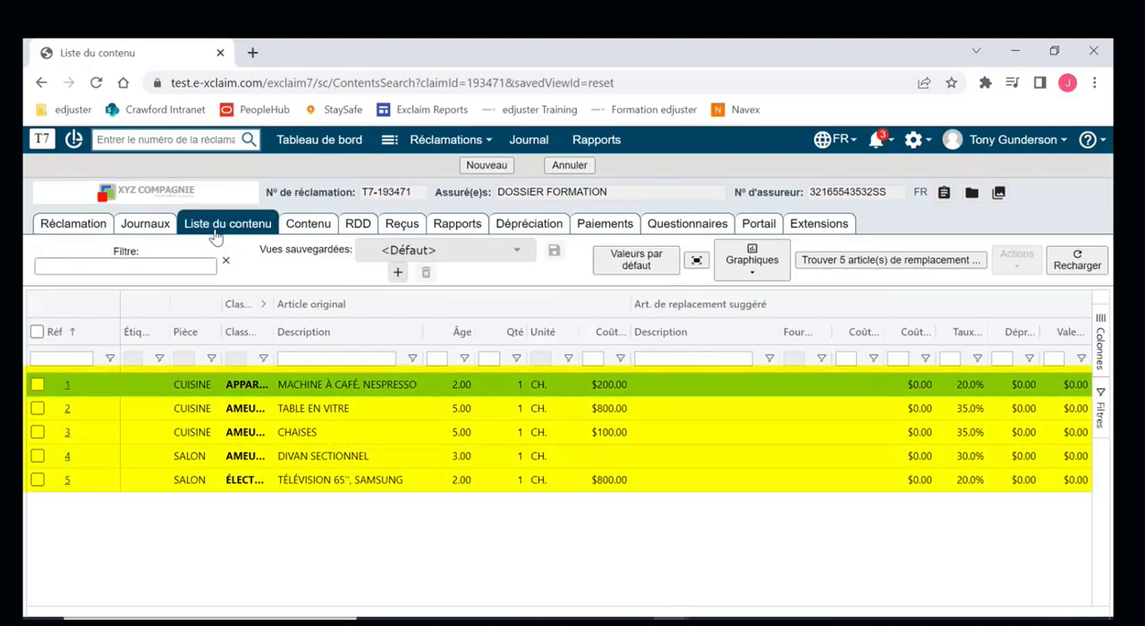
- Activate the display of original items on the portal, informing the policyholder with a claim note in the claim language, français
{"action": "left_click", "coordinate": [765, 231]}
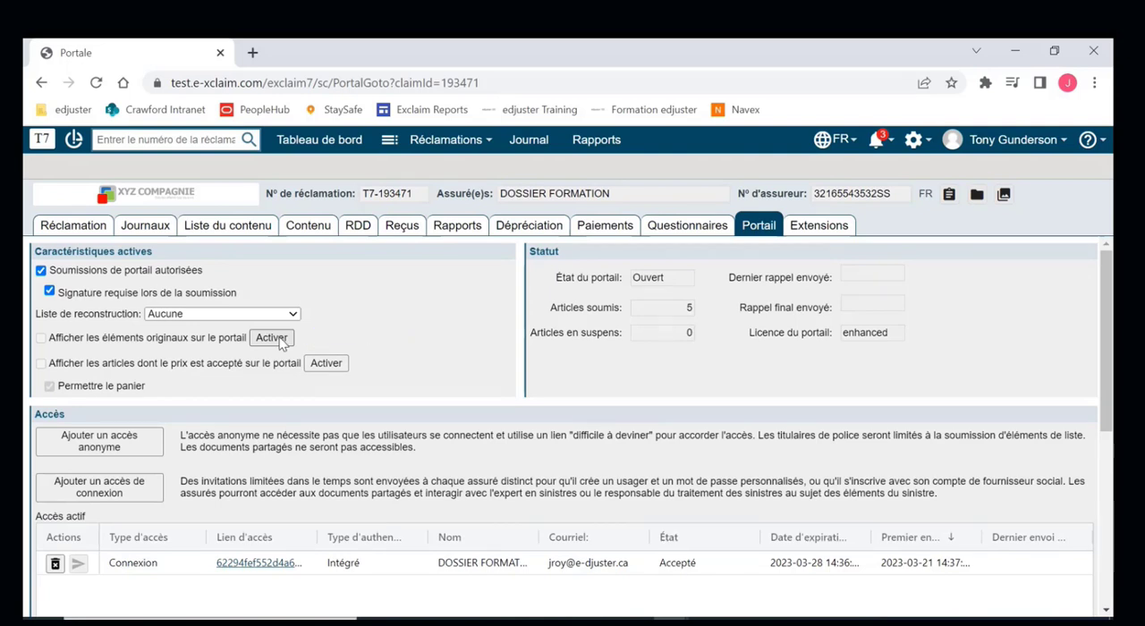
{"action": "left_click", "coordinate": [281, 342]}
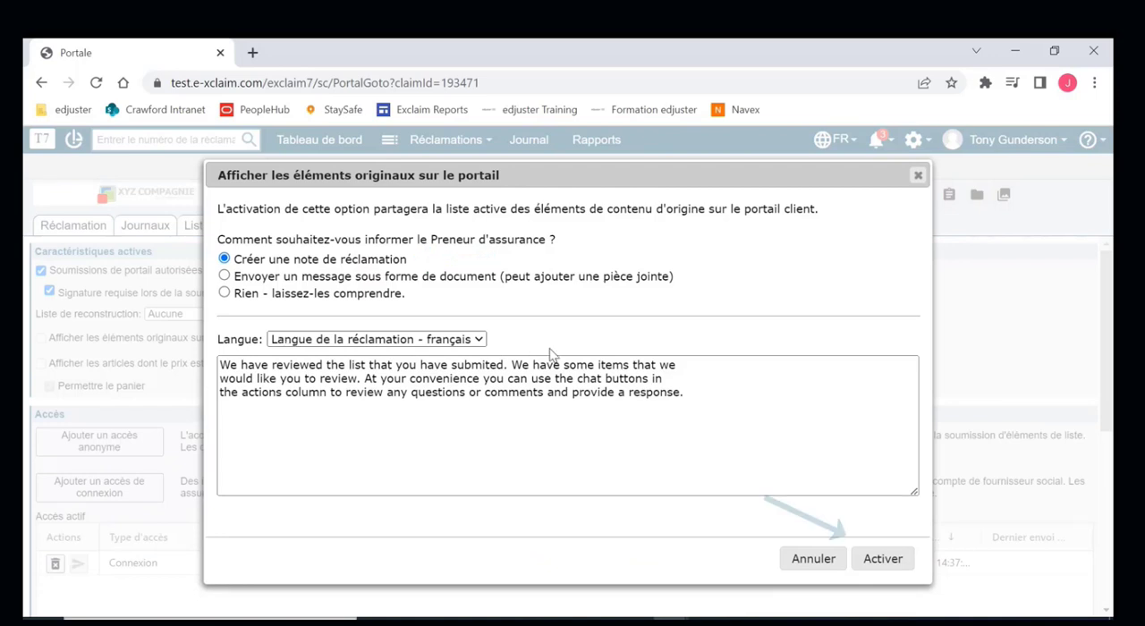
{"action": "left_click", "coordinate": [892, 562]}
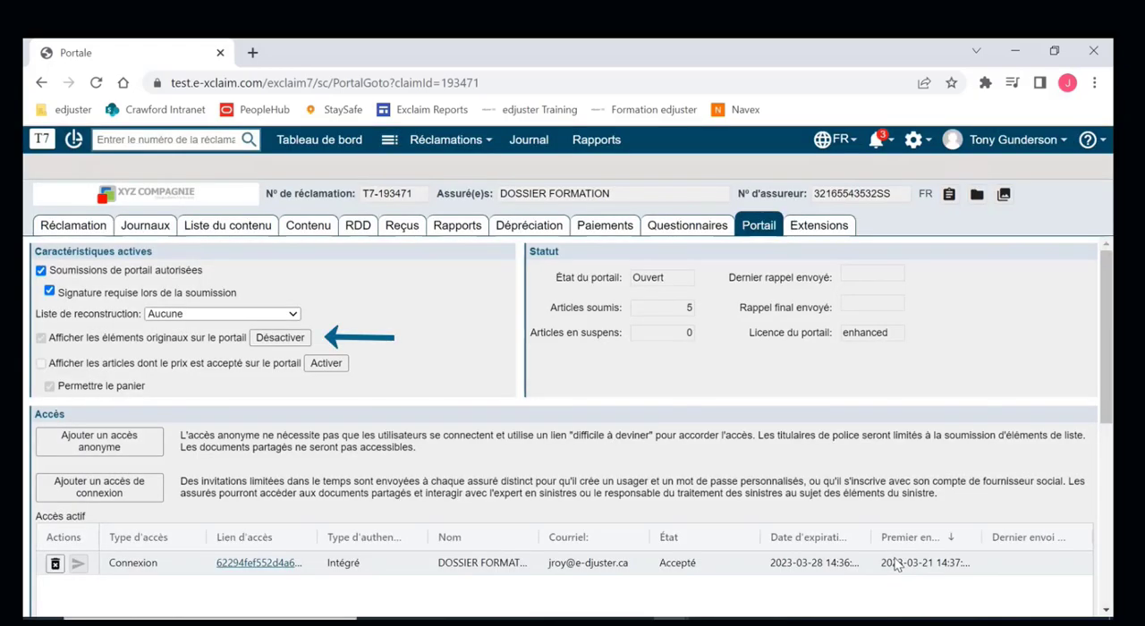
- Open the 65" television item from Liste du contenu and send the comment "Ajoutez une photo" visible to Tous, with a response requested
{"action": "left_click", "coordinate": [251, 228]}
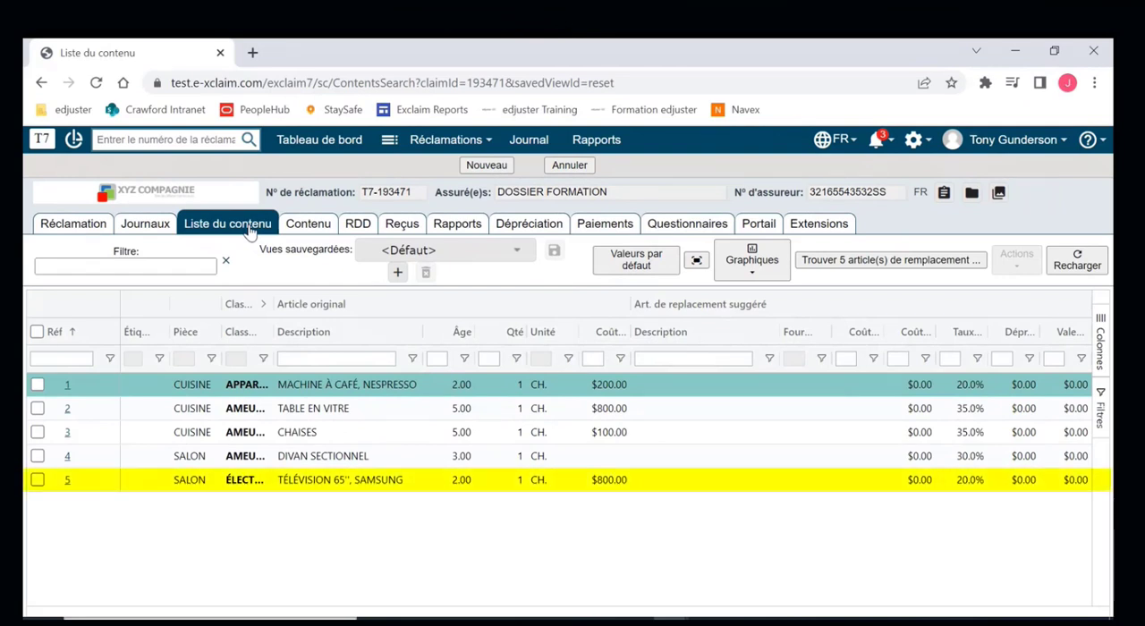
{"action": "double_click", "coordinate": [281, 489]}
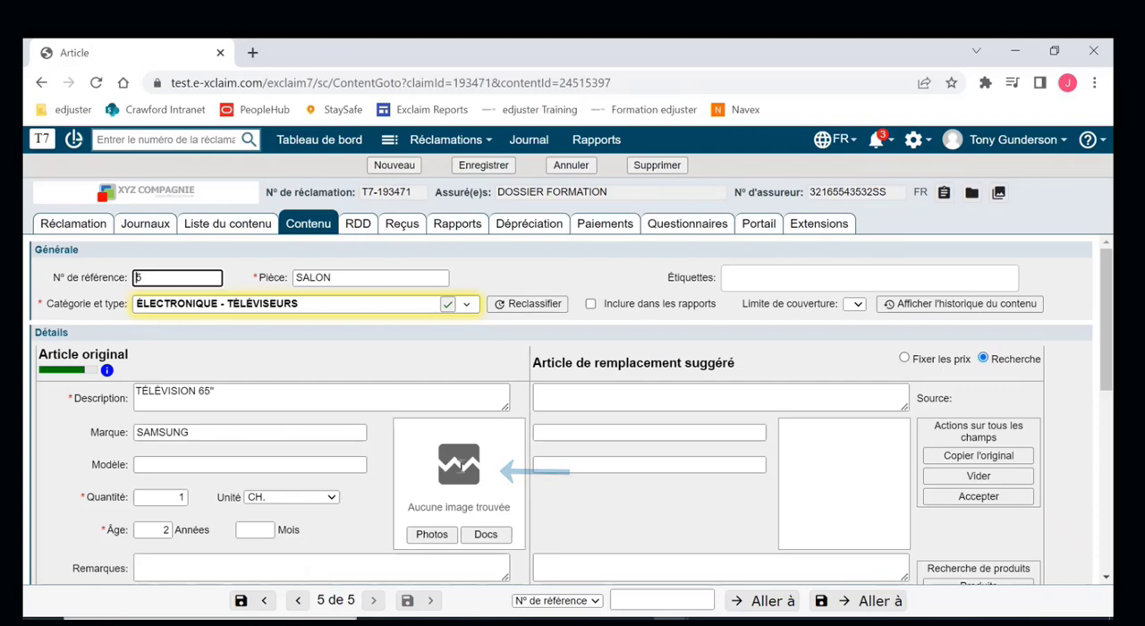
{"action": "scroll", "coordinate": [460, 465], "scroll_direction": "down", "scroll_amount": 1}
{"action": "scroll", "coordinate": [460, 465], "scroll_direction": "down", "scroll_amount": 4}
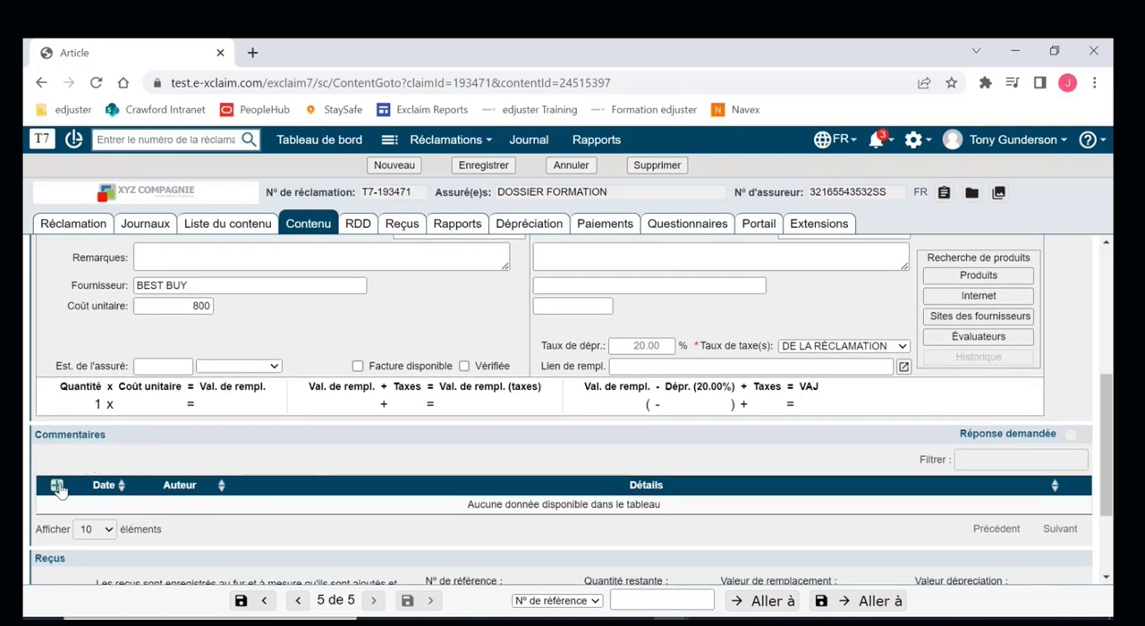
{"action": "left_click", "coordinate": [57, 486]}
{"action": "type", "text": "Ajoutez une photo"}
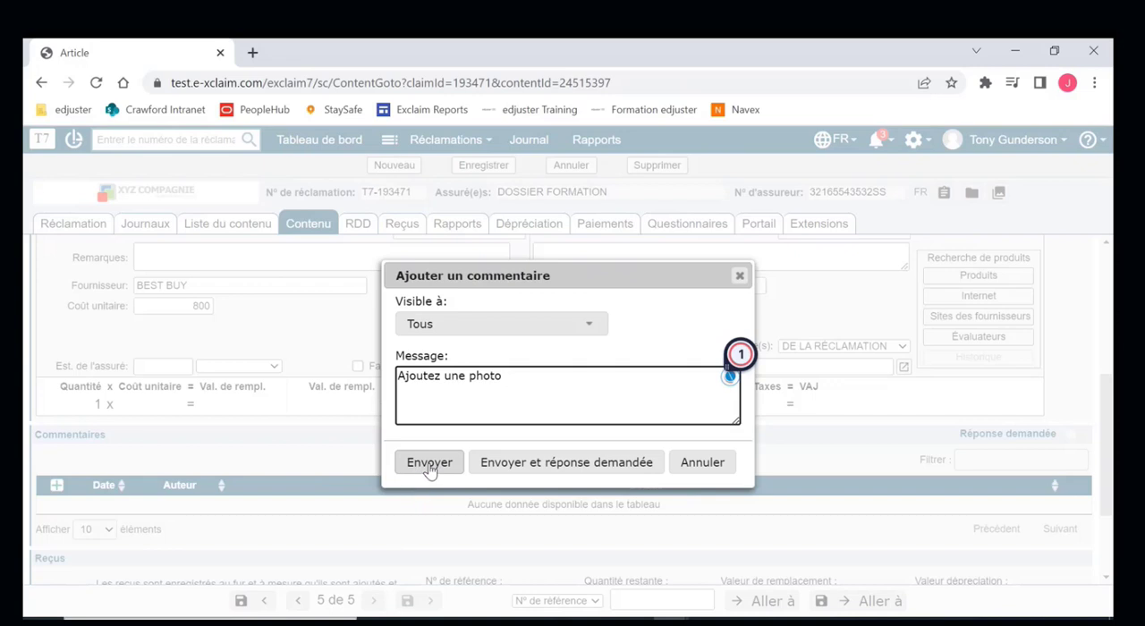
{"action": "left_click", "coordinate": [570, 465]}
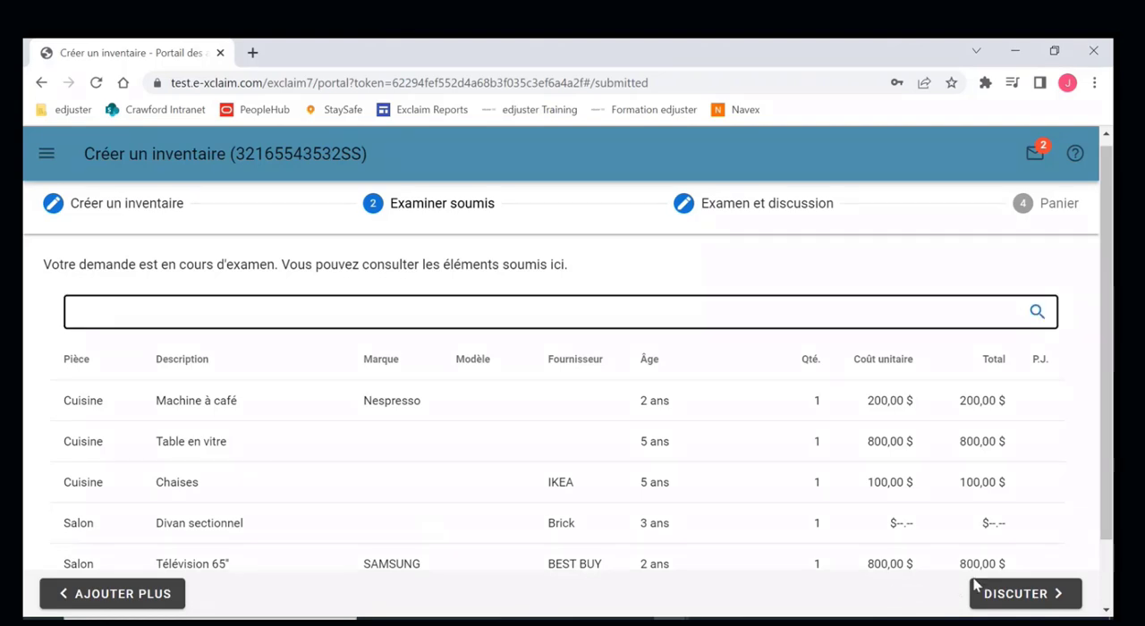
- On the insured's portal, go to Examen et discussion, close its help, and filter the items by Réponse demandée before clearing the filter
{"action": "left_click", "coordinate": [1002, 597]}
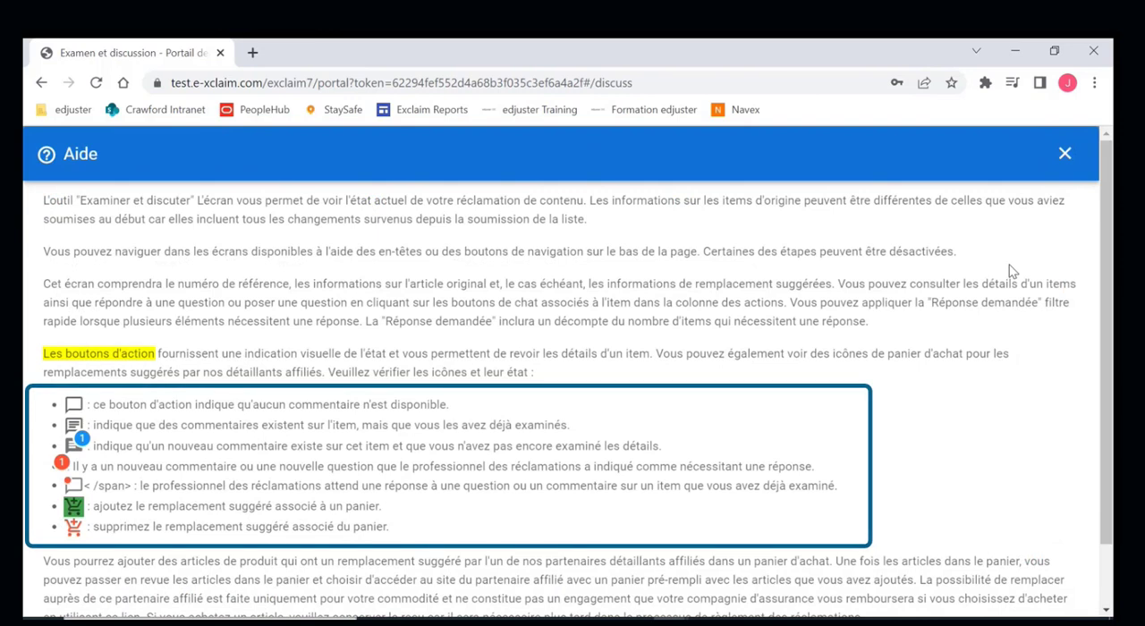
{"action": "left_click", "coordinate": [1065, 154]}
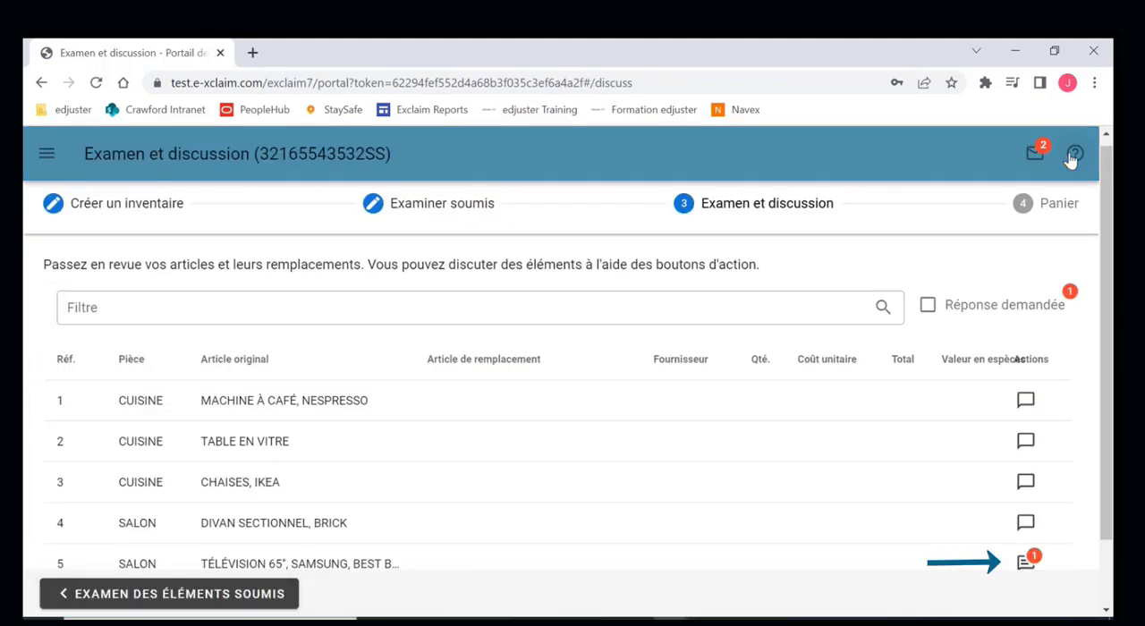
{"action": "scroll", "coordinate": [1031, 343], "scroll_direction": "down", "scroll_amount": 2}
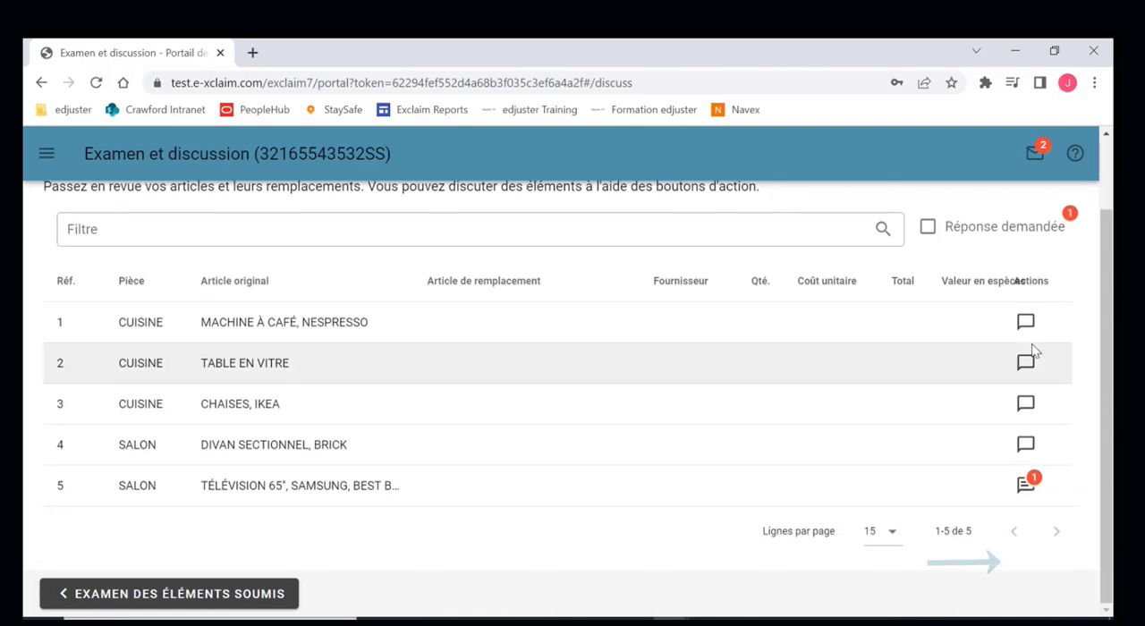
{"action": "left_click", "coordinate": [929, 227]}
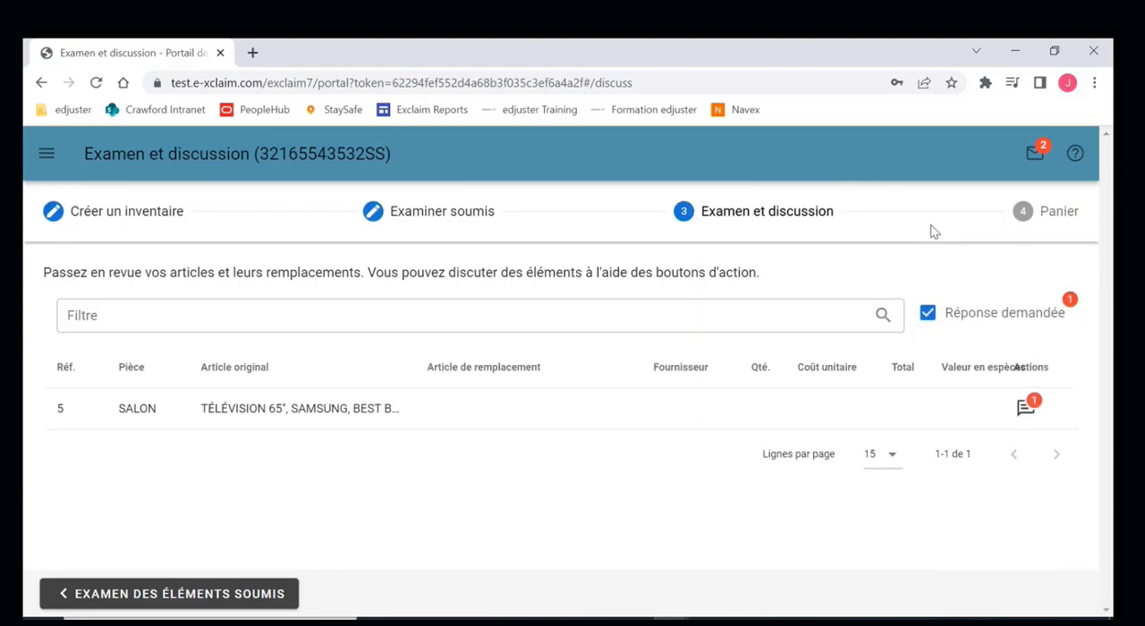
{"action": "left_click", "coordinate": [928, 316]}
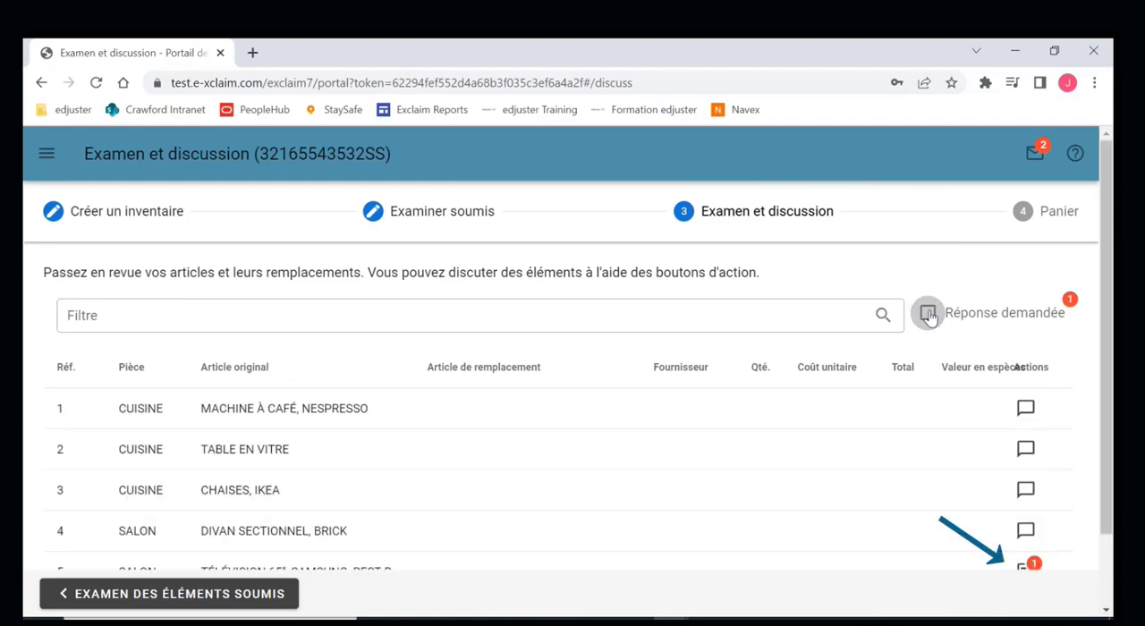
- Open the discussion of the 65" television item and reply "D'accord" to the adjuster's comment
{"action": "scroll", "coordinate": [1009, 535], "scroll_direction": "down", "scroll_amount": 1}
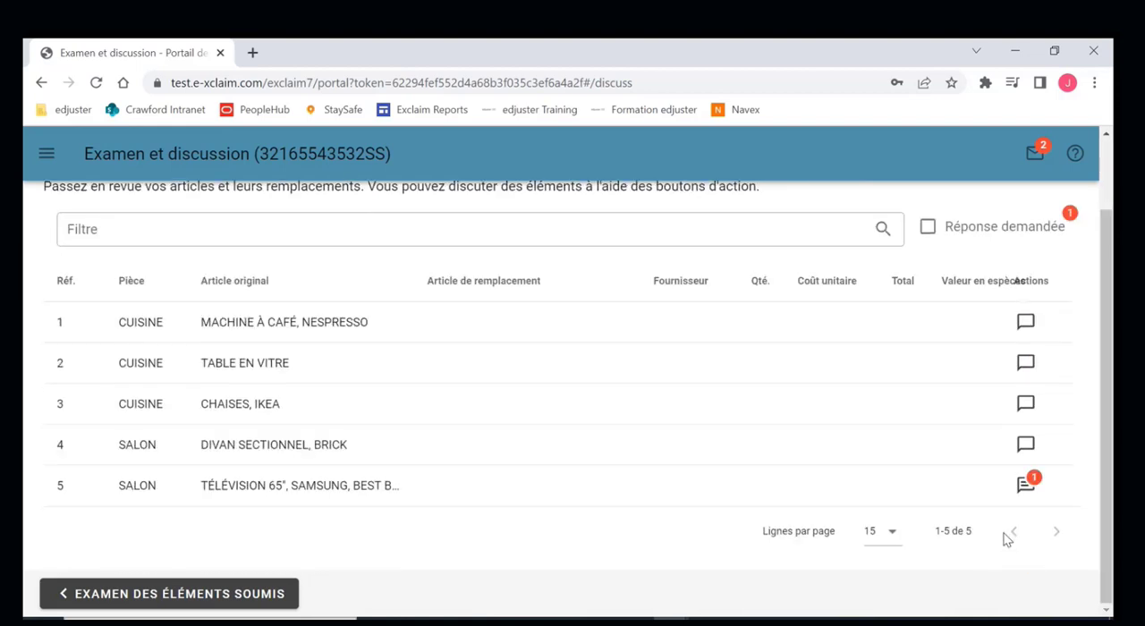
{"action": "left_click", "coordinate": [1031, 484]}
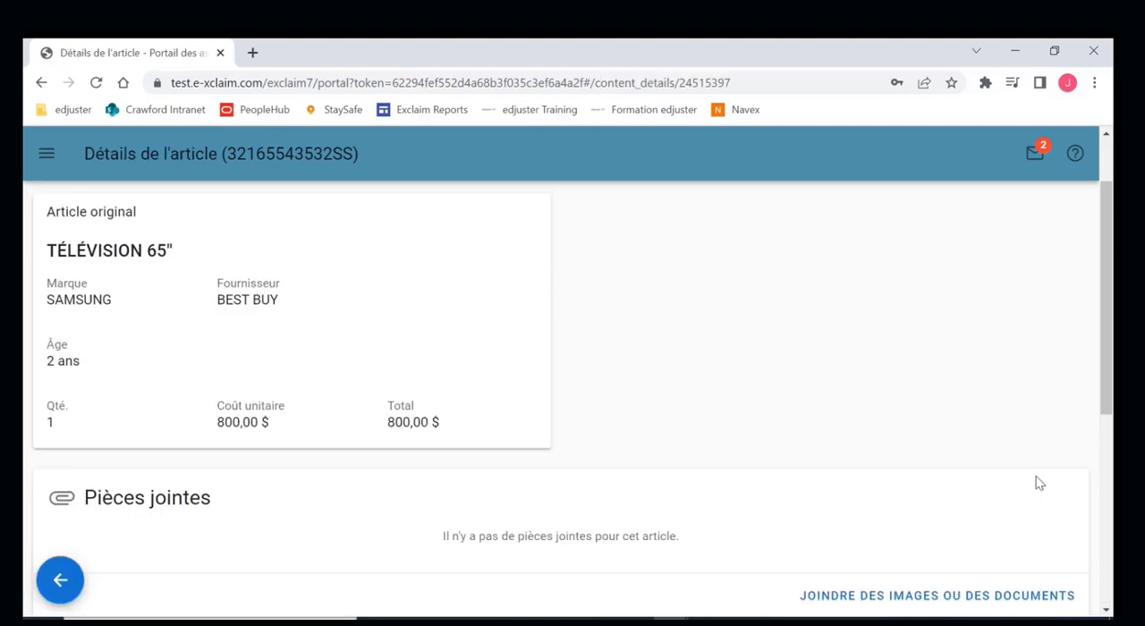
{"action": "scroll", "coordinate": [647, 439], "scroll_direction": "down", "scroll_amount": 5}
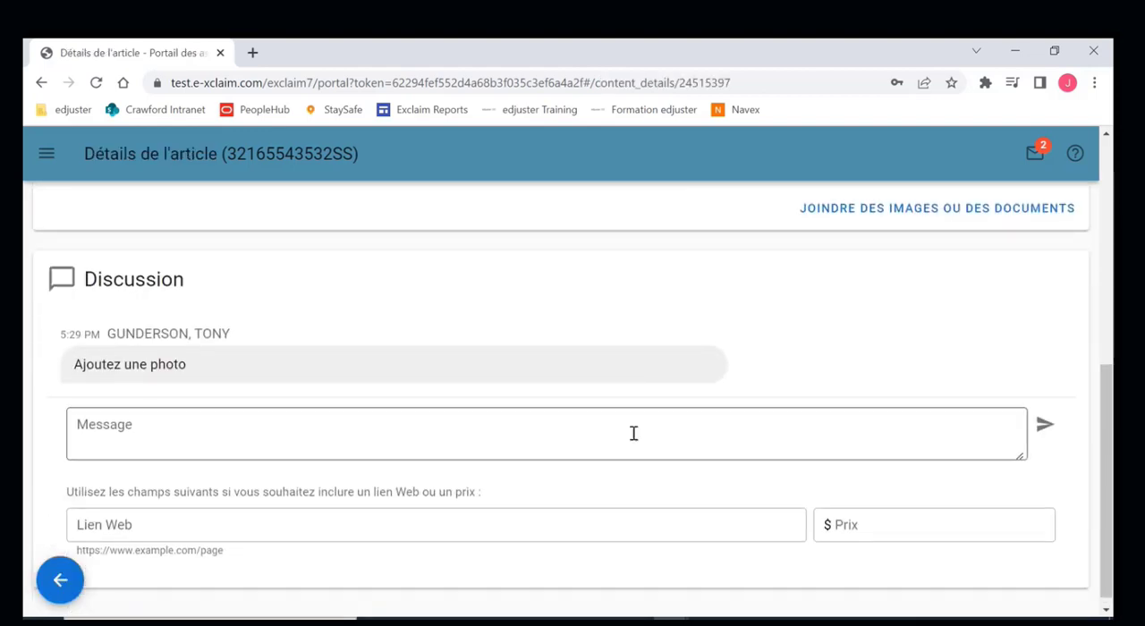
{"action": "left_click", "coordinate": [580, 427]}
{"action": "type", "text": "D'accord"}
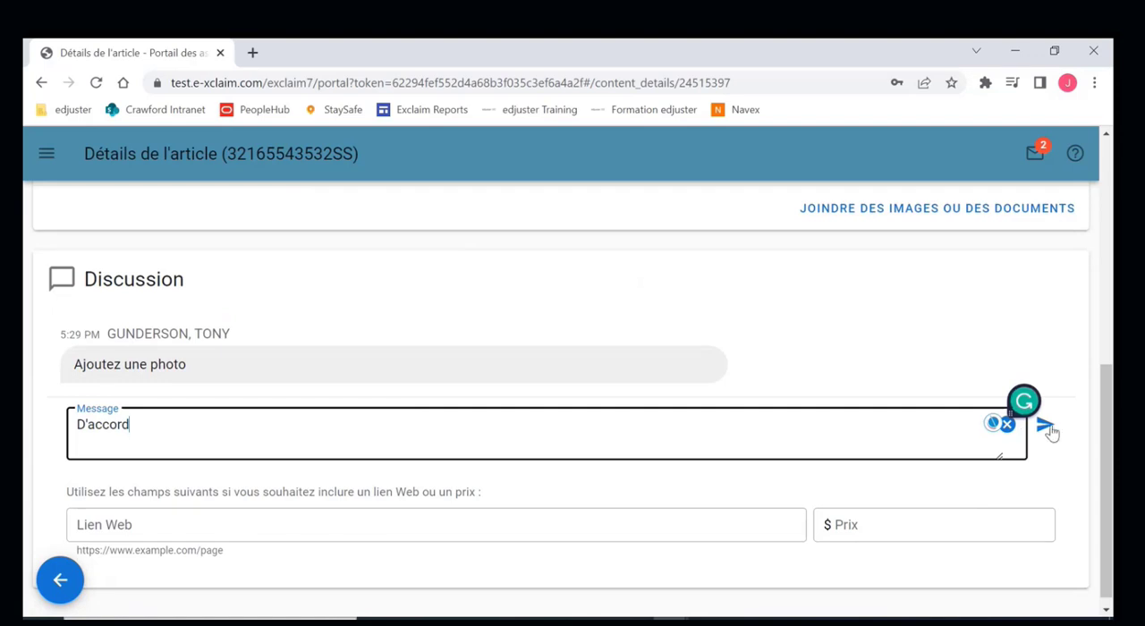
{"action": "left_click", "coordinate": [1046, 428]}
- Attach the TV image file to the television item and close the attachments dialog
{"action": "scroll", "coordinate": [835, 384], "scroll_direction": "up", "scroll_amount": 3}
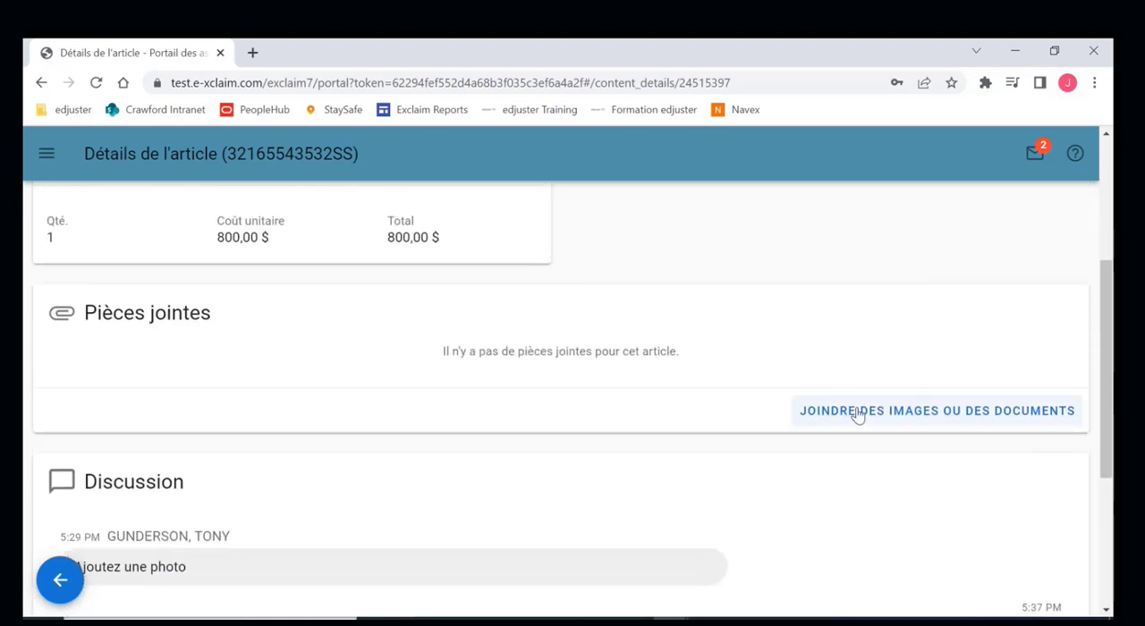
{"action": "left_click", "coordinate": [858, 413]}
{"action": "left_click", "coordinate": [396, 364]}
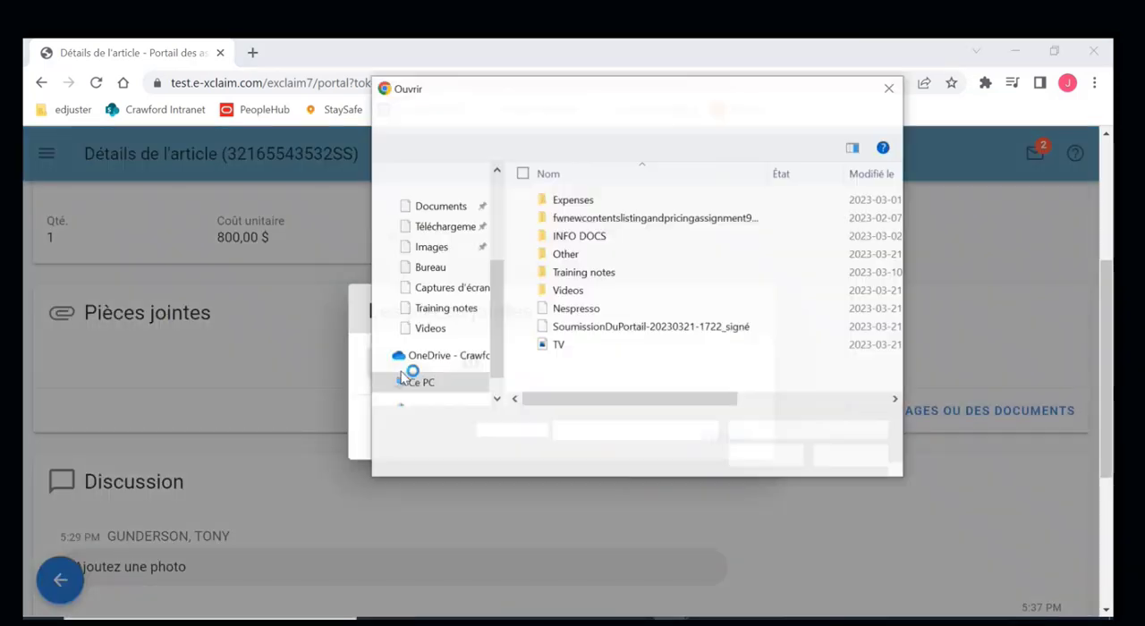
{"action": "left_click", "coordinate": [601, 346]}
{"action": "left_click", "coordinate": [756, 458]}
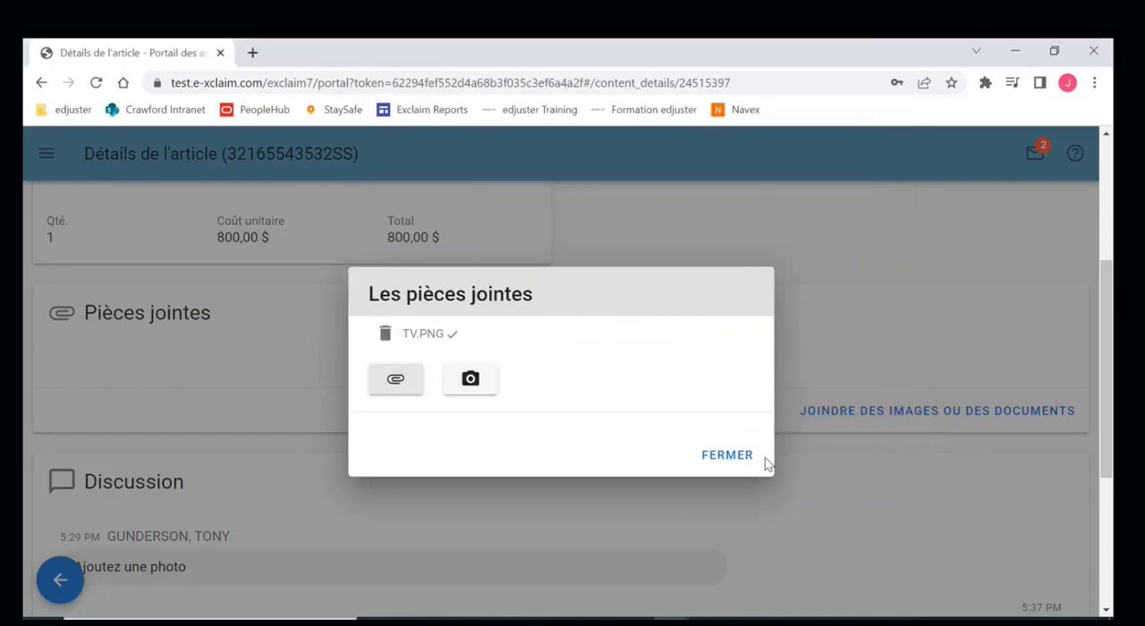
{"action": "left_click", "coordinate": [741, 461]}
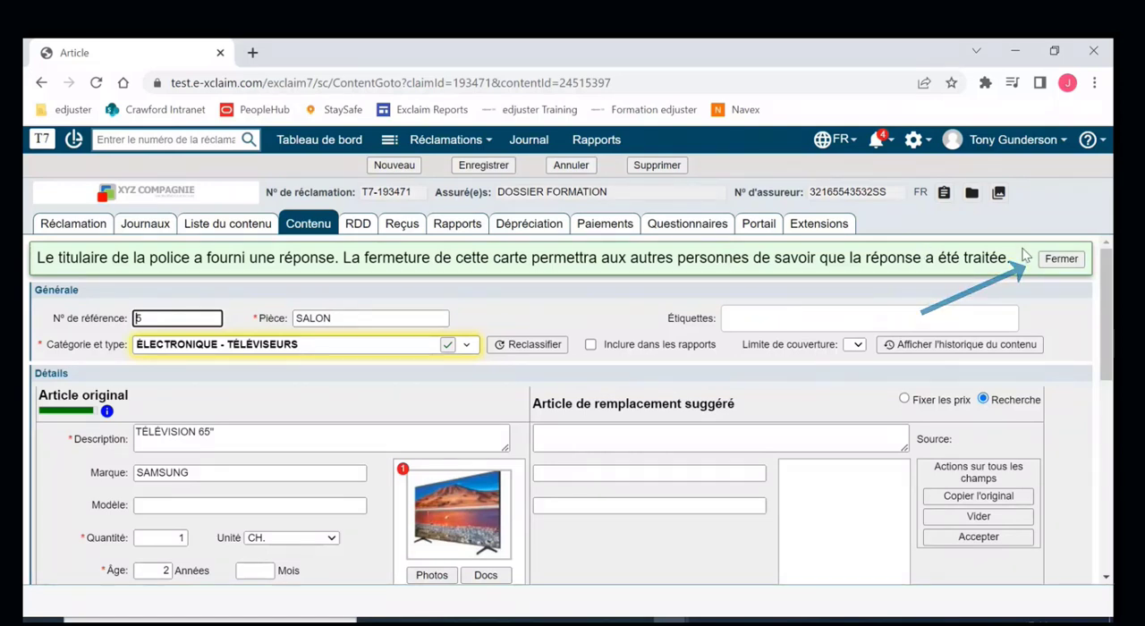
- In exclaim, dismiss the policyholder's response notice on the television item and review its Commentaires section
{"action": "left_click", "coordinate": [1062, 260]}
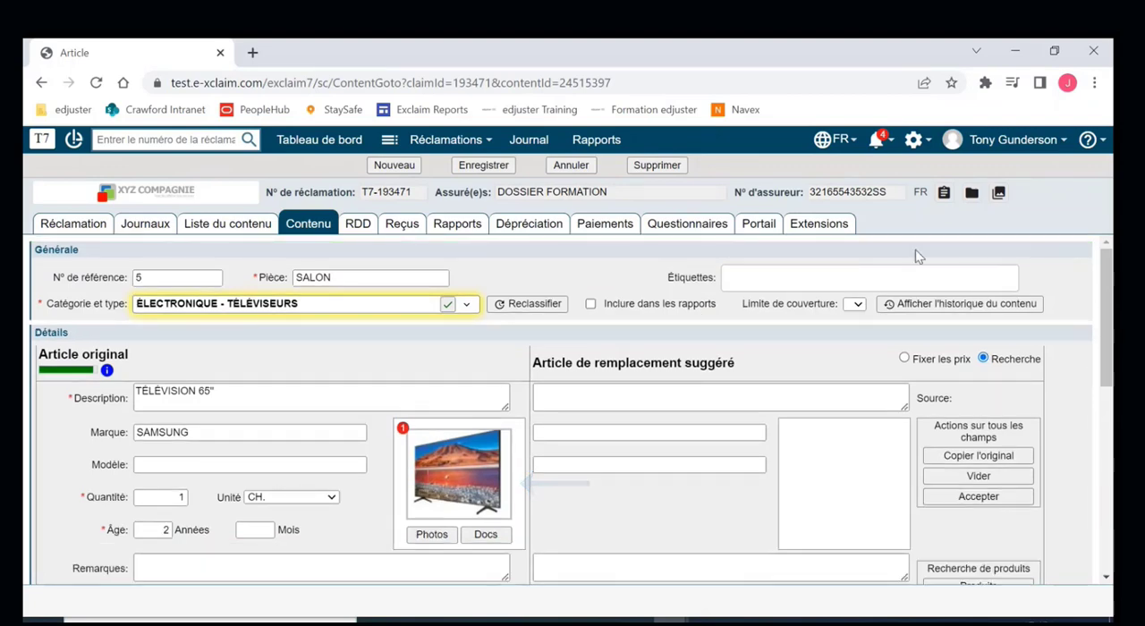
{"action": "scroll", "coordinate": [613, 351], "scroll_direction": "down", "scroll_amount": 2}
{"action": "scroll", "coordinate": [613, 352], "scroll_direction": "down", "scroll_amount": 4}
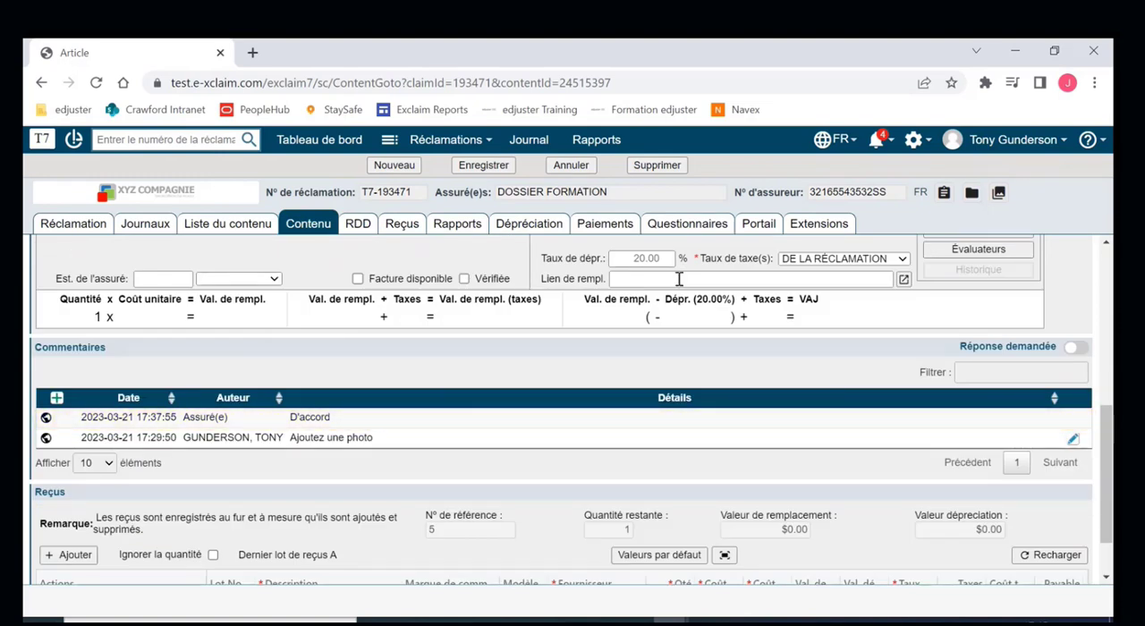
- Activate the portal display of accepted-price items, sharing replacement information for review with a claim note in the claim language, français
{"action": "left_click", "coordinate": [762, 226]}
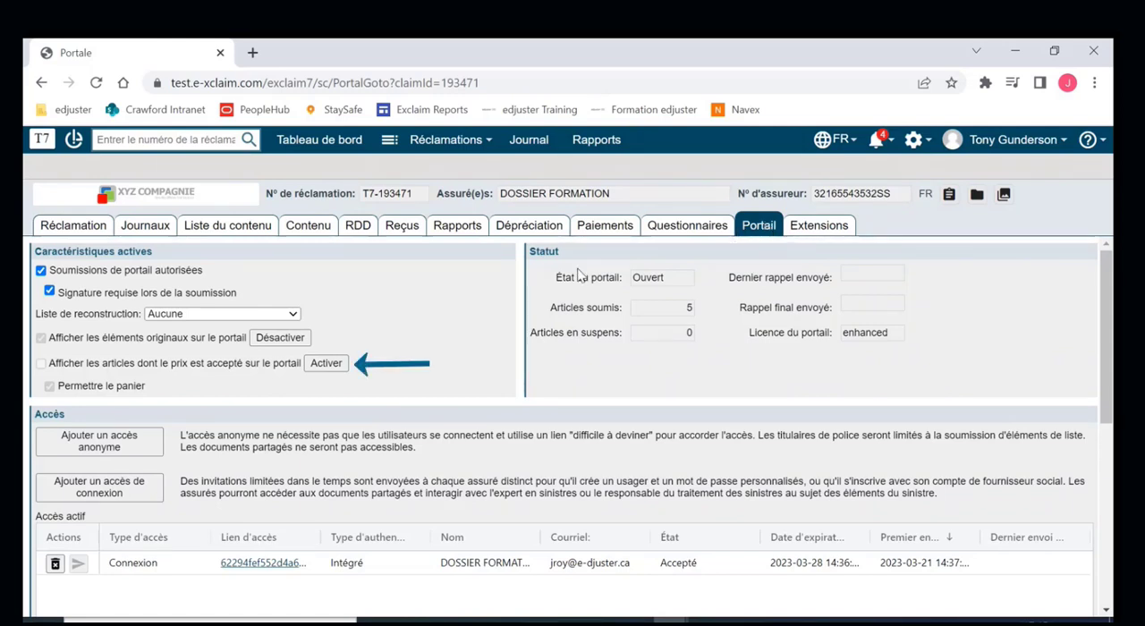
{"action": "left_click", "coordinate": [327, 365]}
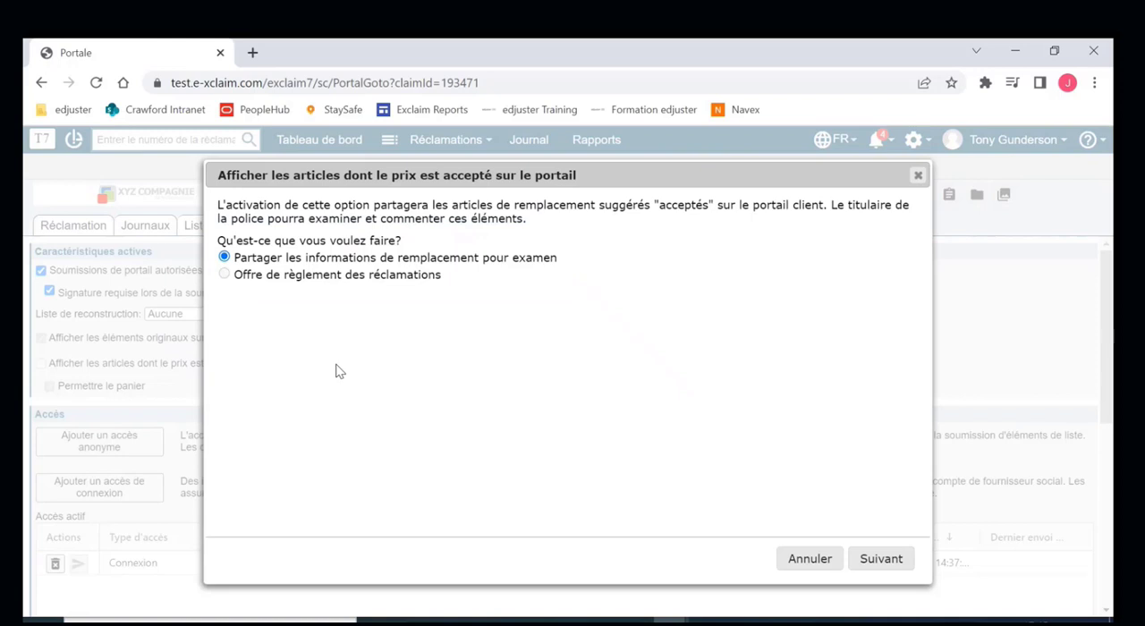
{"action": "left_click", "coordinate": [879, 559]}
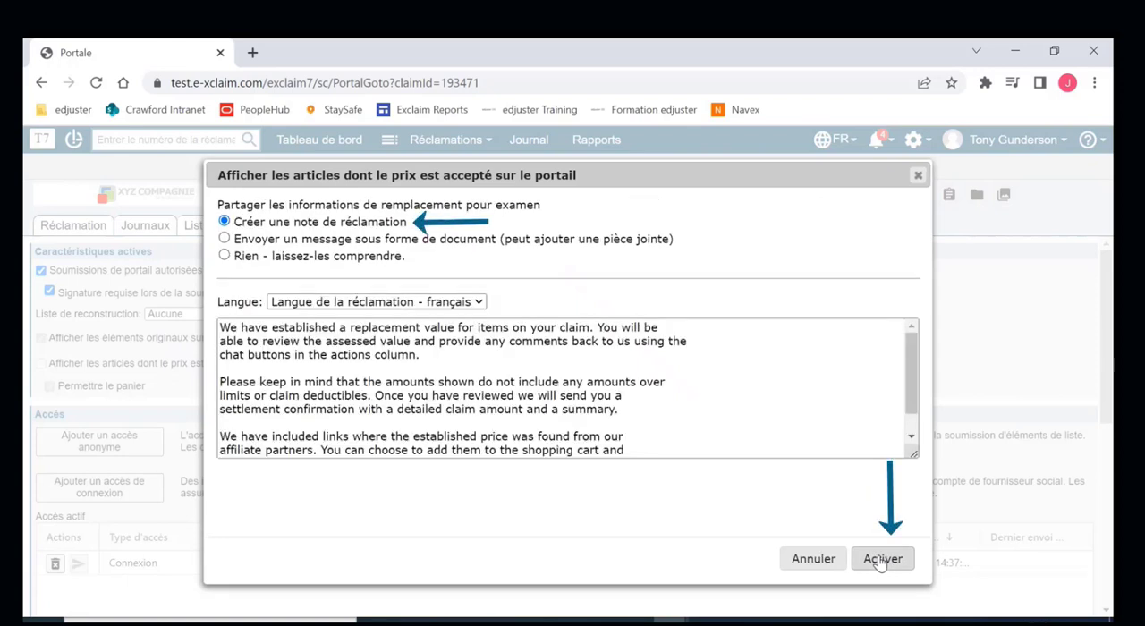
{"action": "left_click", "coordinate": [882, 559]}
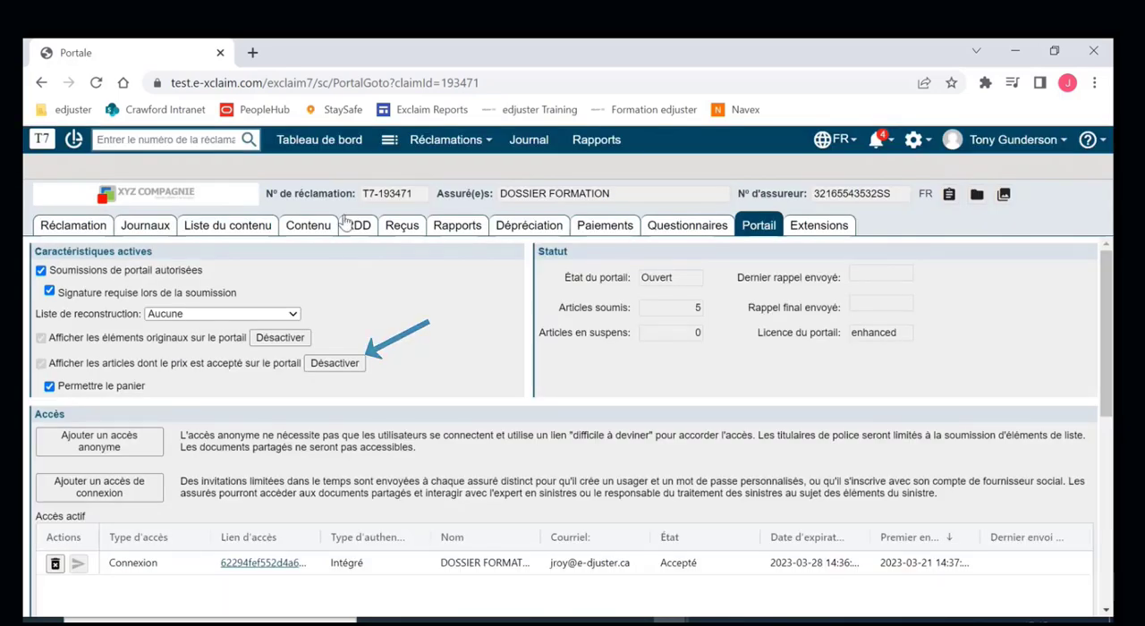
- For the 65" television item, run a product search, select the Samsung Smart TV TU7000 from Amazon as replacement, and accept it
{"action": "left_click", "coordinate": [229, 225]}
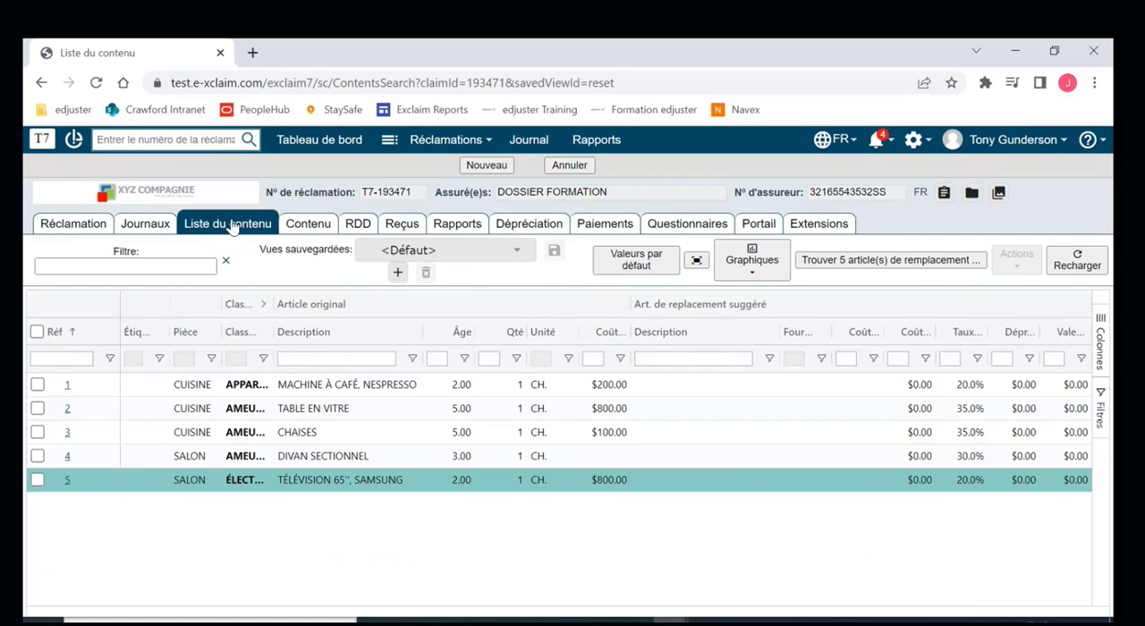
{"action": "double_click", "coordinate": [341, 491]}
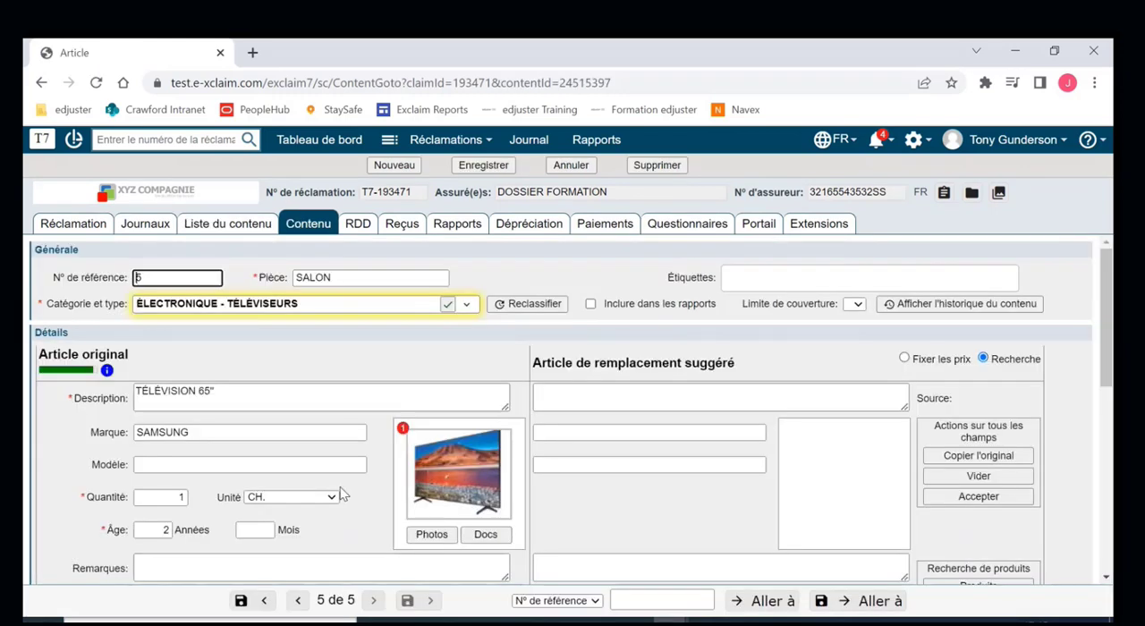
{"action": "scroll", "coordinate": [710, 507], "scroll_direction": "down", "scroll_amount": 3}
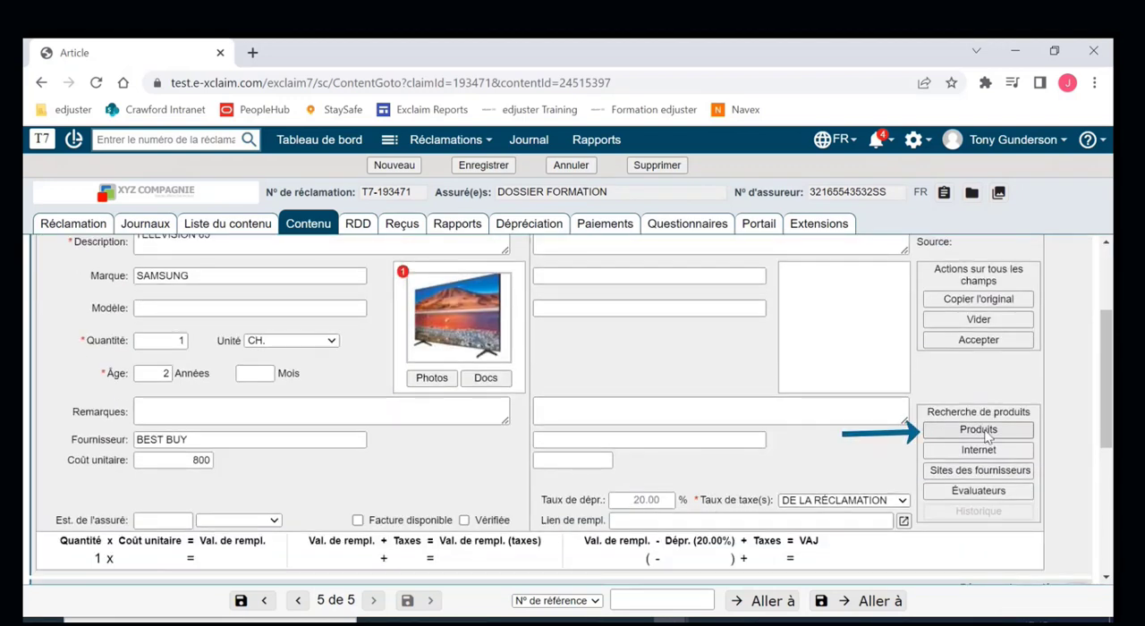
{"action": "left_click", "coordinate": [986, 433]}
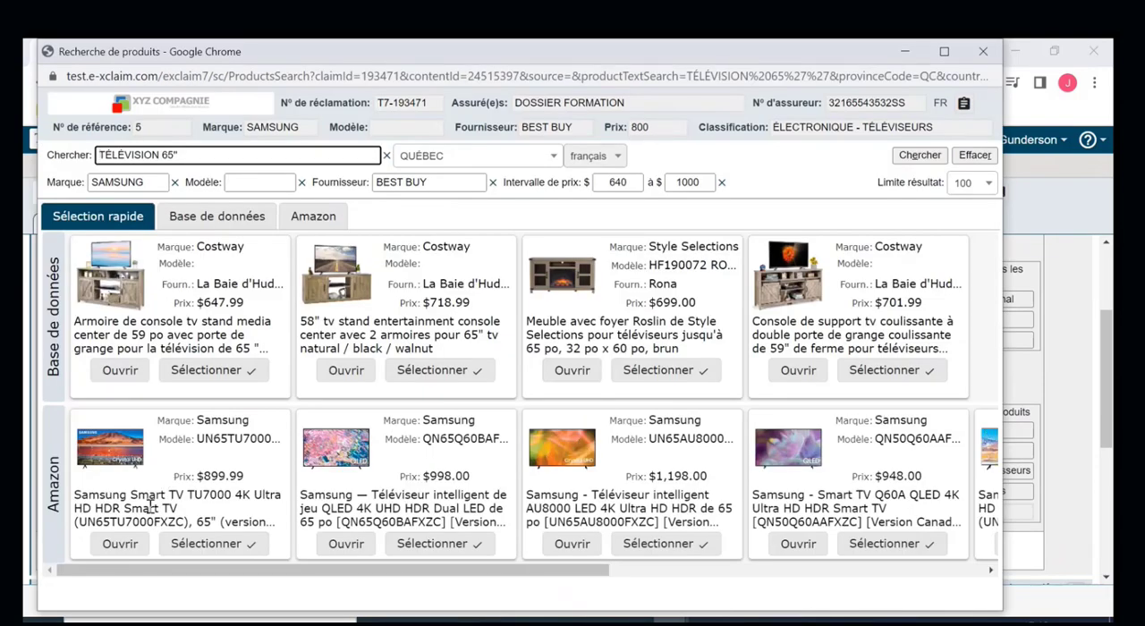
{"action": "left_click", "coordinate": [212, 544]}
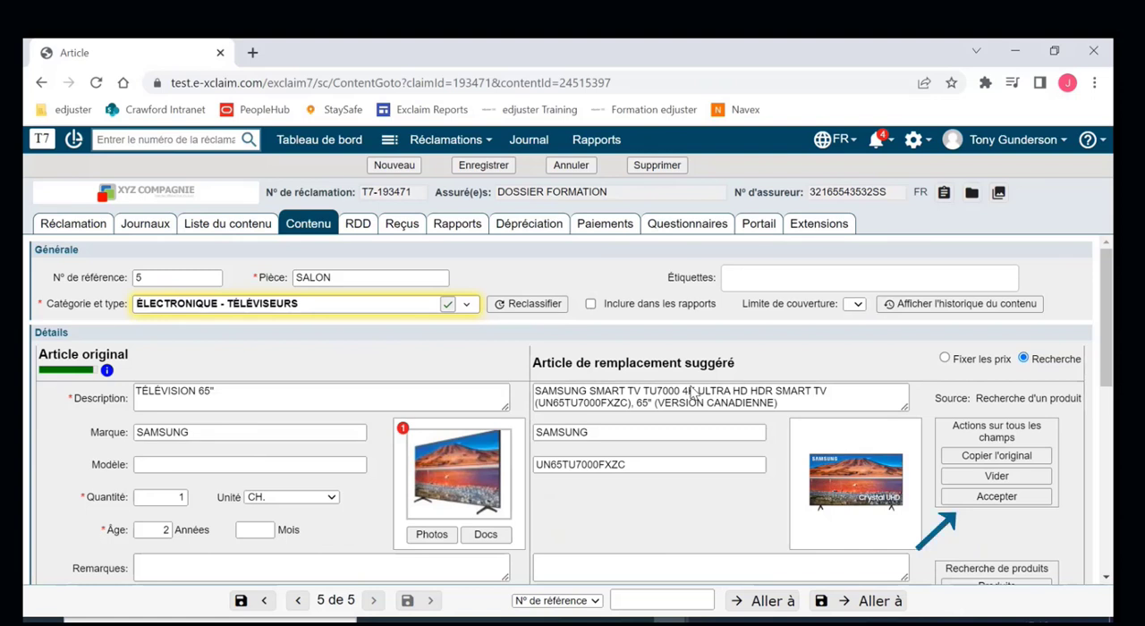
{"action": "left_click", "coordinate": [998, 498]}
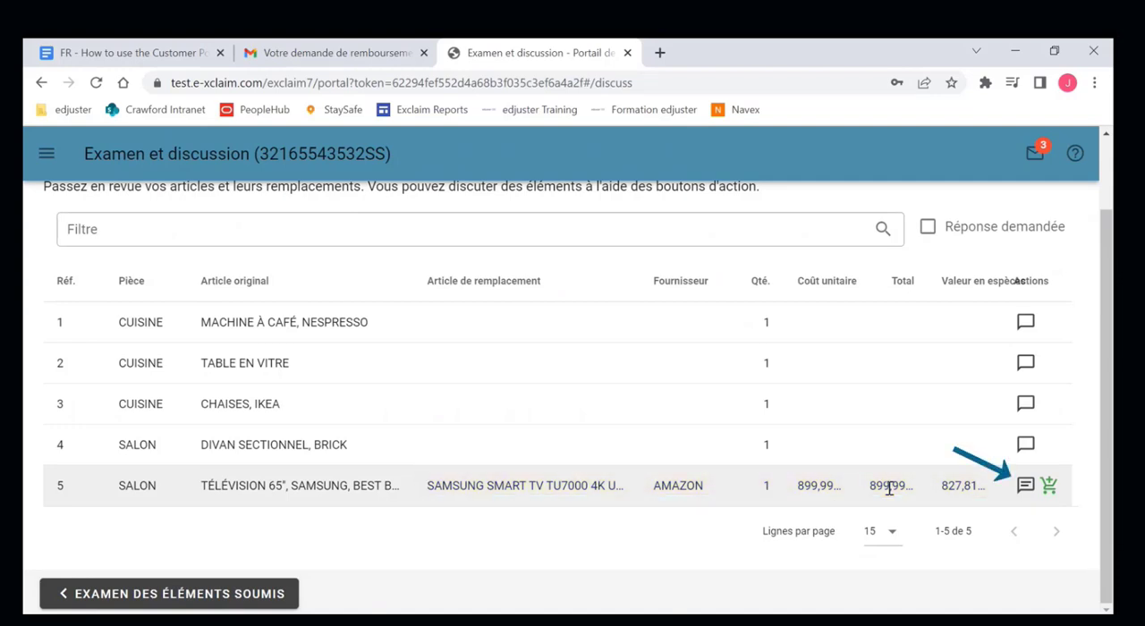
- In the television item's discussion, send the message "TV 70"" with the Best Buy product link and a price of $1,200
{"action": "left_click", "coordinate": [1031, 490]}
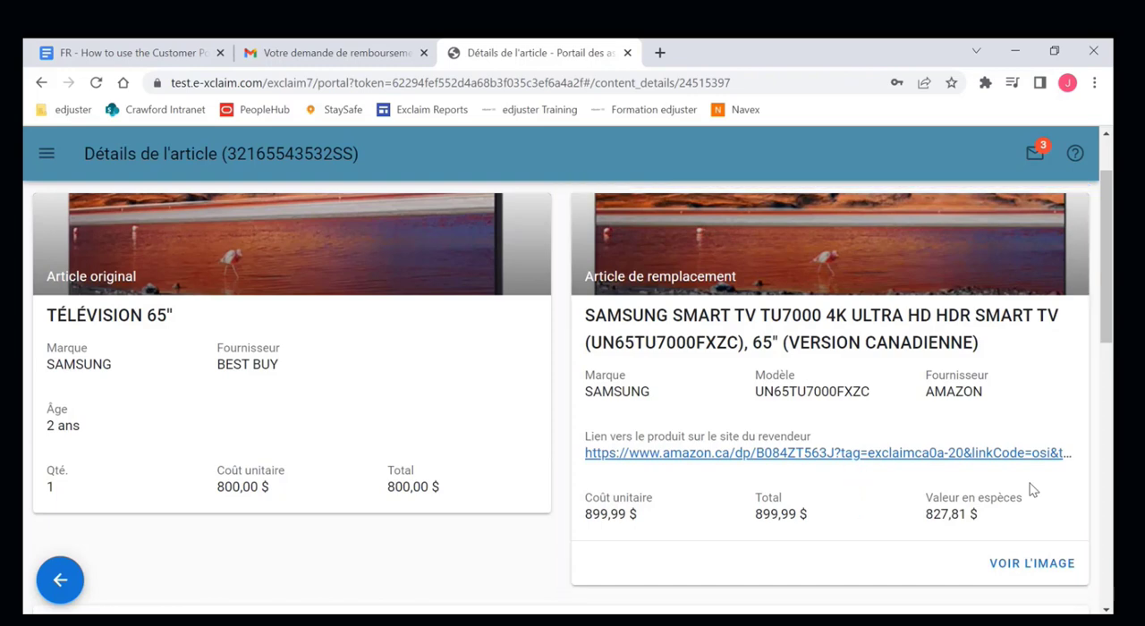
{"action": "scroll", "coordinate": [1031, 491], "scroll_direction": "down", "scroll_amount": 2}
{"action": "scroll", "coordinate": [1031, 490], "scroll_direction": "down", "scroll_amount": 5}
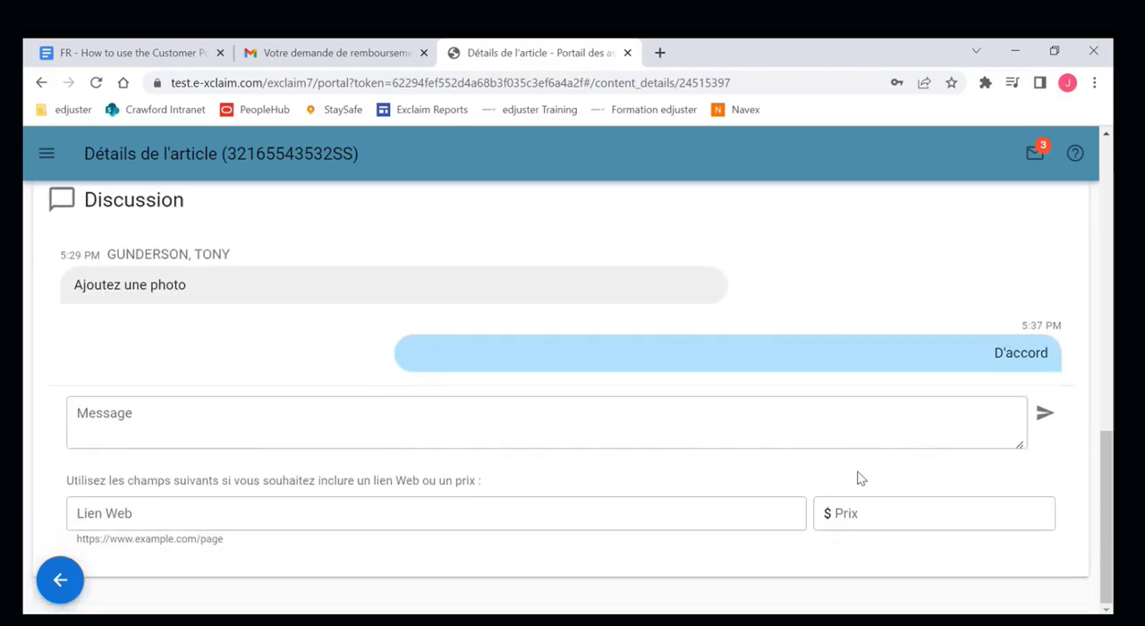
{"action": "left_click", "coordinate": [596, 425]}
{"action": "type", "text": "TV 70\""}
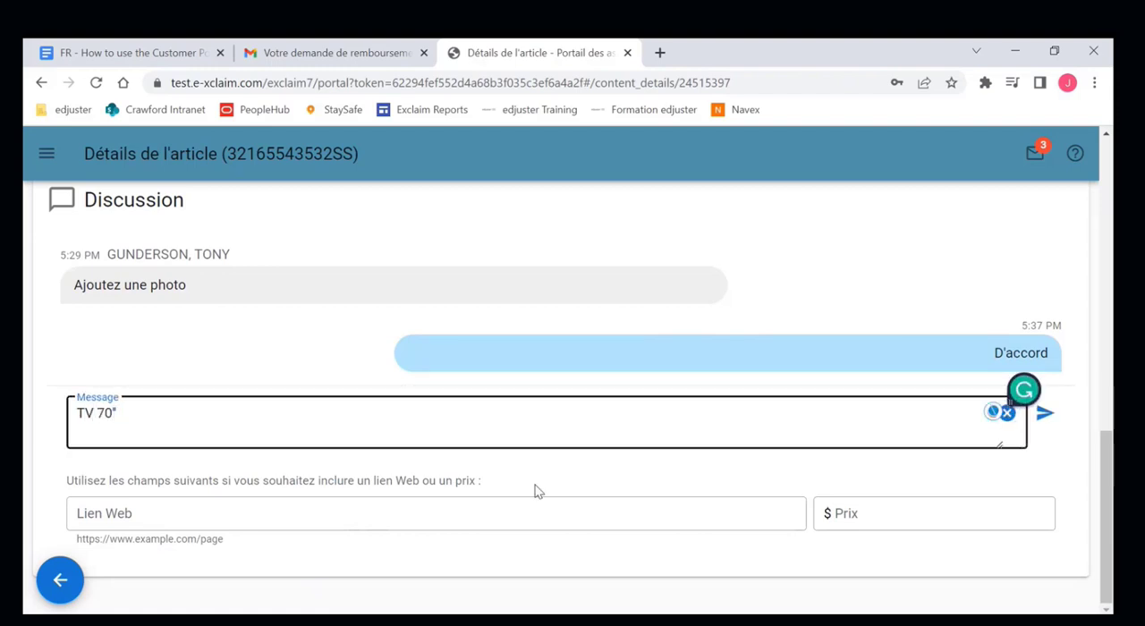
{"action": "left_click", "coordinate": [501, 506]}
{"action": "key", "text": "ctrl+v"}
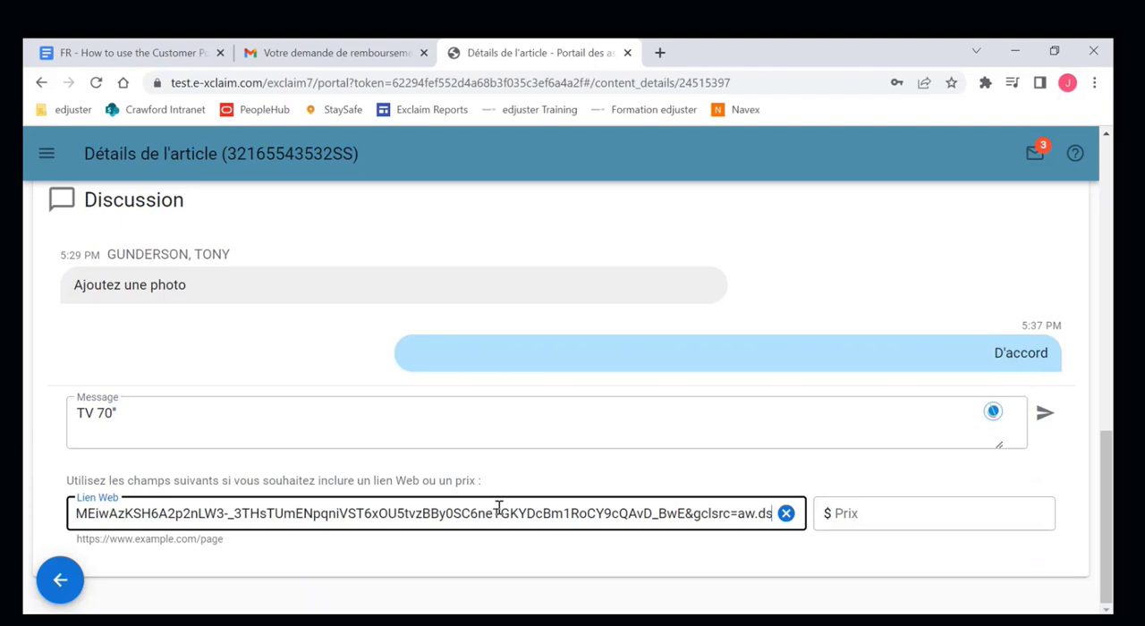
{"action": "left_click", "coordinate": [557, 483]}
{"action": "left_click", "coordinate": [857, 515]}
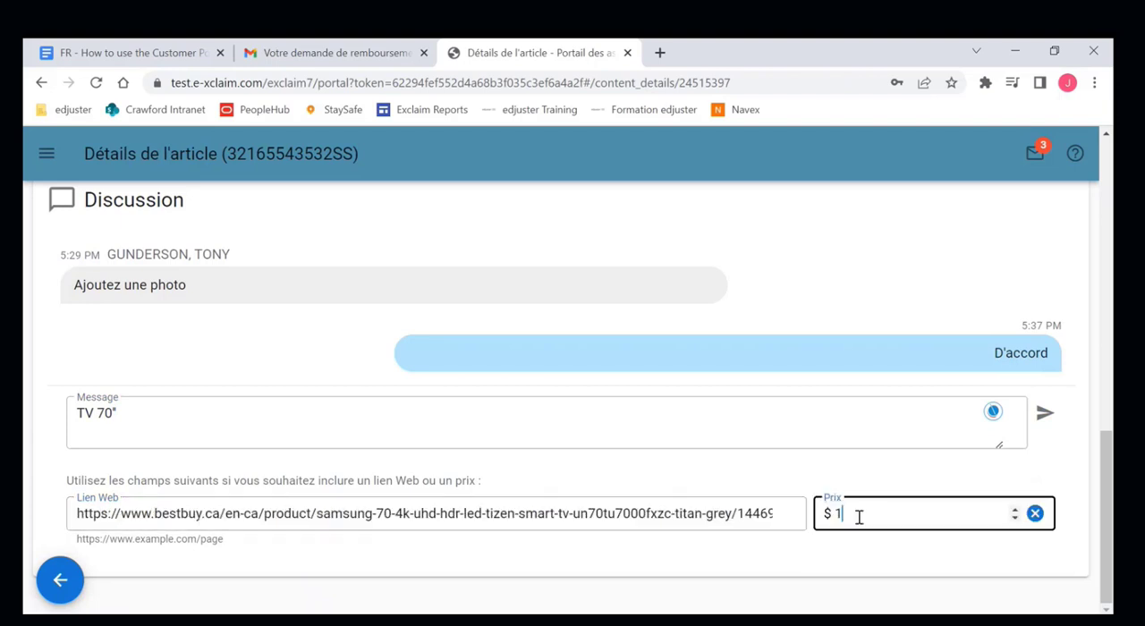
{"action": "type", "text": "1200"}
{"action": "left_click", "coordinate": [837, 479]}
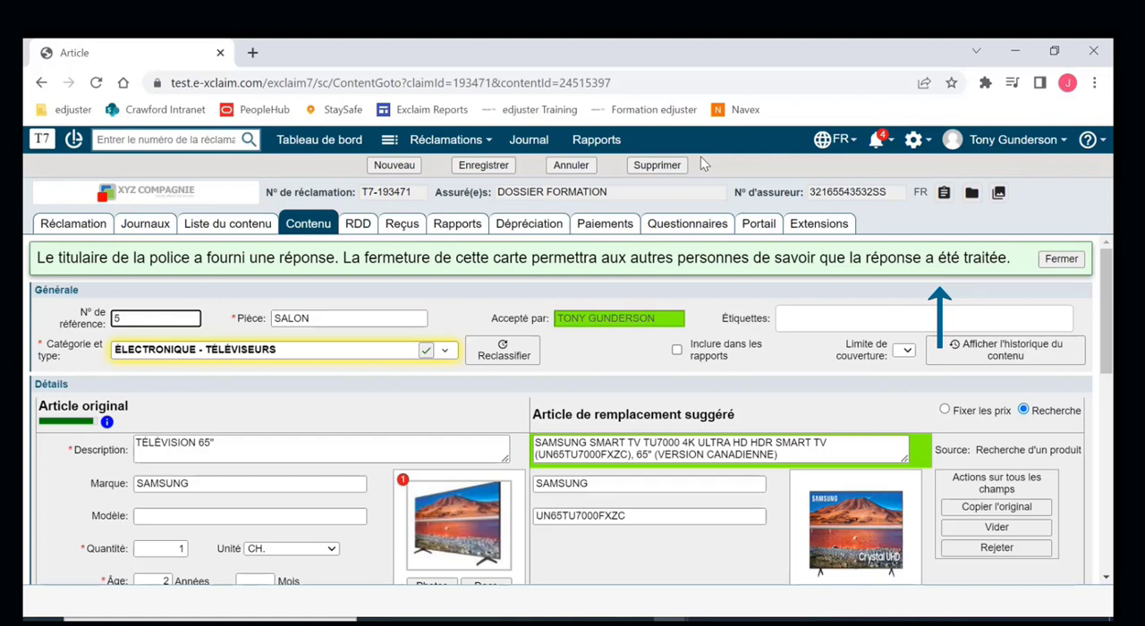
- In exclaim, dismiss the television item's response notice and check the Best Buy page linked in the insured's latest comment
{"action": "left_click", "coordinate": [1062, 258]}
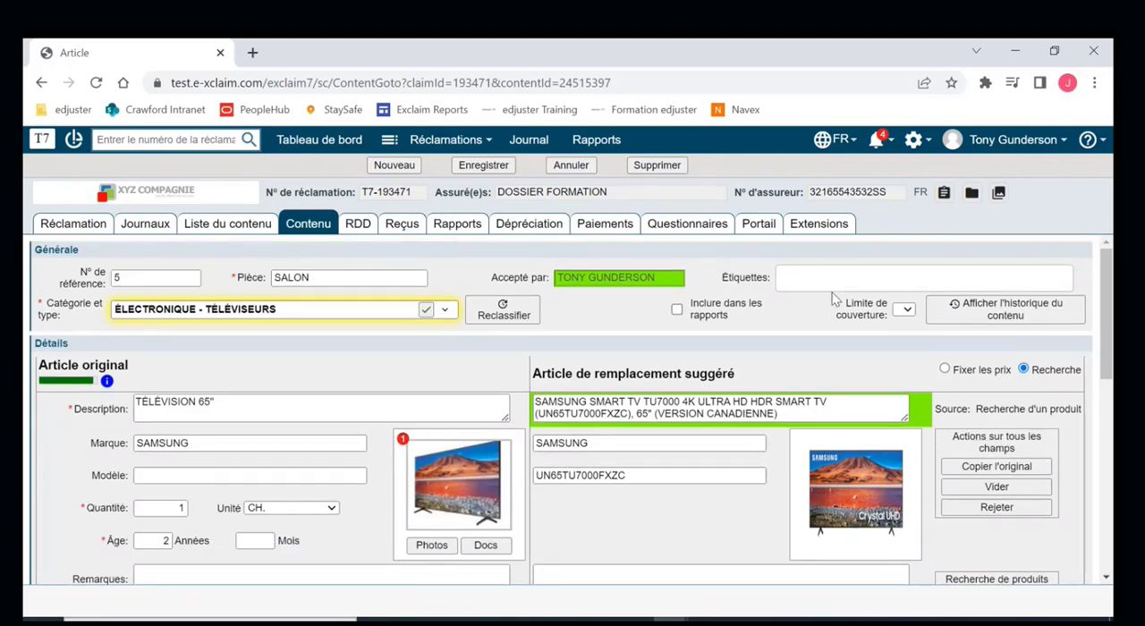
{"action": "scroll", "coordinate": [617, 360], "scroll_direction": "down", "scroll_amount": 5}
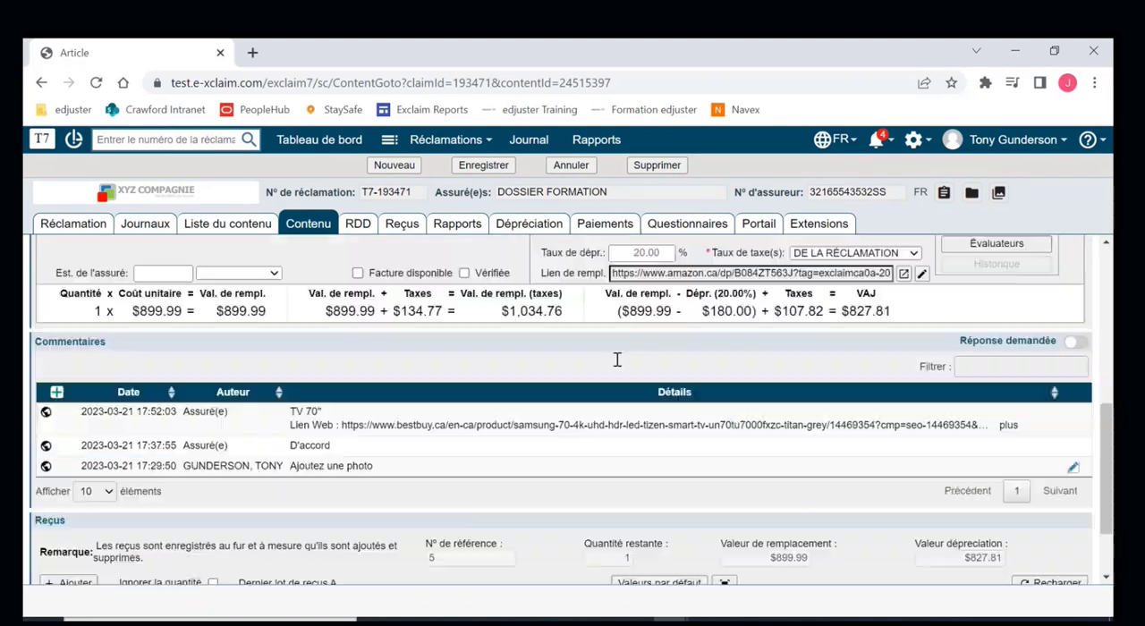
{"action": "left_click", "coordinate": [1009, 418]}
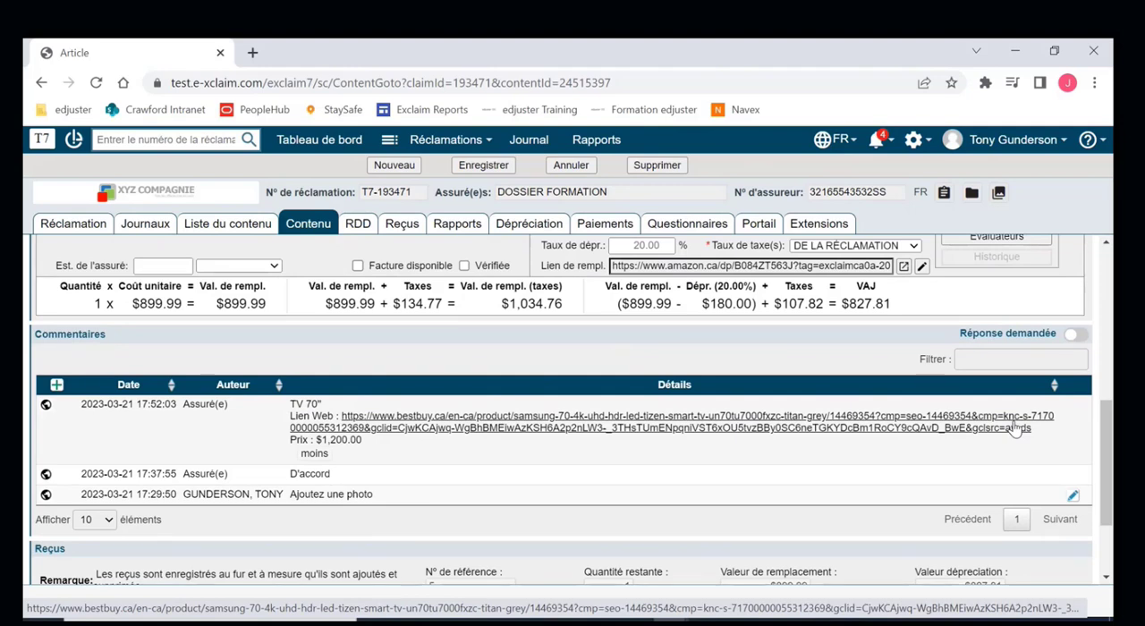
{"action": "left_click", "coordinate": [1015, 428]}
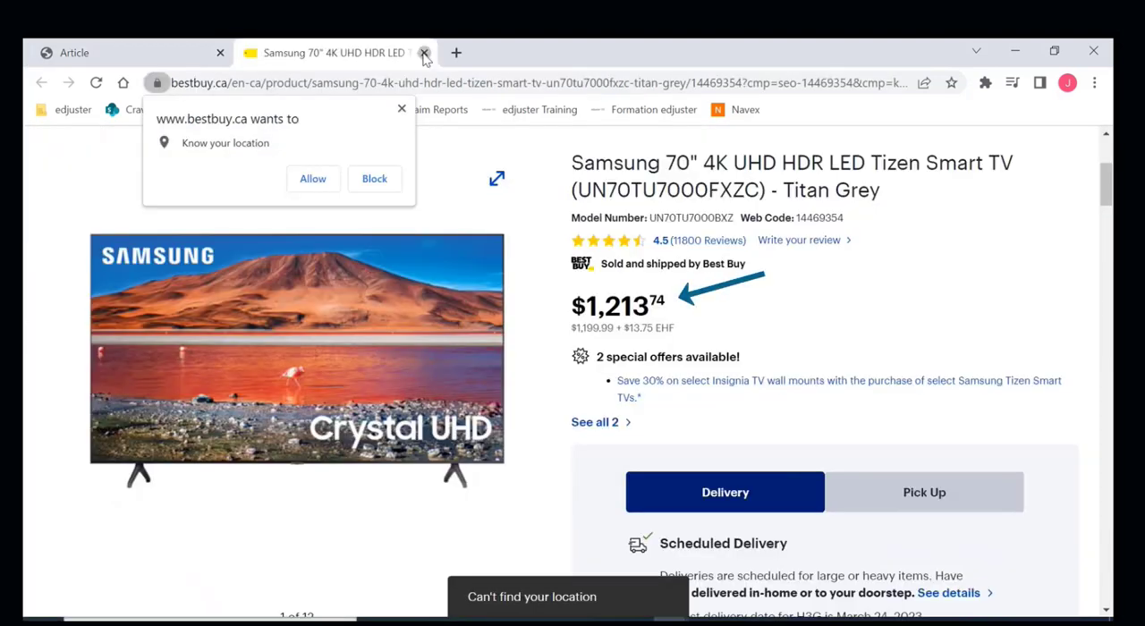
{"action": "left_click", "coordinate": [425, 54]}
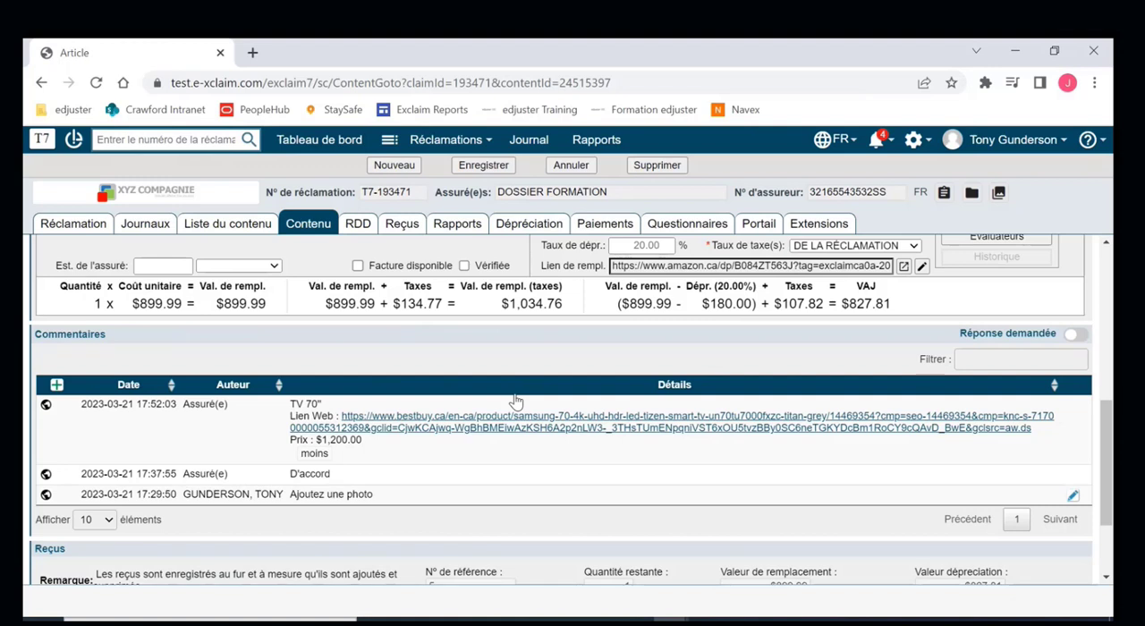
- Reject the accepted Samsung TU7000 replacement for the television item and clear all of its replacement fields
{"action": "scroll", "coordinate": [516, 401], "scroll_direction": "up", "scroll_amount": 5}
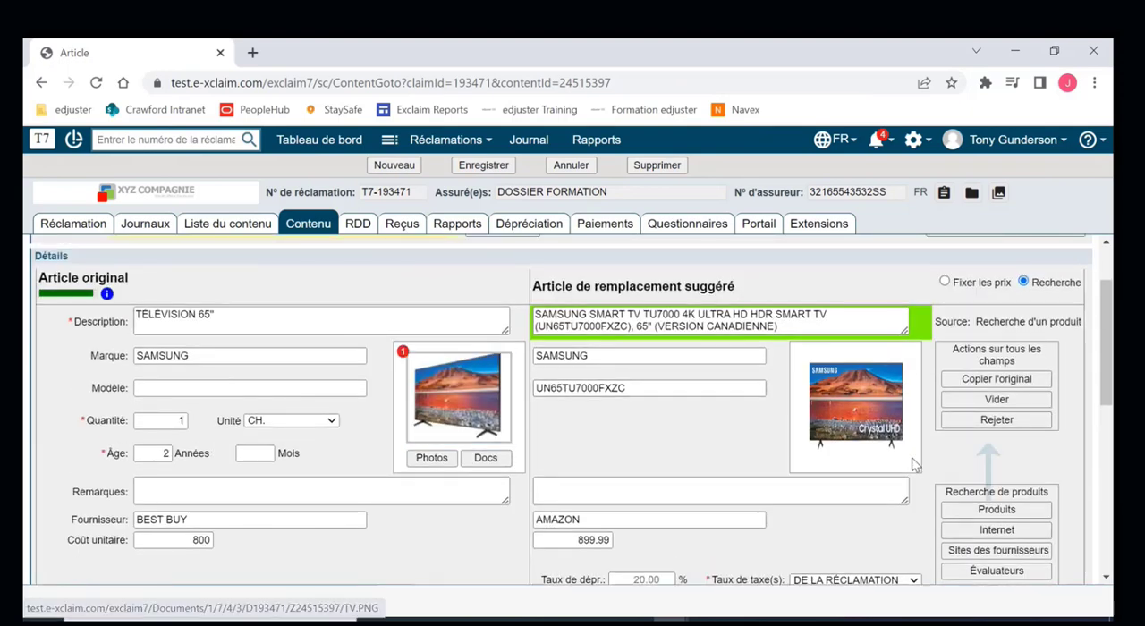
{"action": "left_click", "coordinate": [1003, 424]}
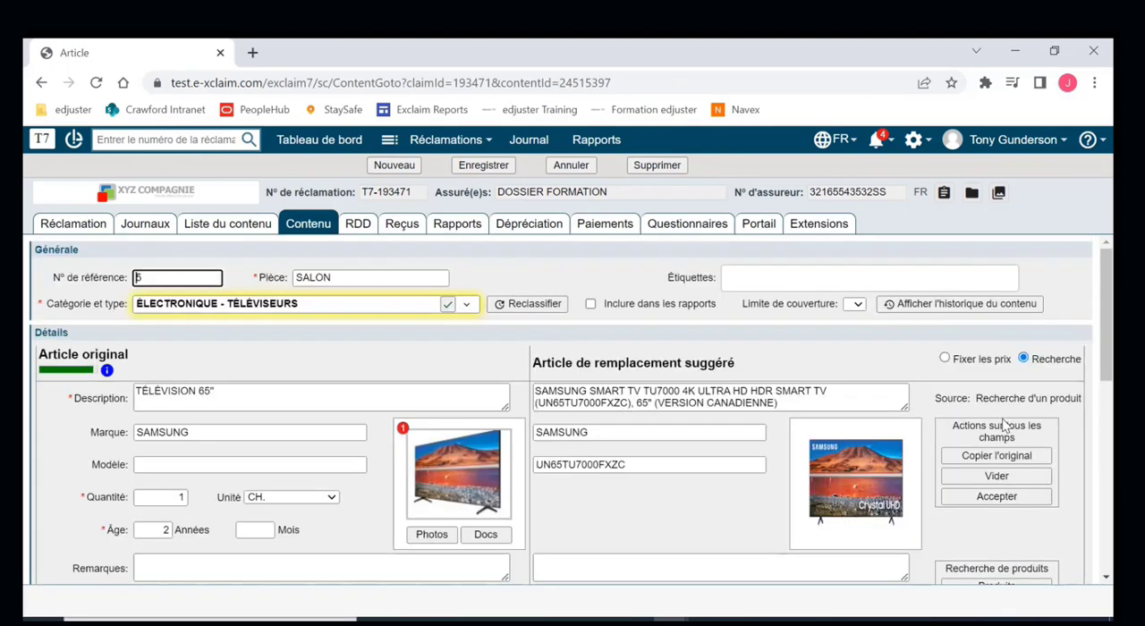
{"action": "left_click", "coordinate": [997, 477]}
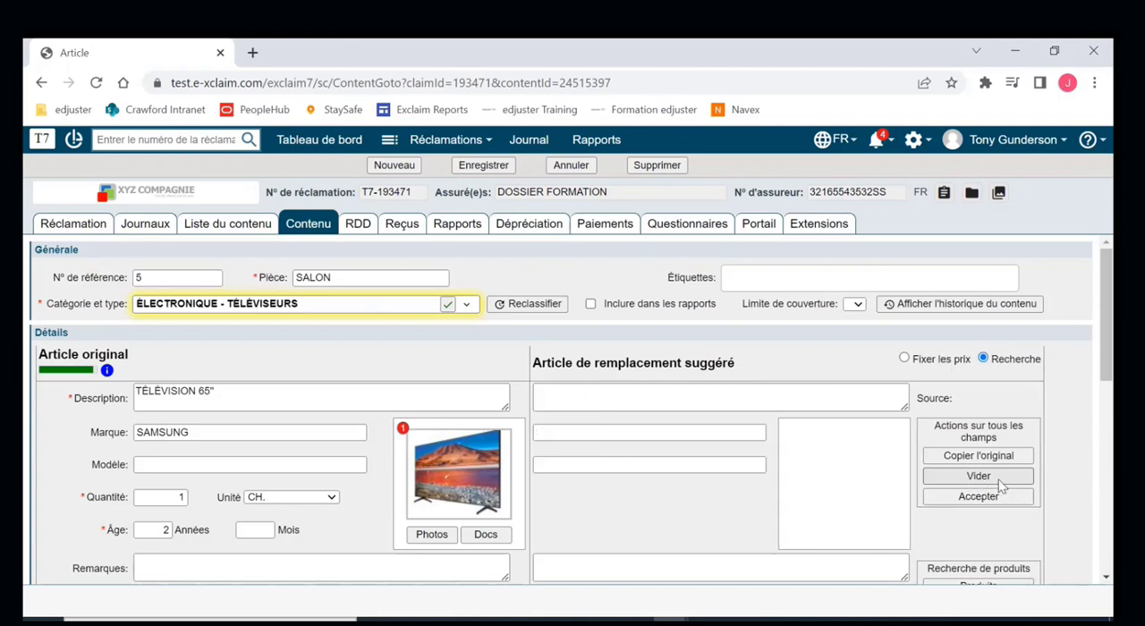
- Fill in the suggested replacement as TÉLÉVISION 70", brand SAMSUNG, supplier BEST BUY, with a unit cost of 1213
{"action": "left_click", "coordinate": [822, 400]}
{"action": "type", "text": "TÉLÉVISION 70\""}
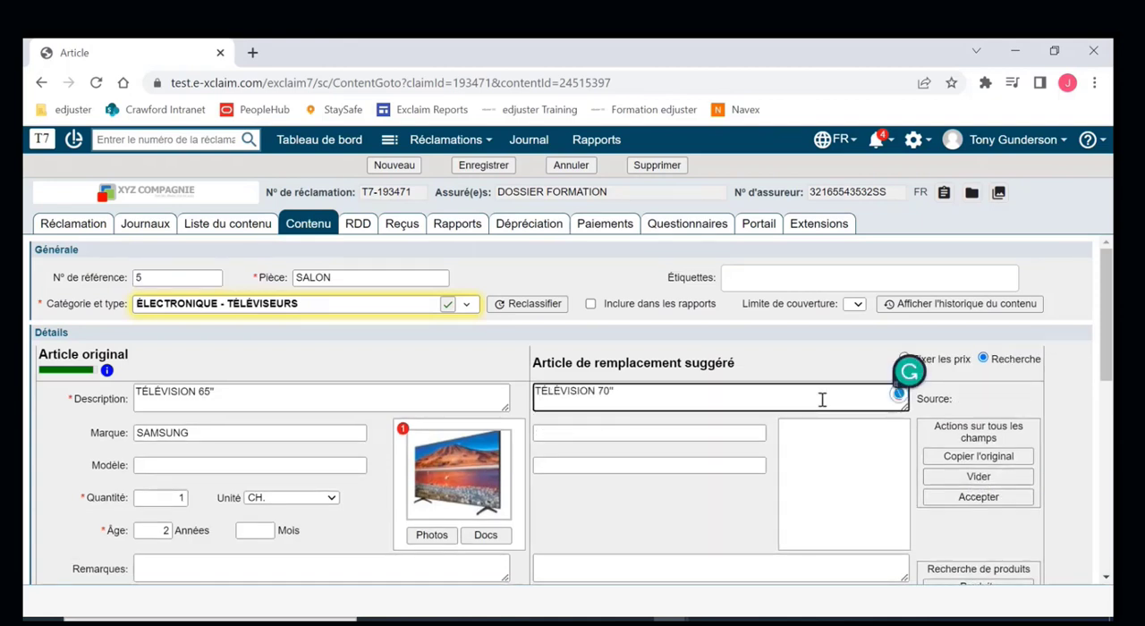
{"action": "scroll", "coordinate": [805, 402], "scroll_direction": "down", "scroll_amount": 1}
{"action": "left_click", "coordinate": [710, 408]}
{"action": "type", "text": "SAMSUNG"}
{"action": "scroll", "coordinate": [698, 429], "scroll_direction": "down", "scroll_amount": 2}
{"action": "left_click", "coordinate": [603, 476]}
{"action": "type", "text": "BEST"}
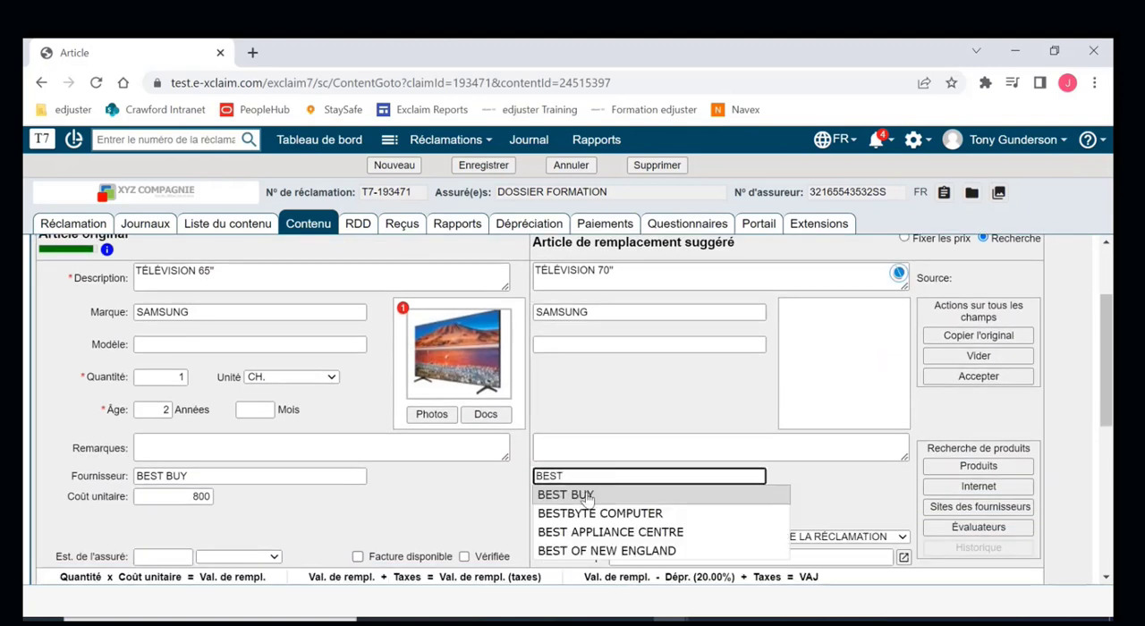
{"action": "left_click", "coordinate": [591, 494]}
{"action": "scroll", "coordinate": [590, 497], "scroll_direction": "down", "scroll_amount": 1}
{"action": "left_click", "coordinate": [595, 445]}
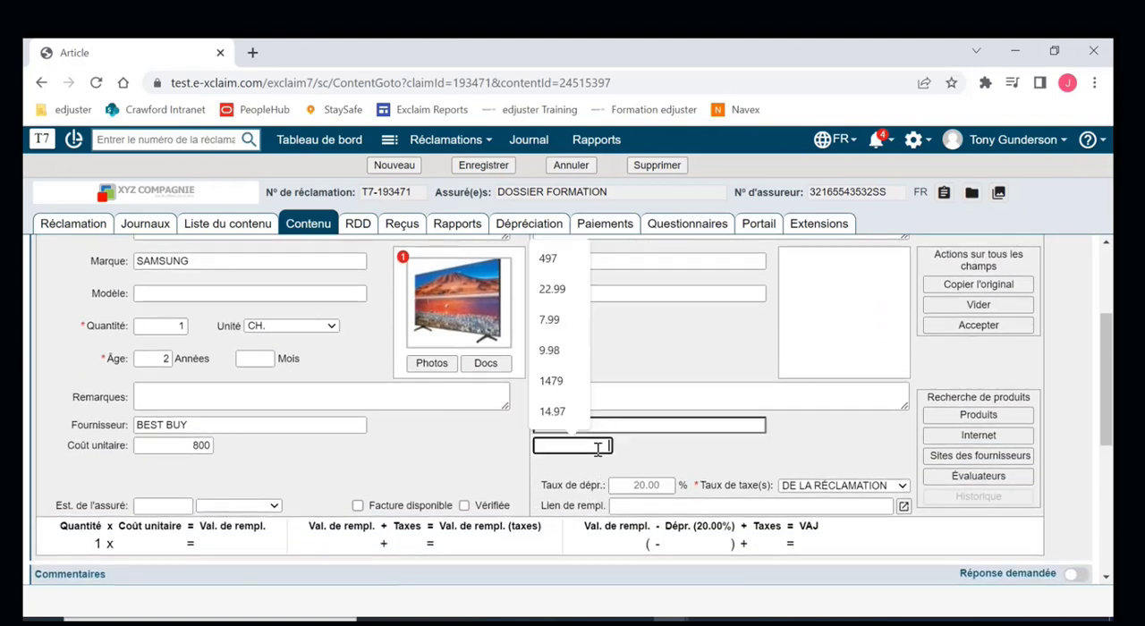
{"action": "type", "text": "1213"}
- Copy the Best Buy web link from the insured's comment into the replacement link field and accept the replacement
{"action": "scroll", "coordinate": [676, 462], "scroll_direction": "down", "scroll_amount": 1}
{"action": "scroll", "coordinate": [671, 466], "scroll_direction": "down", "scroll_amount": 3}
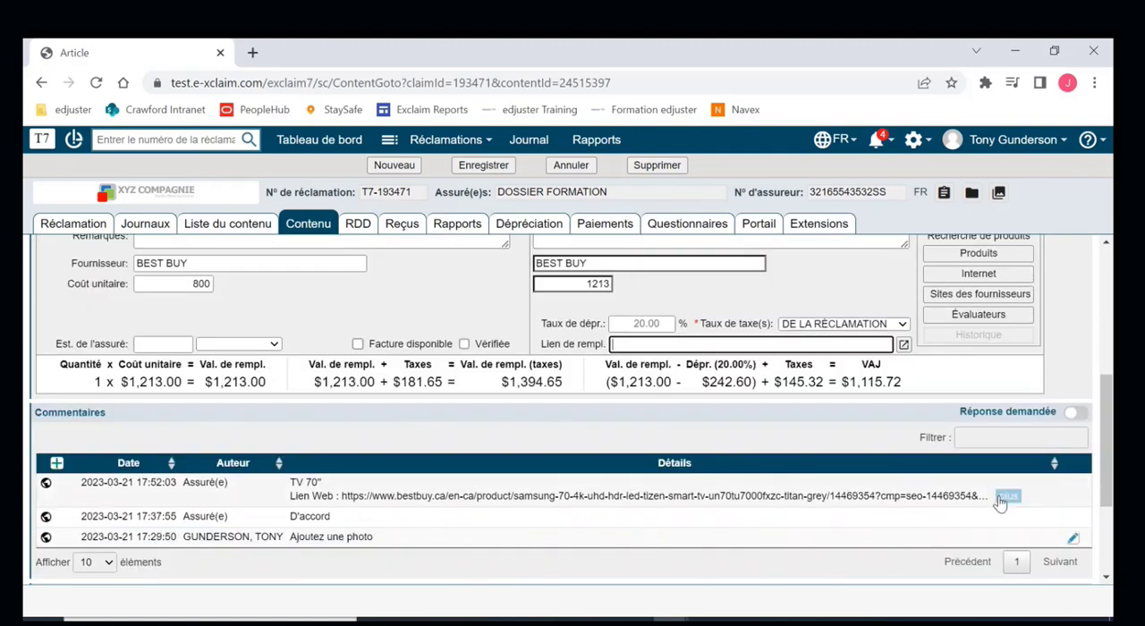
{"action": "left_click", "coordinate": [1000, 499]}
{"action": "left_click_drag", "start_coordinate": [1039, 507], "coordinate": [341, 495]}
{"action": "key", "text": "ctrl+c"}
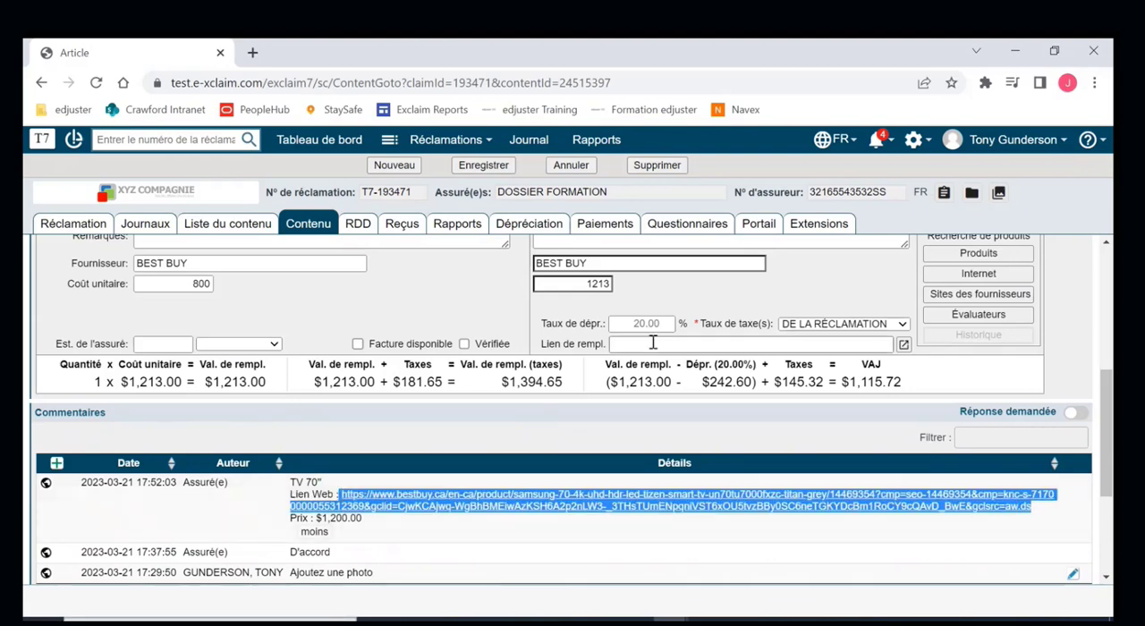
{"action": "left_click", "coordinate": [655, 344]}
{"action": "key", "text": "ctrl+v"}
{"action": "left_click", "coordinate": [725, 302]}
{"action": "scroll", "coordinate": [725, 306], "scroll_direction": "up", "scroll_amount": 3}
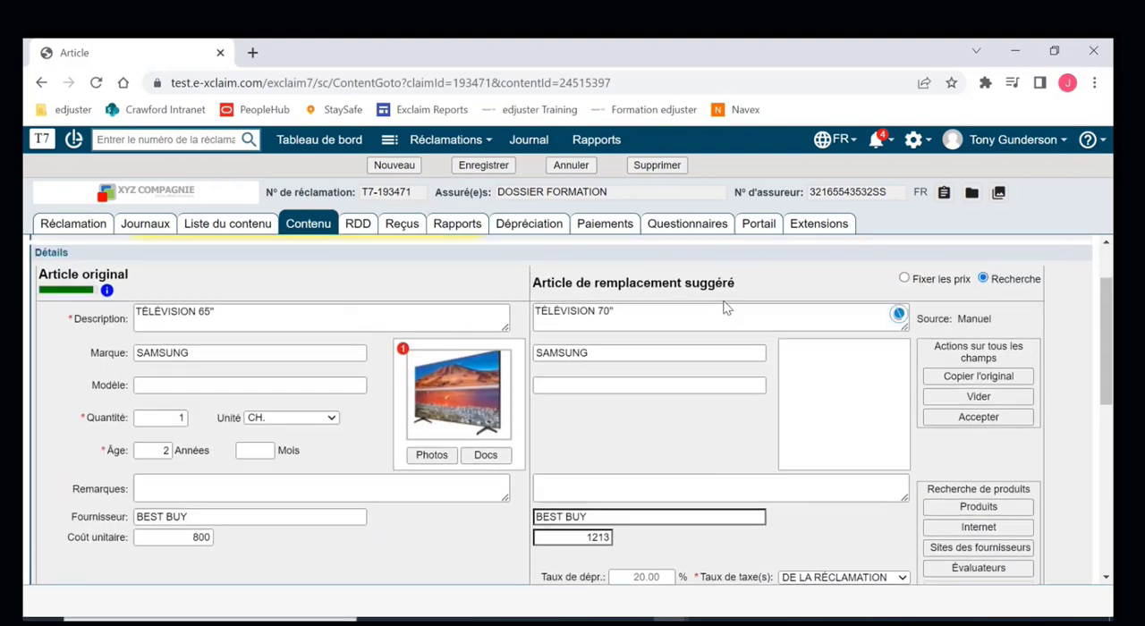
{"action": "left_click", "coordinate": [978, 417]}
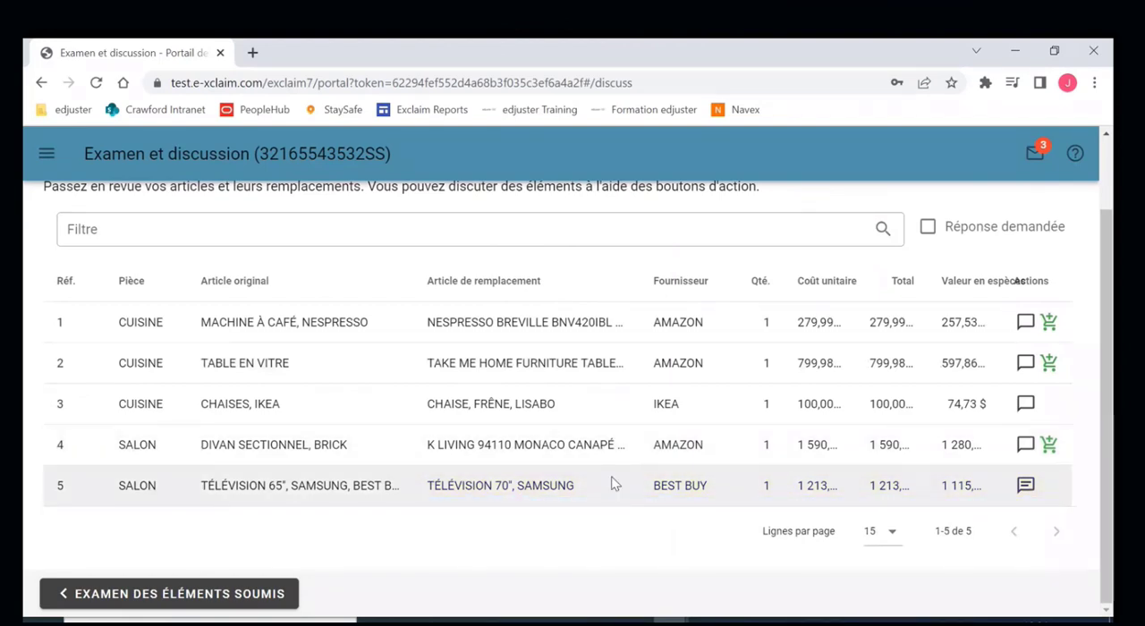
- In the insured's portal, review the television item's updated replacement details and return to the item list
{"action": "left_click", "coordinate": [1026, 487]}
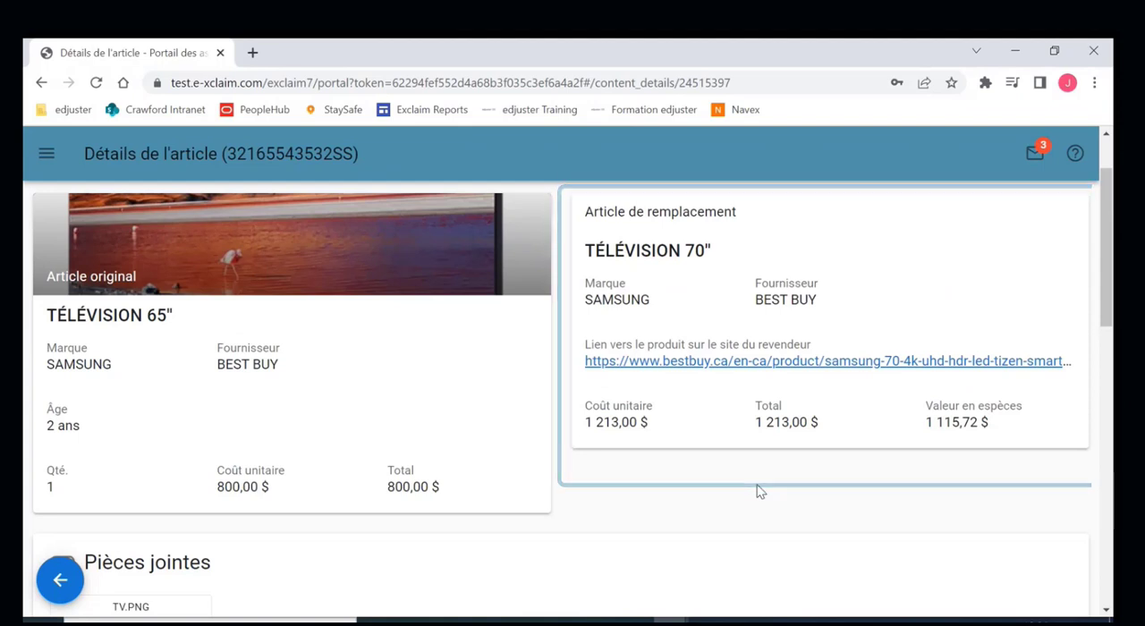
{"action": "left_click", "coordinate": [59, 579]}
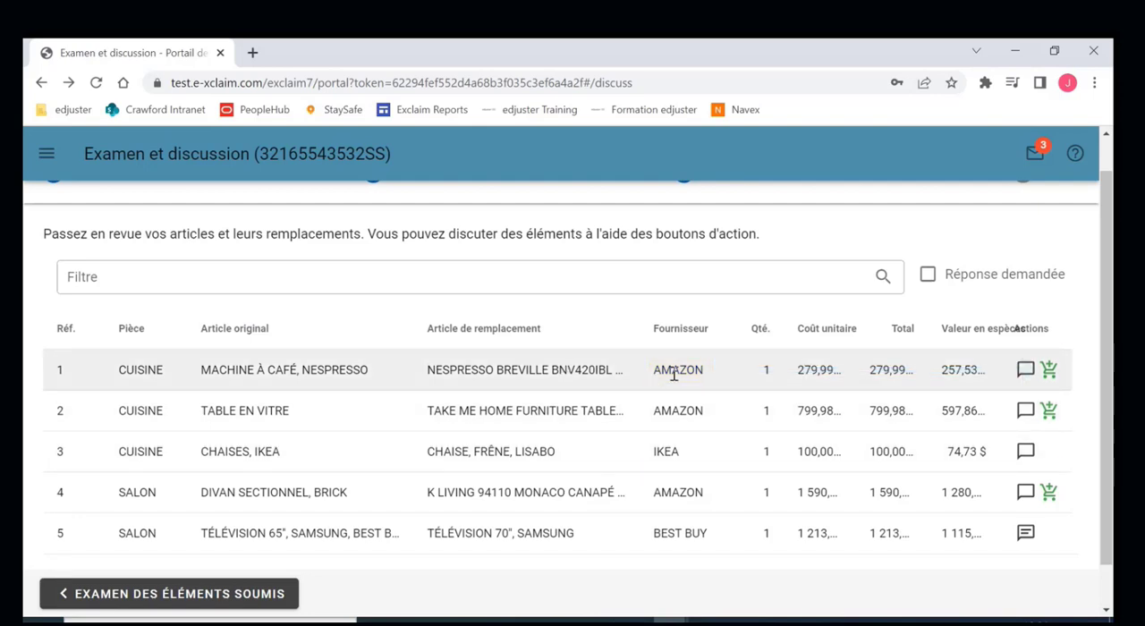
- Add the replacements for the Nespresso coffee machine, the glass table and the sectional sofa to the cart
{"action": "left_click", "coordinate": [1049, 373]}
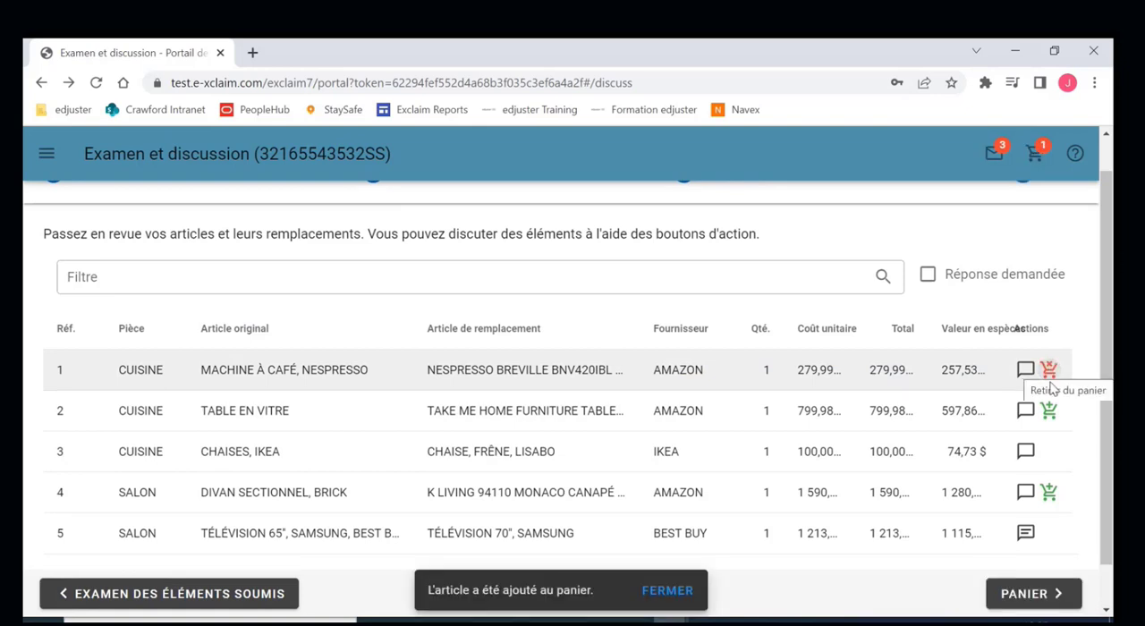
{"action": "left_click", "coordinate": [1050, 412]}
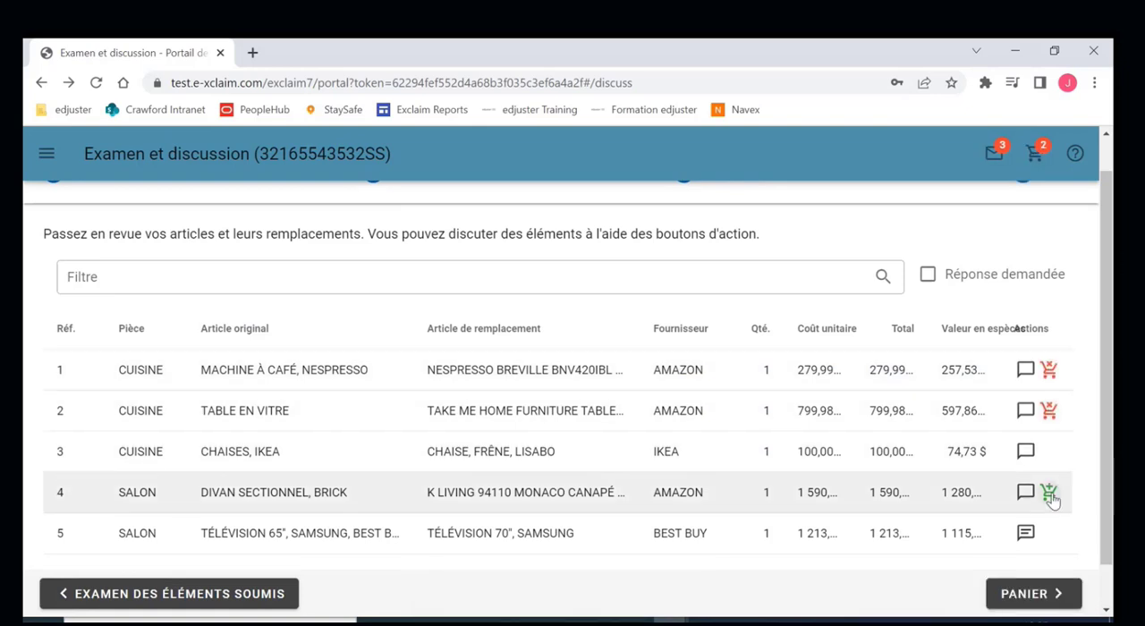
{"action": "left_click", "coordinate": [1051, 495]}
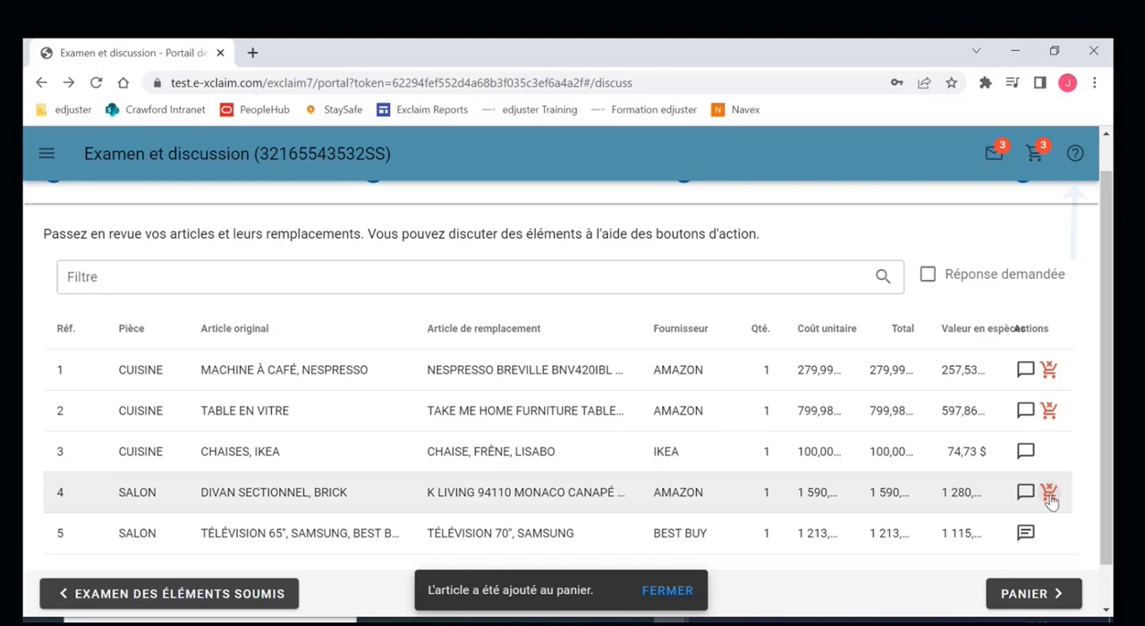
- Consult the help for the review and discussion screen, and remove the TABLE EN VITRE replacement from the cart
{"action": "left_click", "coordinate": [1074, 153]}
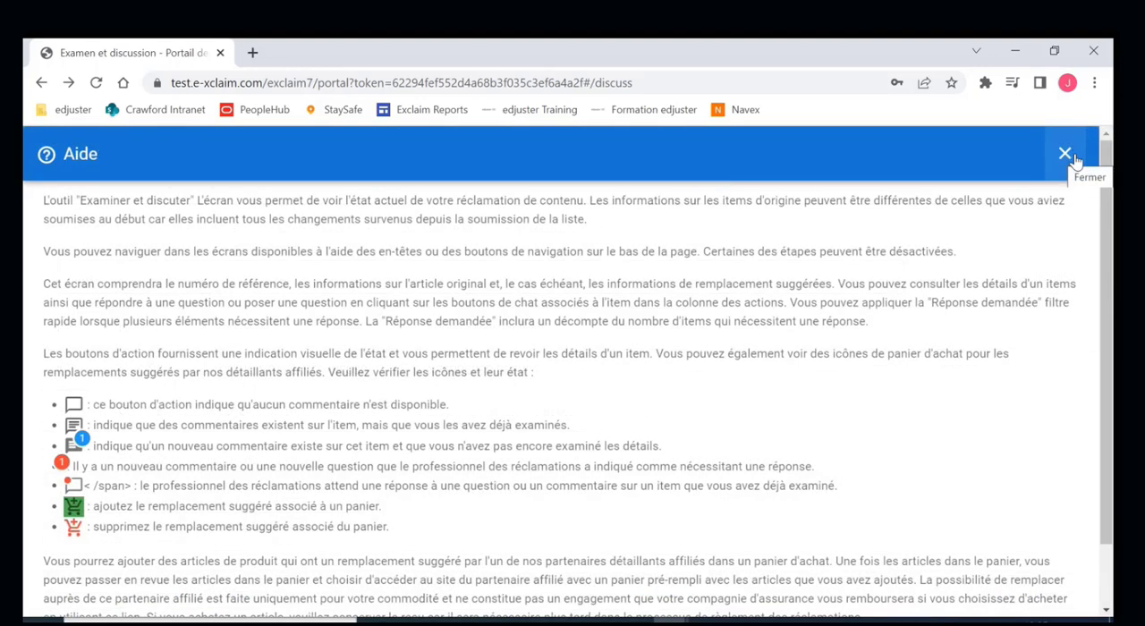
{"action": "left_click", "coordinate": [1069, 156]}
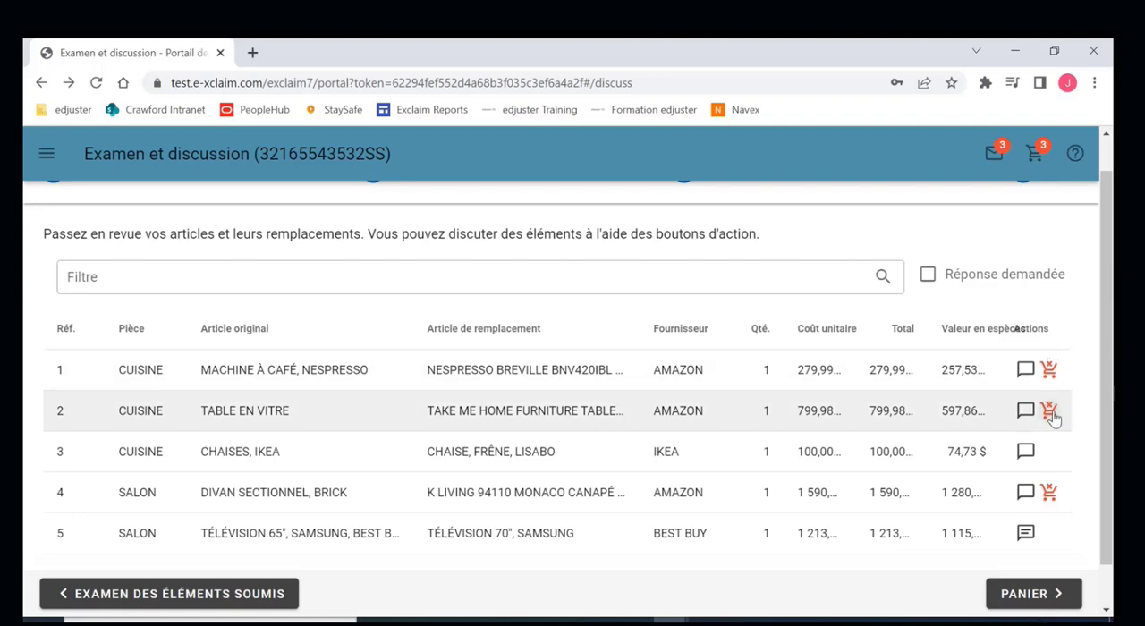
{"action": "left_click", "coordinate": [1050, 413]}
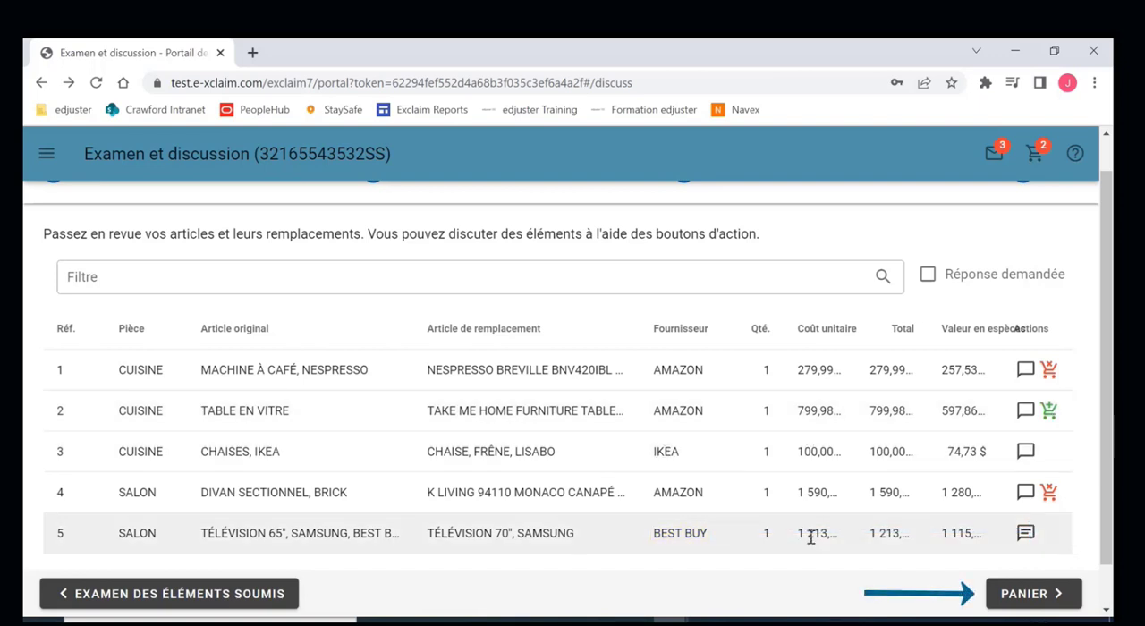
- Open the cart and proceed to Amazon.ca with the selected replacement items, confirming the departure from the secure portal
{"action": "left_click", "coordinate": [1029, 594]}
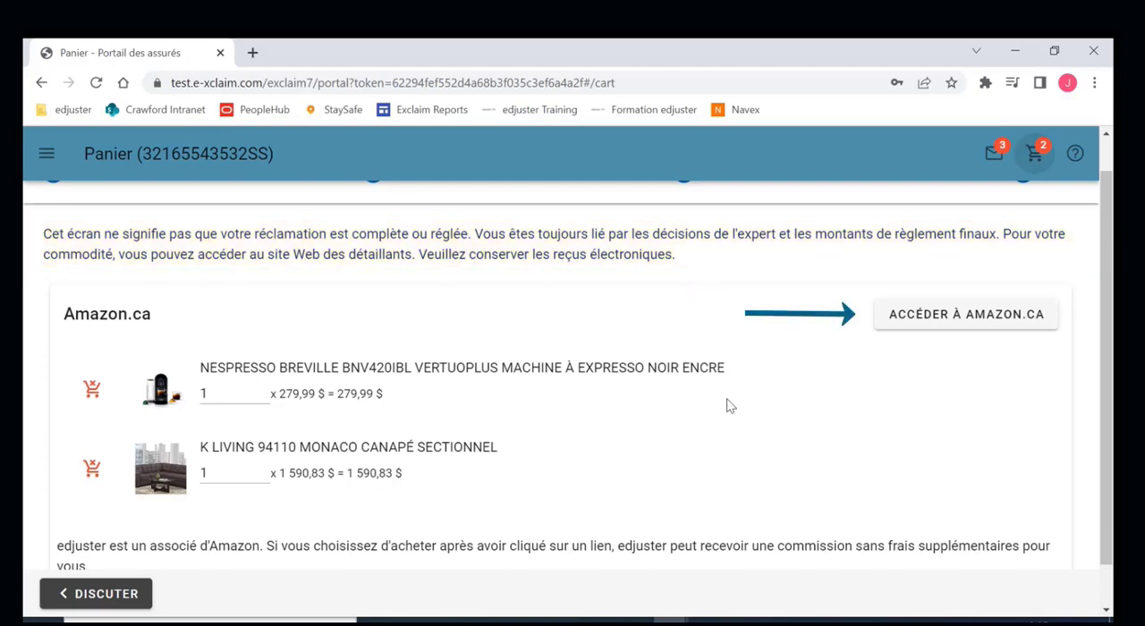
{"action": "left_click", "coordinate": [957, 318]}
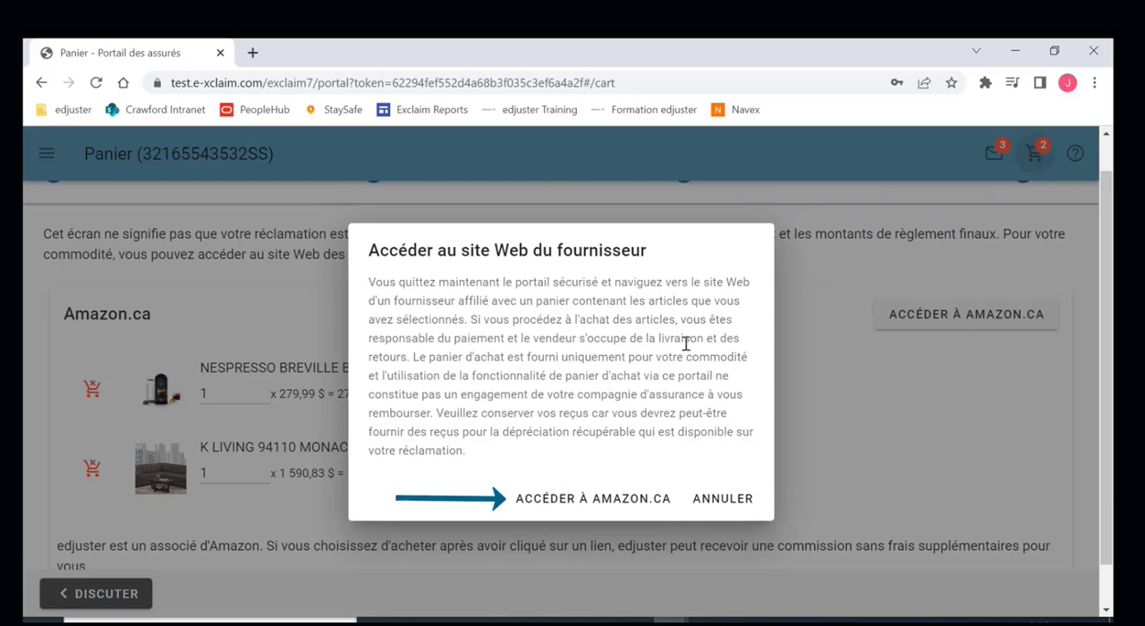
{"action": "left_click", "coordinate": [594, 499]}
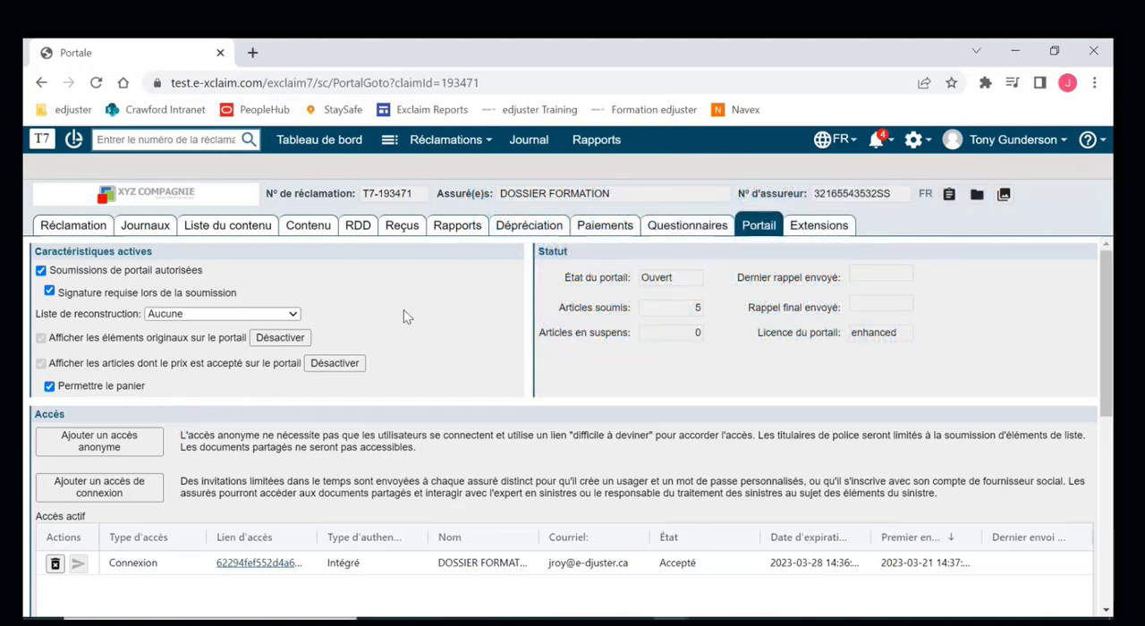
- In exclaim, add an anonymous portal access and e-mail its link to the insured, removing the job-title placeholder from the signature
{"action": "left_click", "coordinate": [140, 446]}
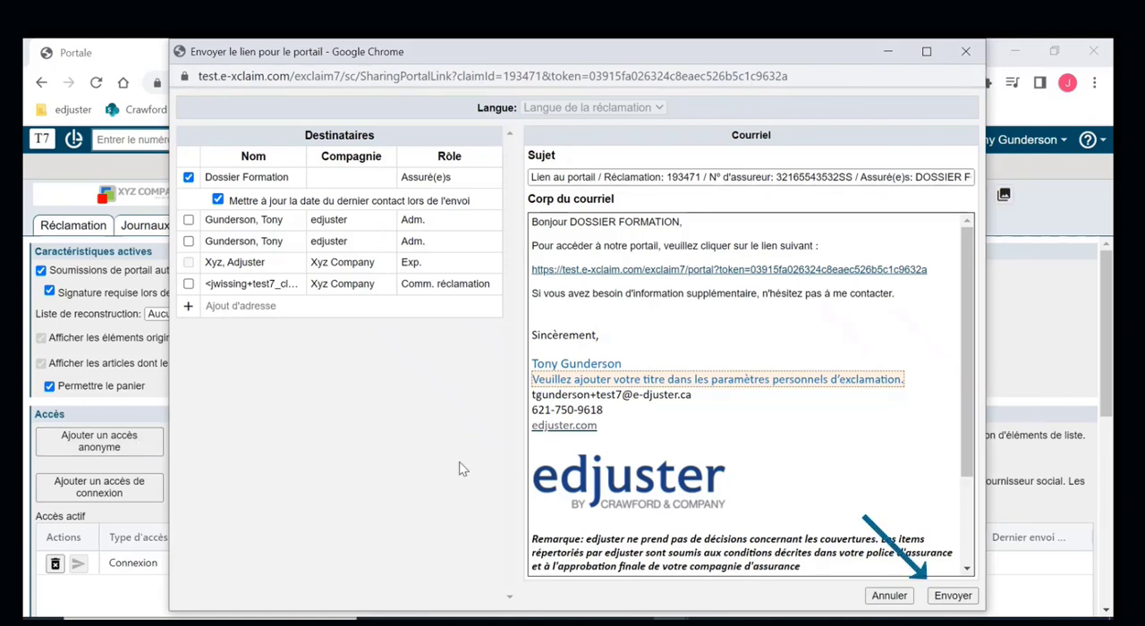
{"action": "left_click", "coordinate": [914, 380]}
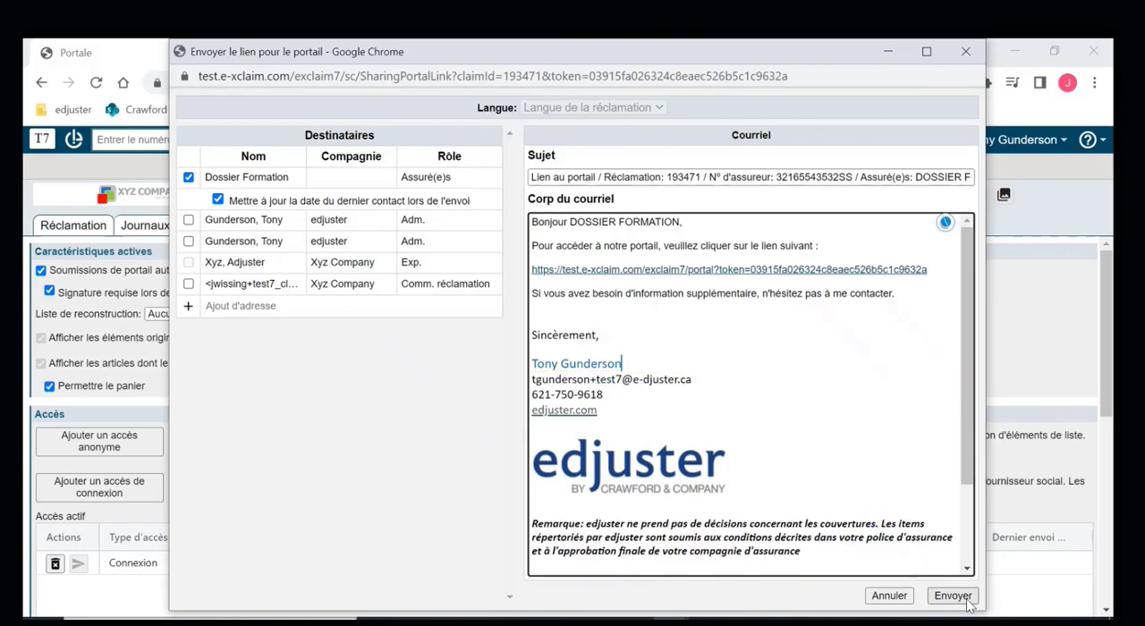
{"action": "left_click", "coordinate": [965, 596]}
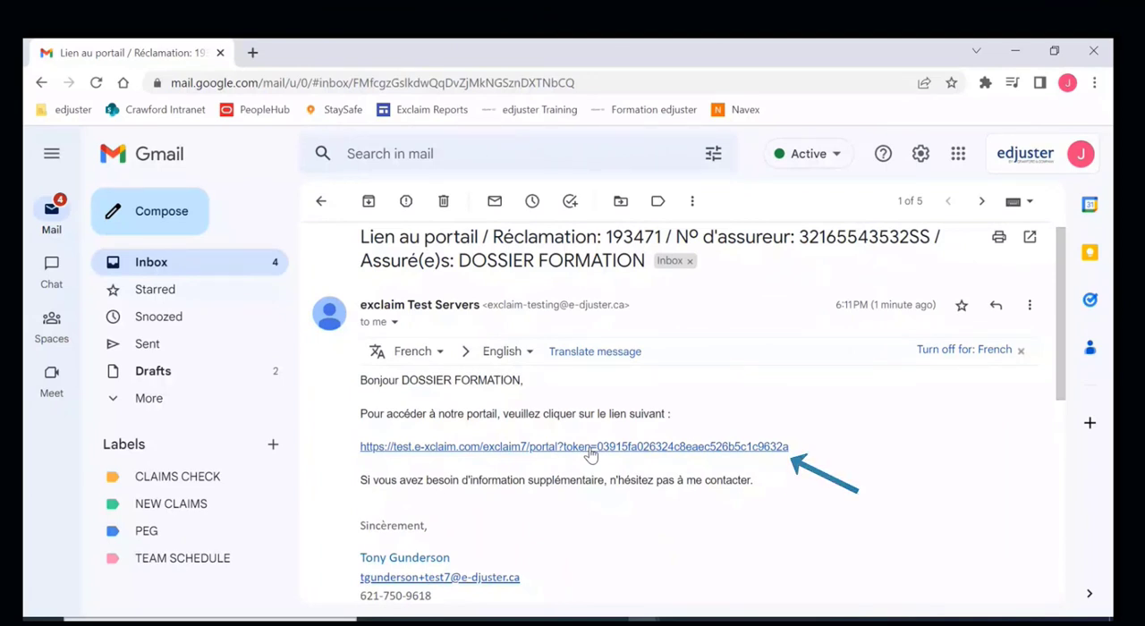
- In Gmail, open the anonymous portal link from the received e-mail
{"action": "left_click", "coordinate": [590, 448]}
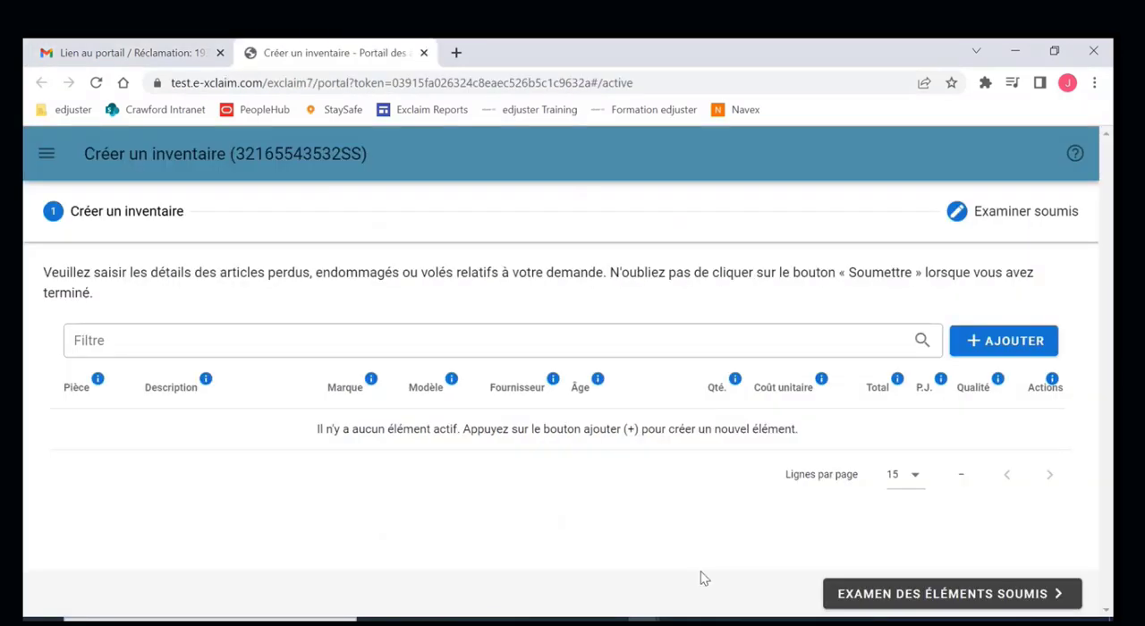